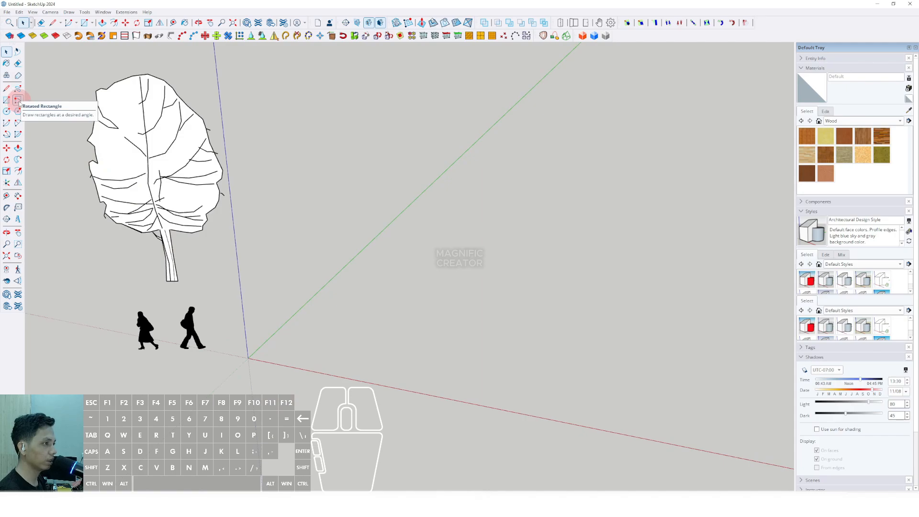
# Draw a flat rectangle with the Rotated Rectangle tool from the origin, 1200 mm along the red axis and 500 mm along the green axis
pyautogui.click(17, 101)
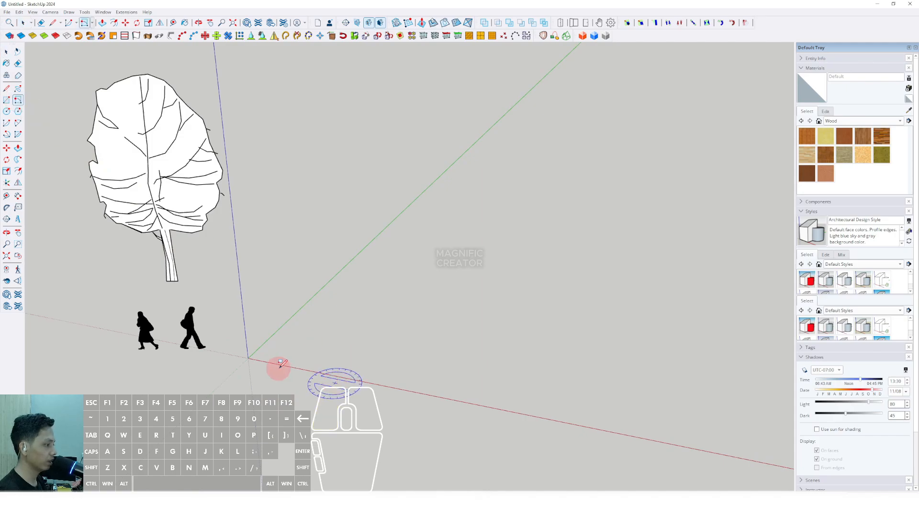
pyautogui.scroll(3, 263, 360)
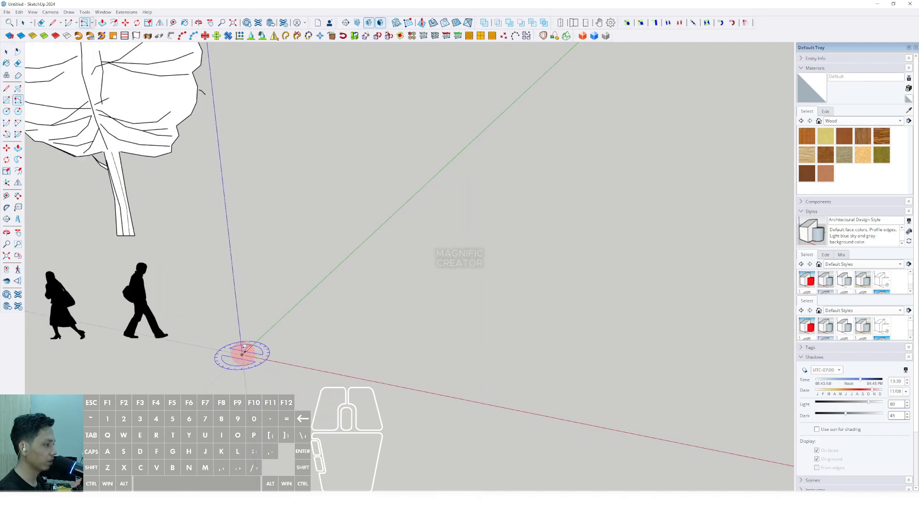
pyautogui.click(243, 353)
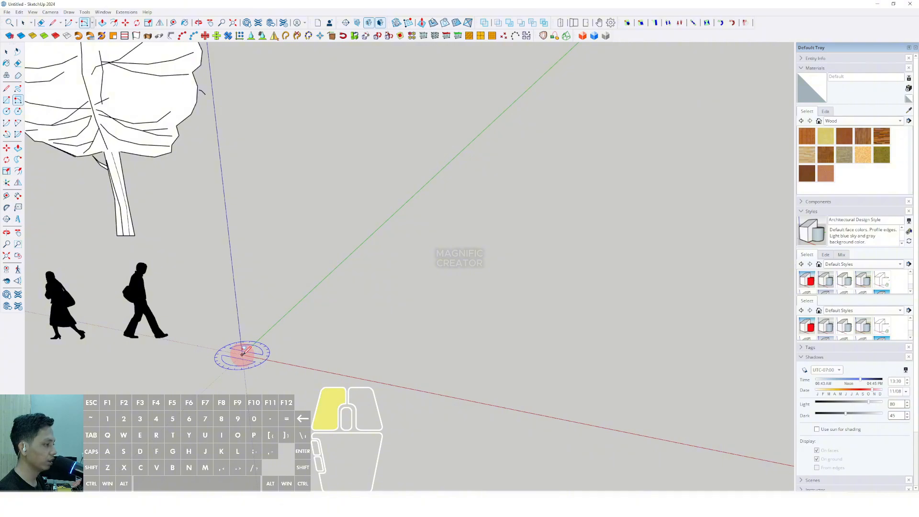
pyautogui.scroll(3, 330, 376)
pyautogui.scroll(-2, 307, 360)
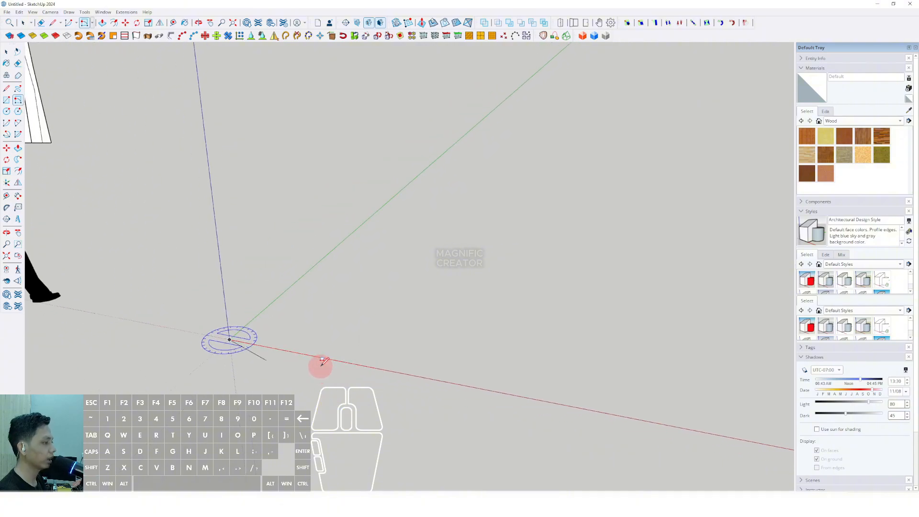
pyautogui.click(358, 357)
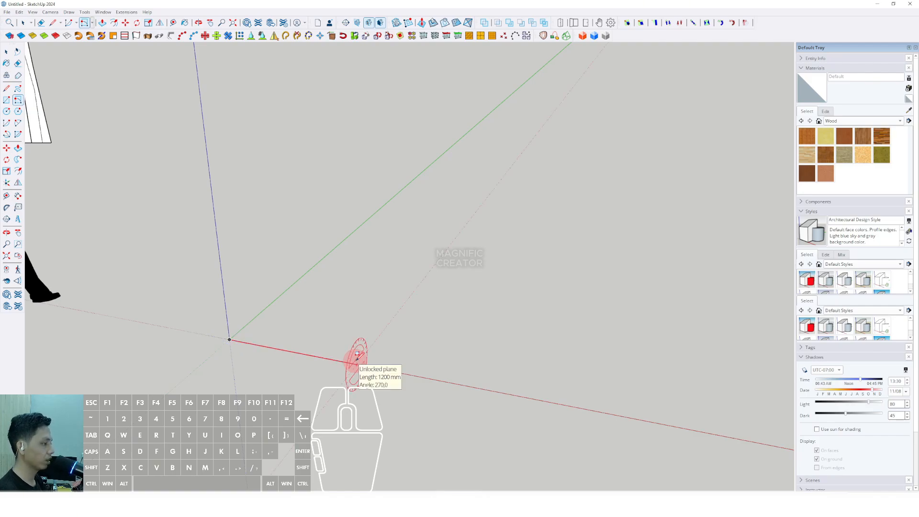
pyautogui.moveTo(363, 355); pyautogui.dragTo(448, 325, button='middle')
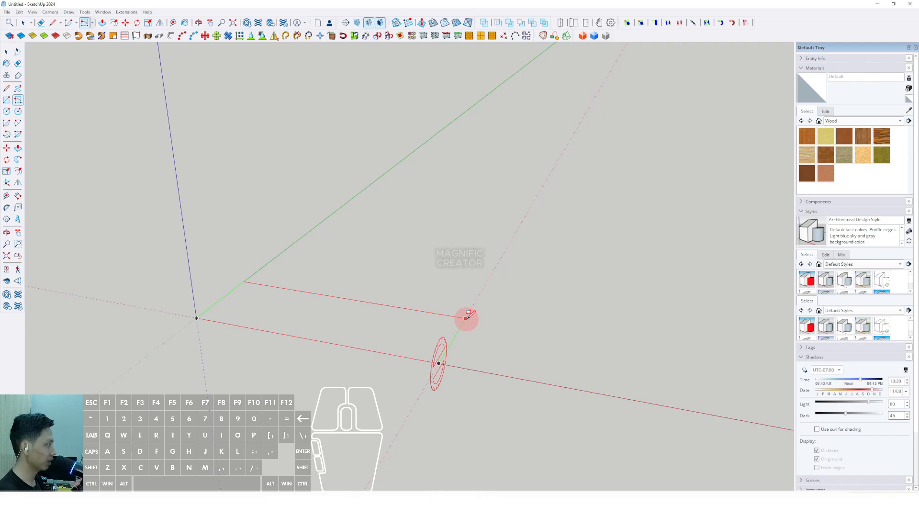
pyautogui.click(469, 316)
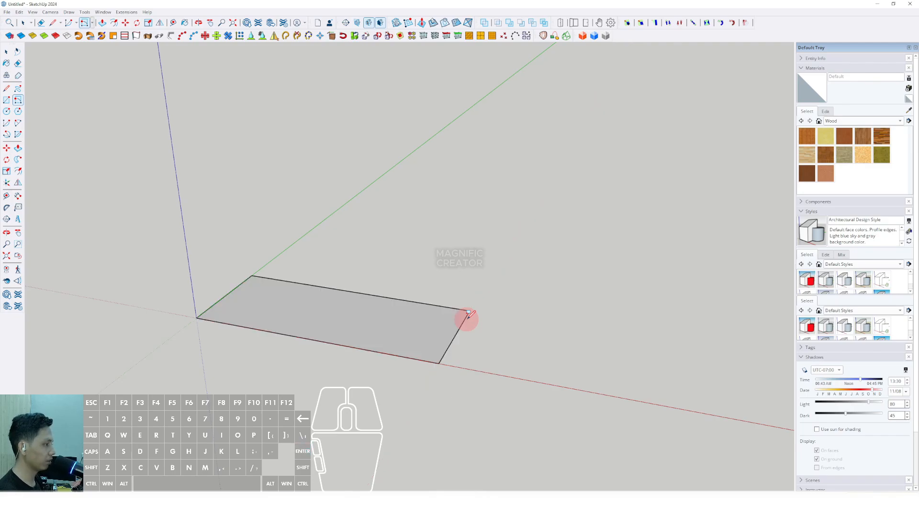
# Extrude the rectangle upward 30 mm with Push/Pull to form a board
pyautogui.moveTo(455, 318); pyautogui.dragTo(333, 301, button='middle')
pyautogui.click(332, 300)
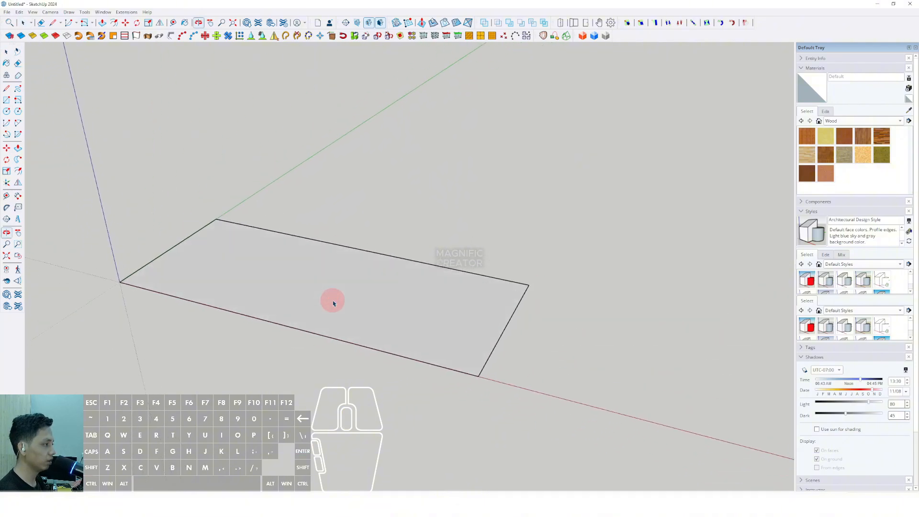
pyautogui.moveTo(292, 265); pyautogui.dragTo(306, 282, button='middle')
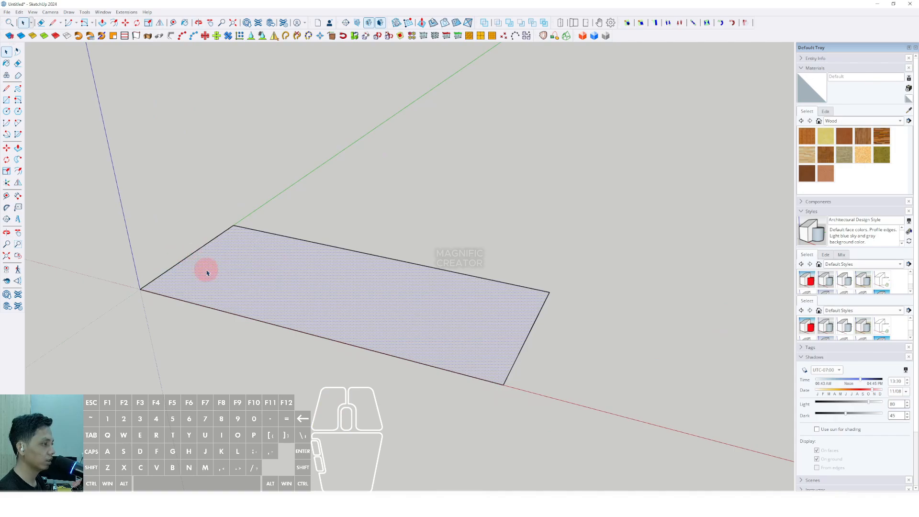
pyautogui.moveTo(208, 272); pyautogui.dragTo(217, 264, button='middle')
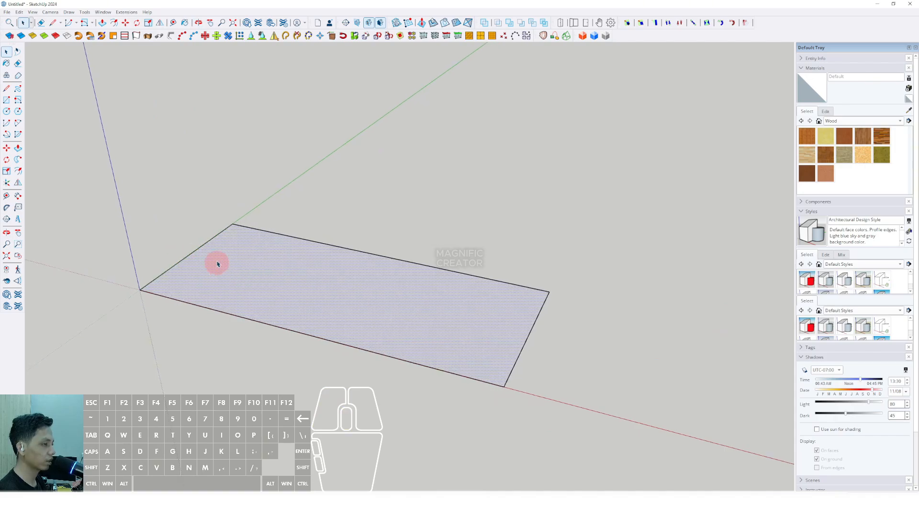
pyautogui.click(18, 148)
pyautogui.scroll(2, 310, 287)
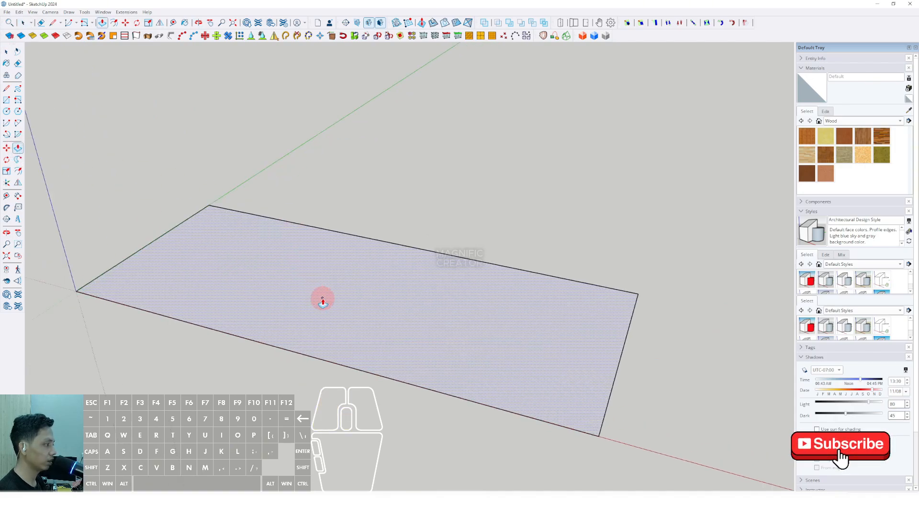
pyautogui.click(330, 277)
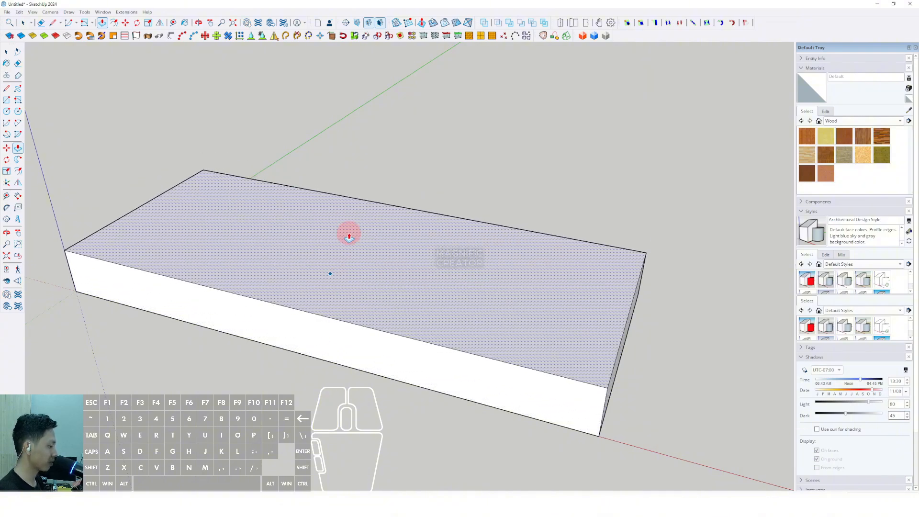
pyautogui.press('Return')
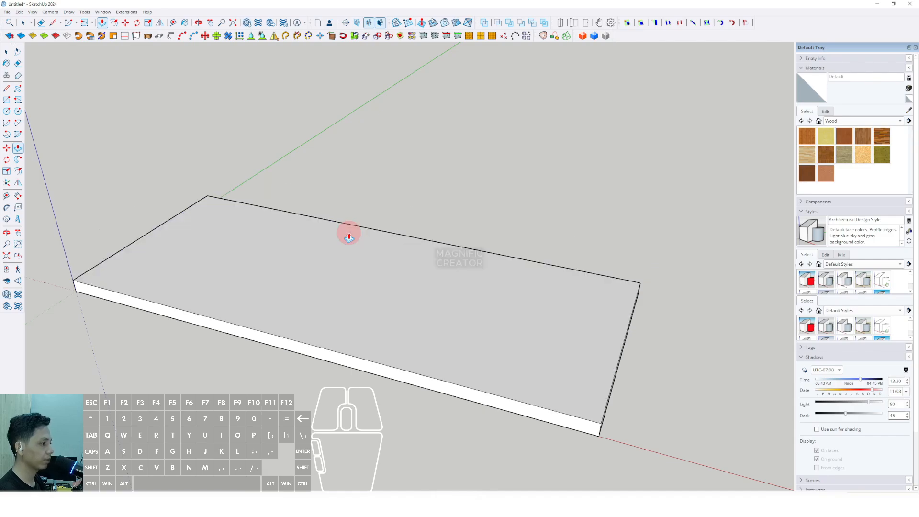
# Make the whole board, with all its faces and edges, into a group
pyautogui.moveTo(350, 235); pyautogui.dragTo(328, 321, button='middle')
pyautogui.tripleClick(337, 283)
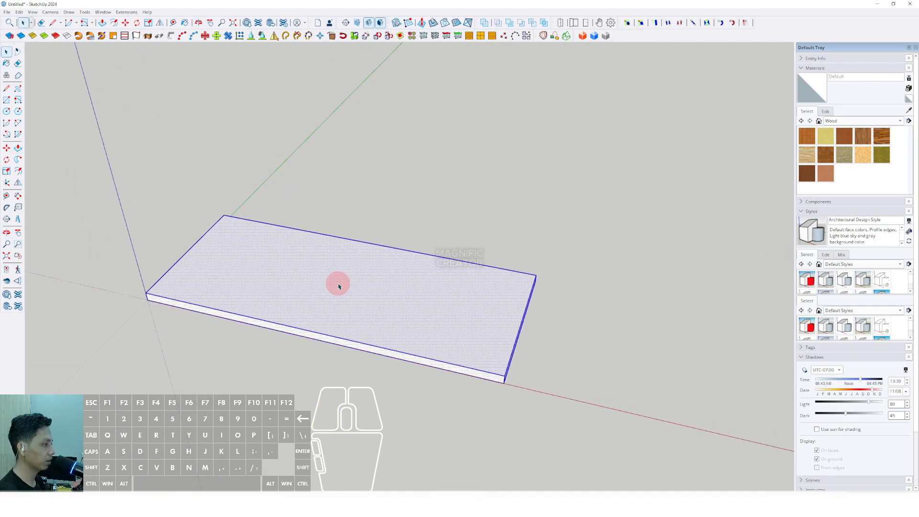
pyautogui.rightClick(339, 286)
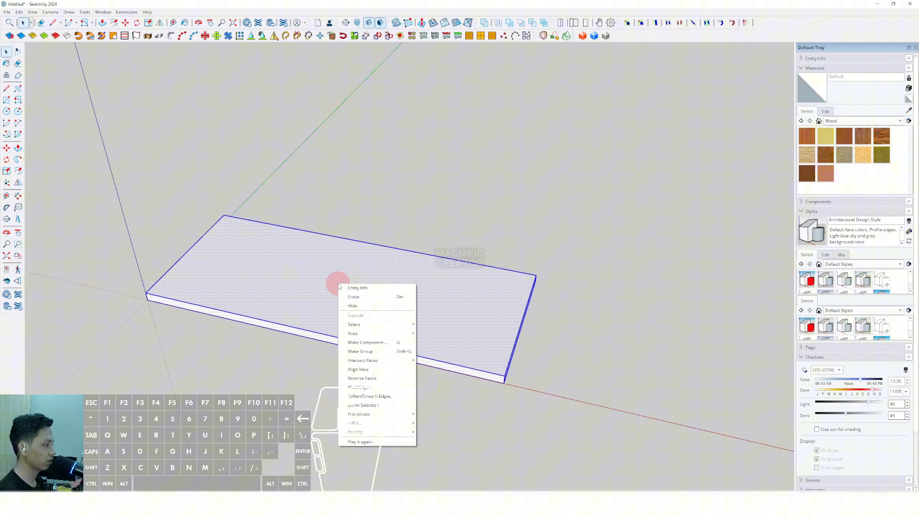
pyautogui.click(357, 352)
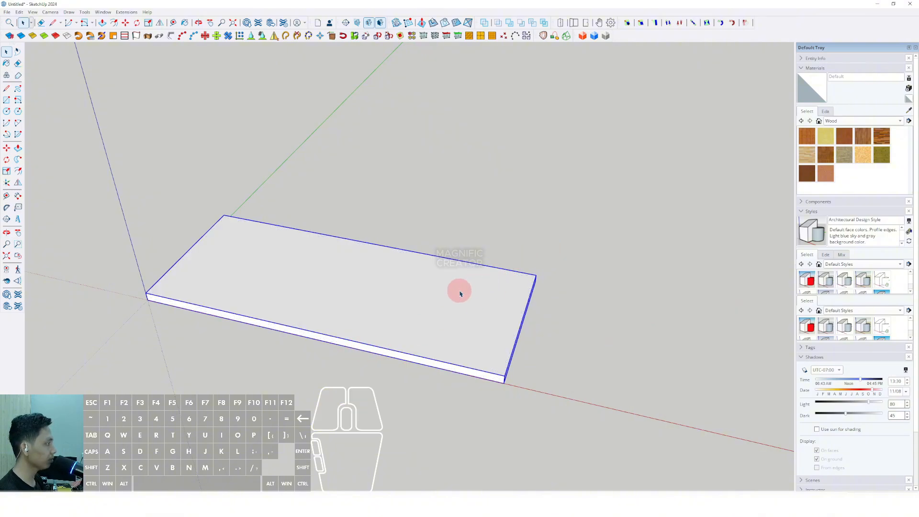
pyautogui.click(477, 263)
# Paint the board group with the Wood Veneer 02 material from the Wood collection
pyautogui.moveTo(461, 306); pyautogui.dragTo(480, 297, button='middle')
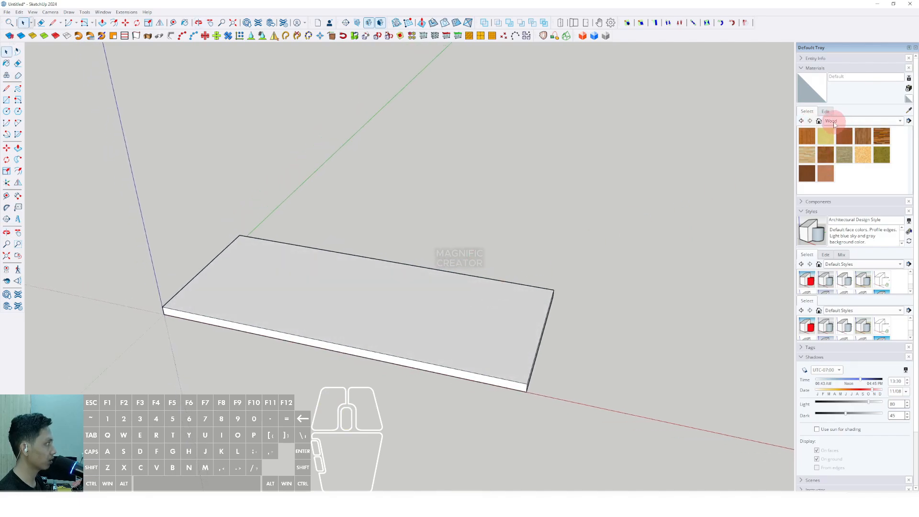
pyautogui.click(803, 70)
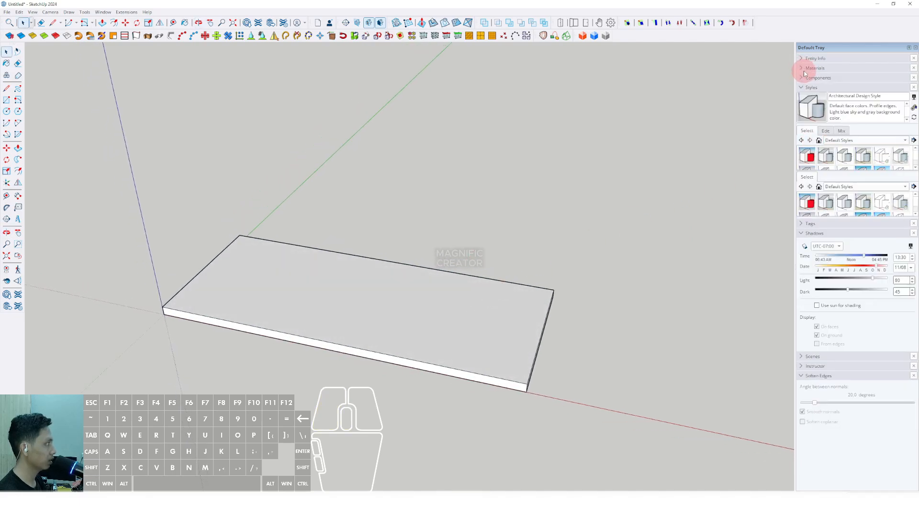
pyautogui.click(802, 71)
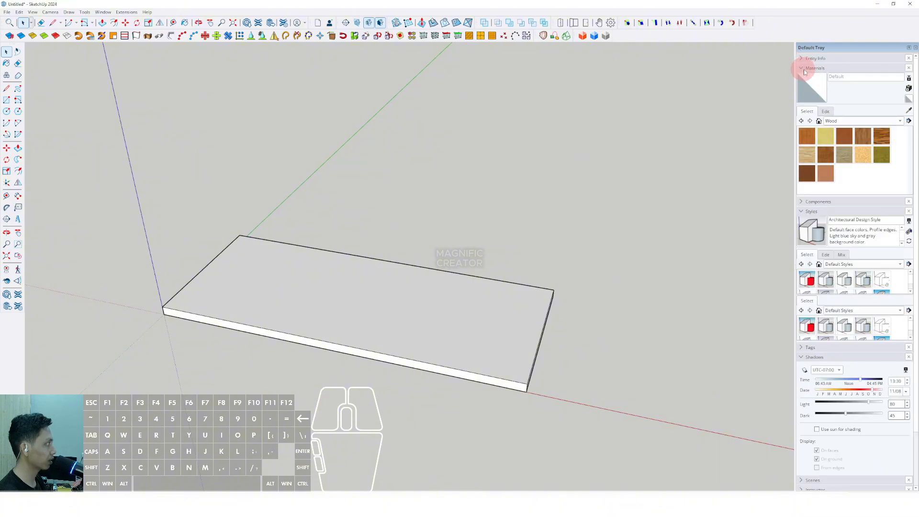
pyautogui.click(902, 123)
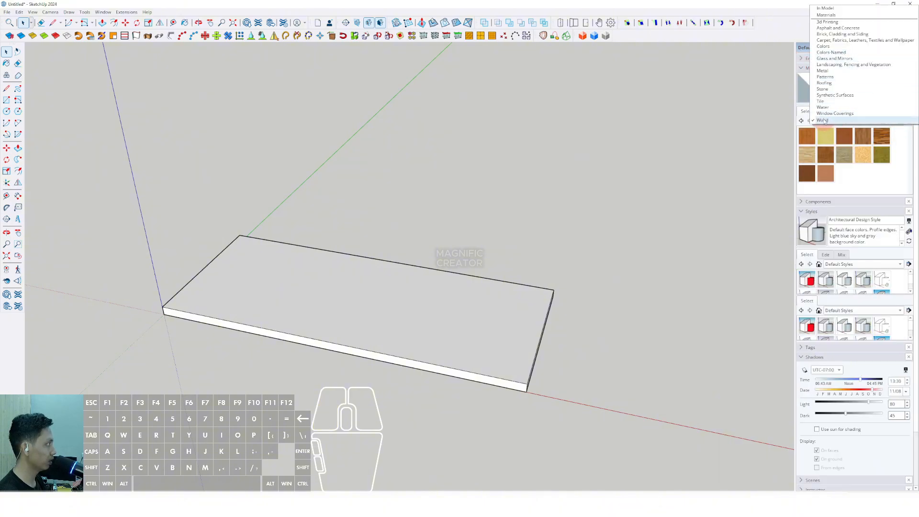
pyautogui.click(823, 120)
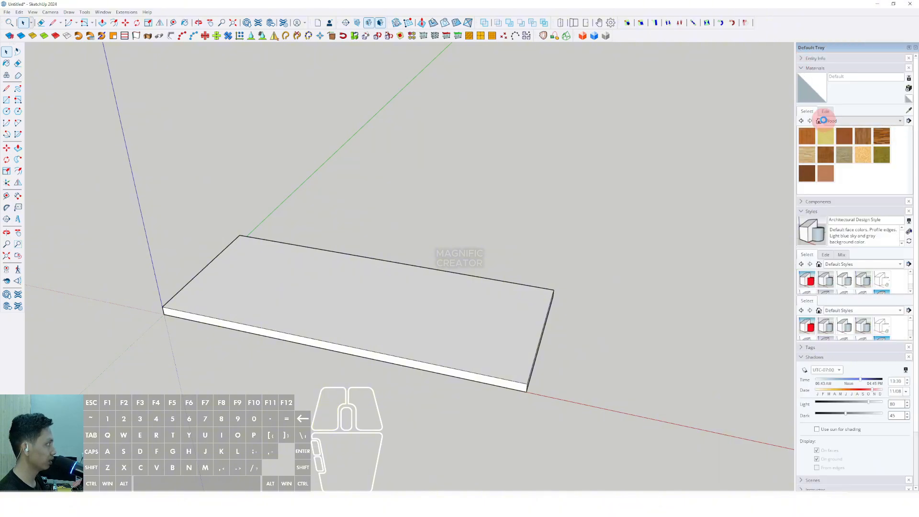
pyautogui.click(827, 175)
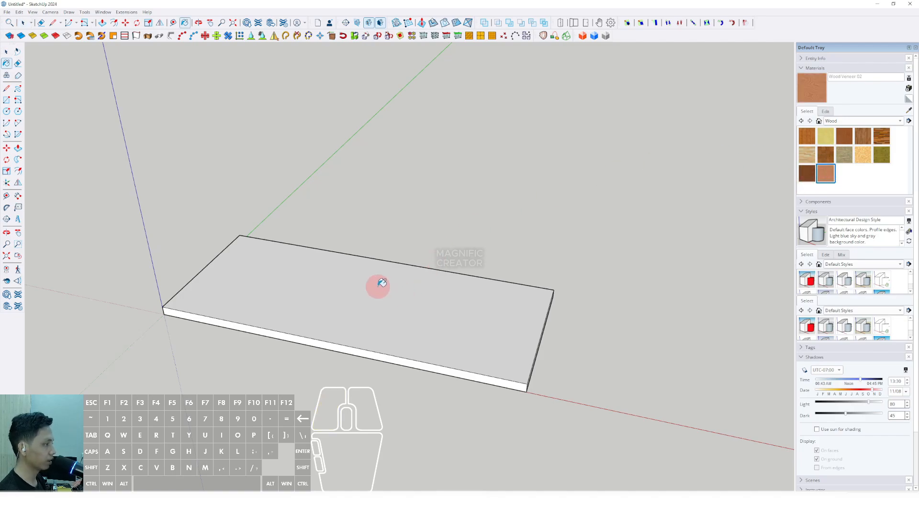
pyautogui.scroll(3, 401, 315)
pyautogui.scroll(-2, 397, 306)
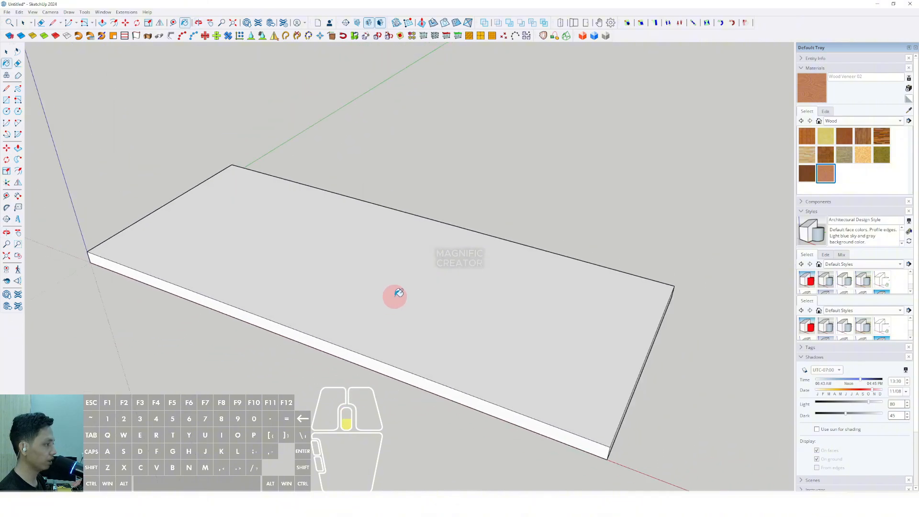
pyautogui.click(354, 240)
pyautogui.scroll(-3, 371, 281)
pyautogui.press('space')
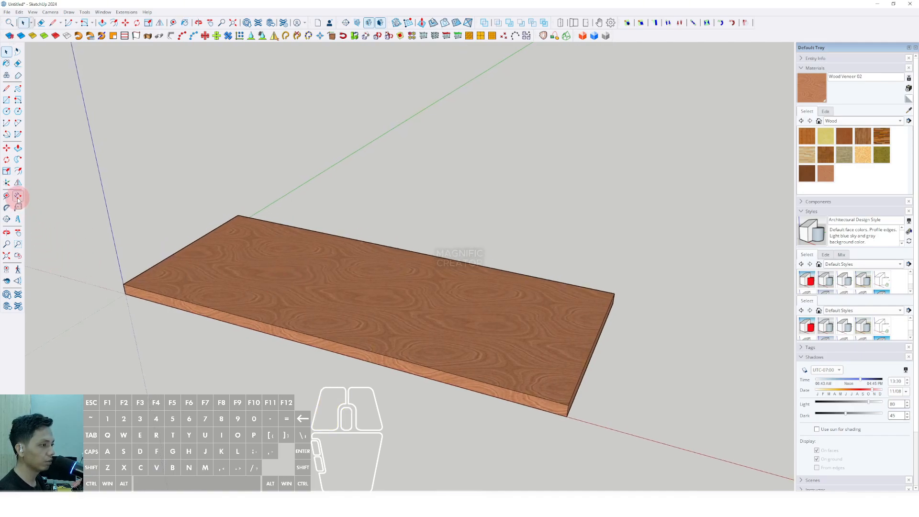
# Dimension the board's front long edge, placing the dimension line just in front of the board
pyautogui.scroll(1, 182, 297)
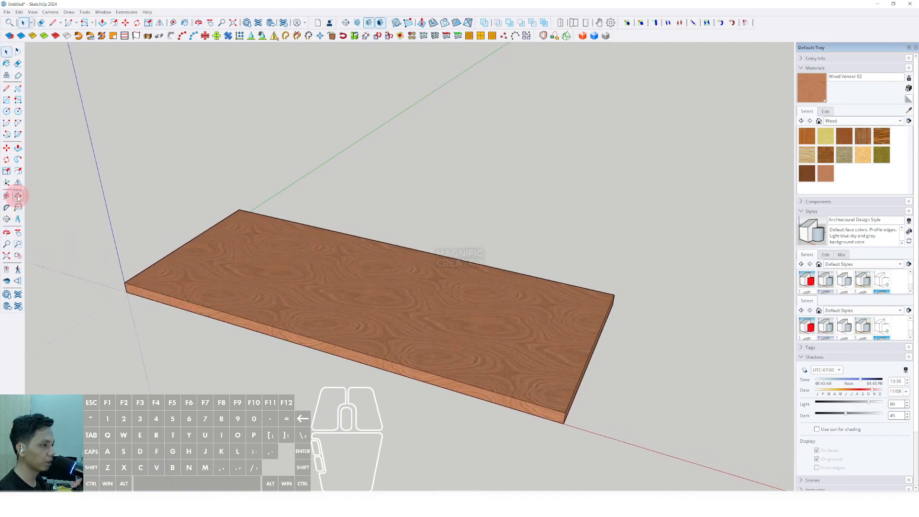
pyautogui.click(17, 196)
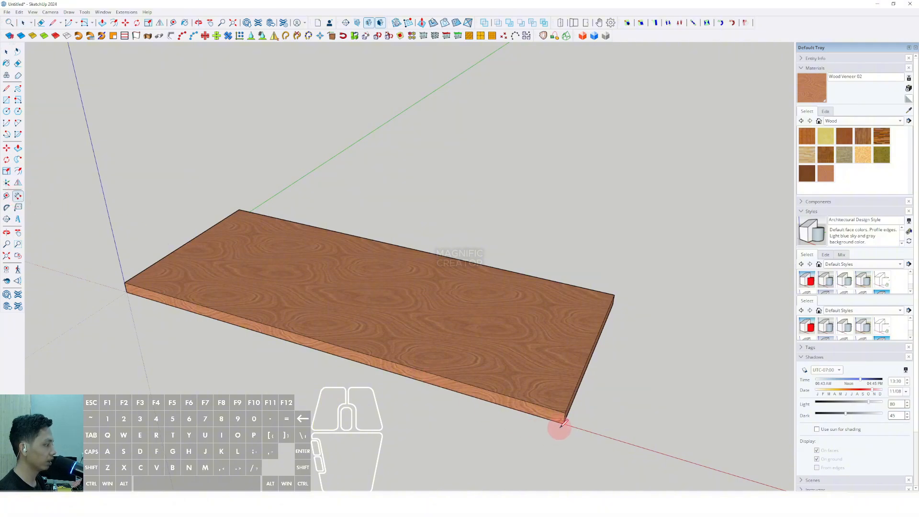
pyautogui.scroll(2, 564, 422)
pyautogui.scroll(-1, 396, 375)
pyautogui.keyDown('shift'); pyautogui.moveTo(396, 375); pyautogui.dragTo(469, 370, button='middle'); pyautogui.keyUp('shift')
pyautogui.scroll(1, 158, 292)
pyautogui.click(119, 268)
pyautogui.scroll(-1, 120, 267)
pyautogui.scroll(-1, 120, 267)
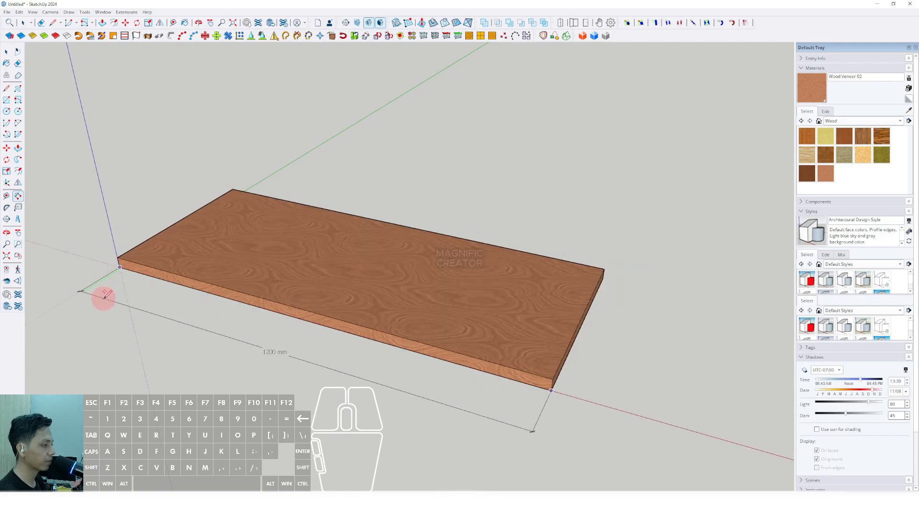
pyautogui.click(113, 288)
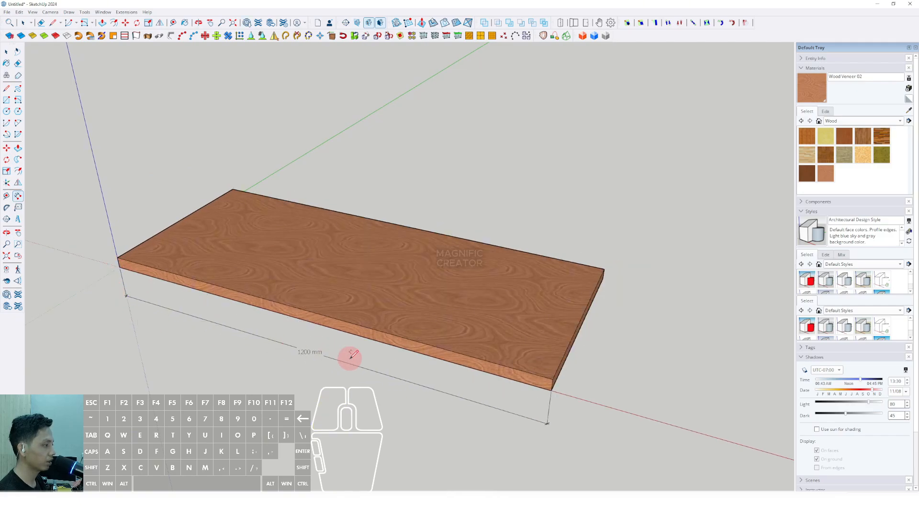
# Dimension the board's short end edge, placing the dimension line outside the board's end
pyautogui.scroll(1, 503, 382)
pyautogui.scroll(1, 508, 402)
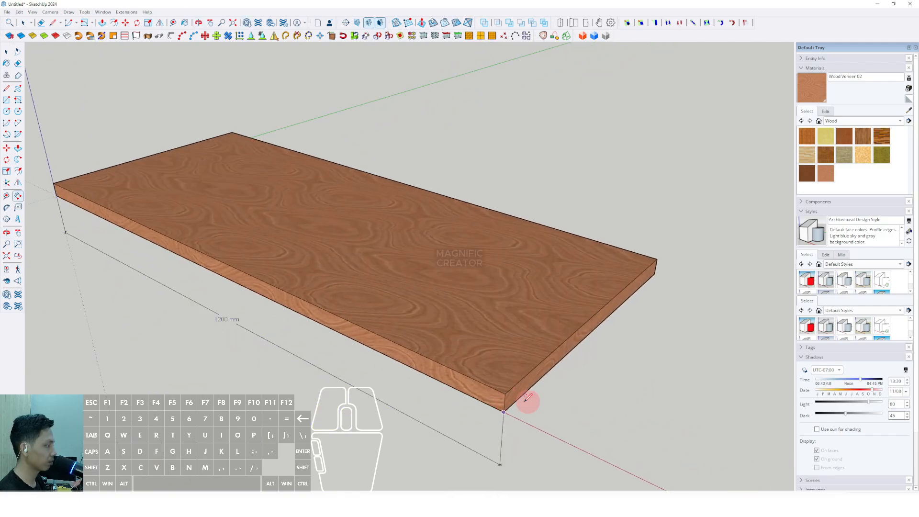
pyautogui.scroll(3, 653, 283)
pyautogui.click(659, 261)
pyautogui.scroll(-5, 657, 264)
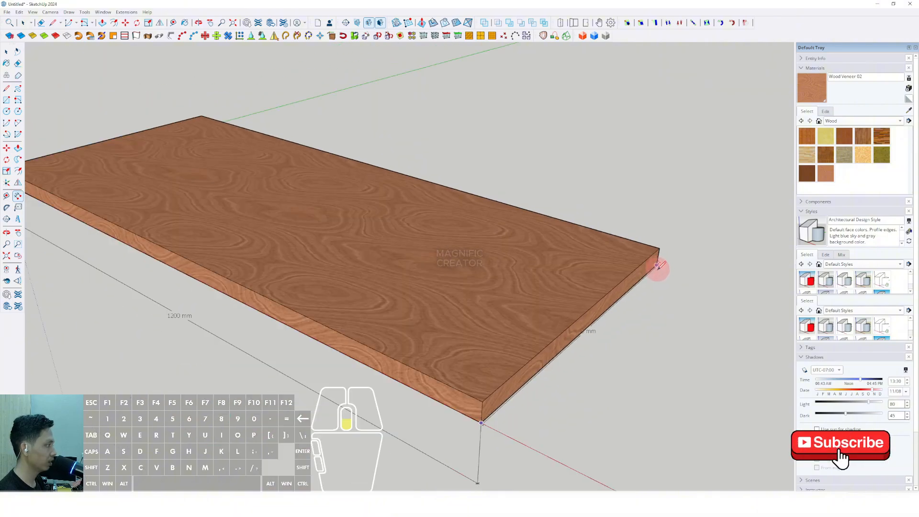
pyautogui.click(706, 288)
# Dimension the board's thickness at the rear corner of the dimensioned short end
pyautogui.scroll(3, 649, 271)
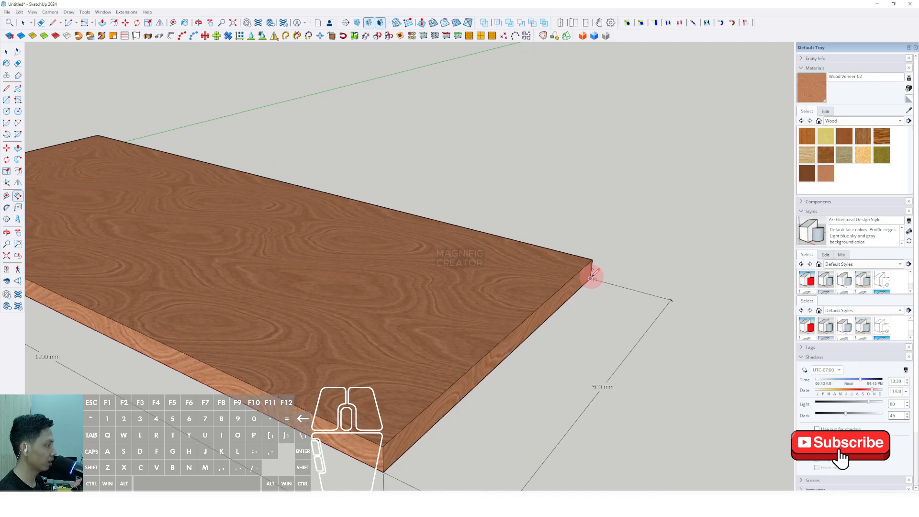
pyautogui.click(593, 272)
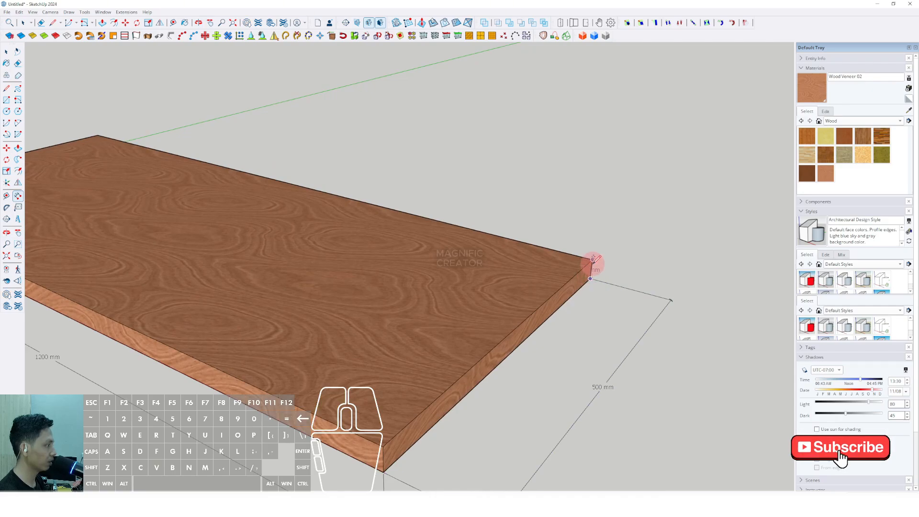
pyautogui.click(630, 268)
pyautogui.press('space')
# Examine the dimensions placed along the board's front edge and short end
pyautogui.scroll(2, 593, 285)
pyautogui.moveTo(478, 272); pyautogui.dragTo(489, 237, button='middle')
pyautogui.moveTo(421, 265); pyautogui.dragTo(469, 241, button='middle')
pyautogui.moveTo(469, 241)
pyautogui.keyDown('shift'); pyautogui.mouseDown(button='middle')
pyautogui.moveTo(515, 222)
pyautogui.moveTo(486, 240)
pyautogui.mouseUp(button='middle'); pyautogui.keyUp('shift')
pyautogui.scroll(-1, 486, 241)
pyautogui.moveTo(281, 236)
pyautogui.mouseDown(button='middle')
pyautogui.moveTo(487, 290)
pyautogui.moveTo(493, 250)
pyautogui.moveTo(478, 283)
pyautogui.moveTo(395, 368)
pyautogui.mouseUp(button='middle')
pyautogui.click(395, 368)
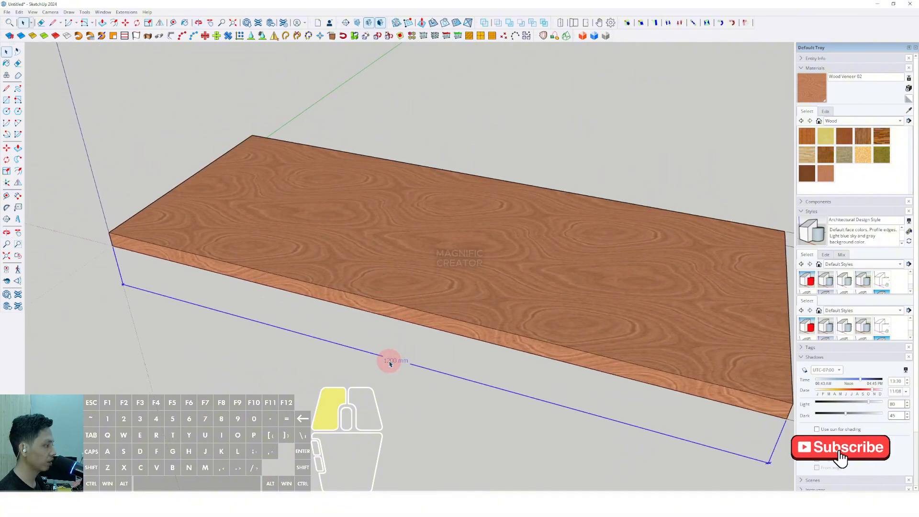
pyautogui.click(395, 396)
pyautogui.scroll(-3, 410, 266)
pyautogui.keyDown('shift'); pyautogui.moveTo(410, 266); pyautogui.dragTo(363, 281, button='middle'); pyautogui.keyUp('shift')
pyautogui.scroll(3, 327, 307)
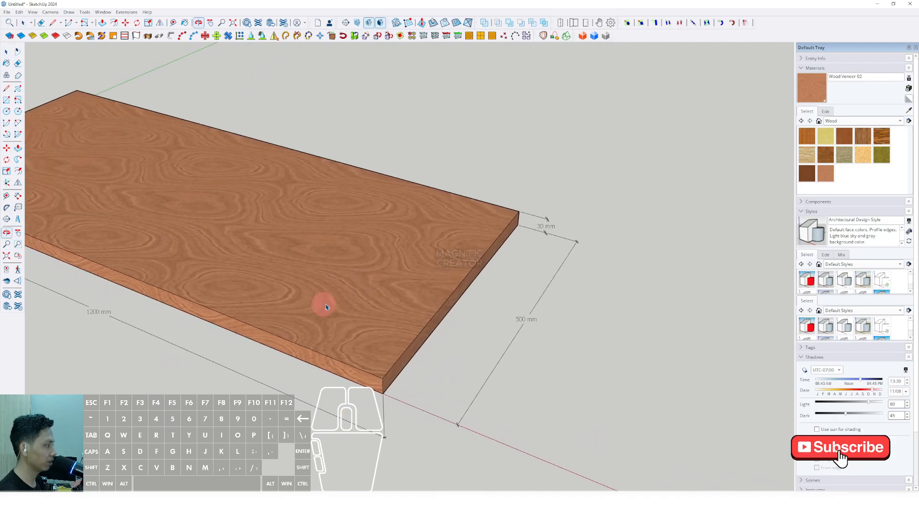
pyautogui.press('space')
pyautogui.click(518, 318)
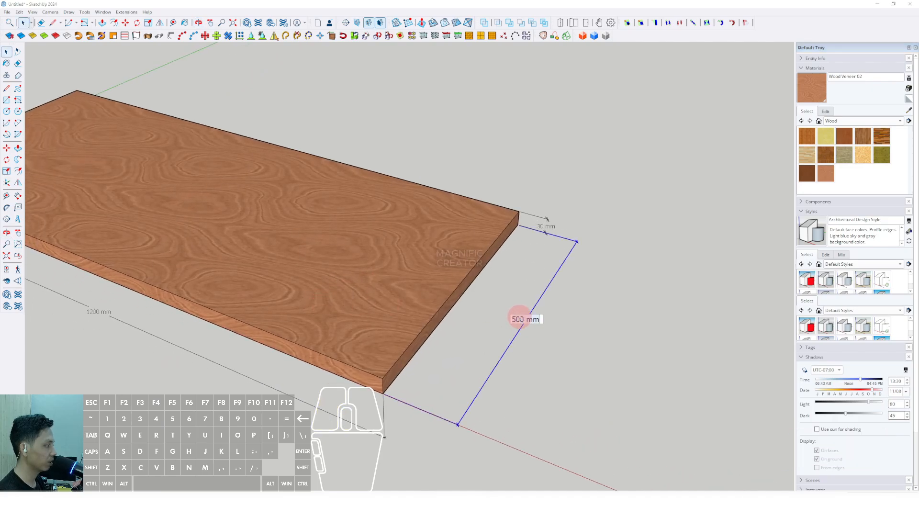
# Examine the dimension along the board's short end and the thickness dimension at its rear corner
pyautogui.click(567, 318)
pyautogui.scroll(5, 497, 225)
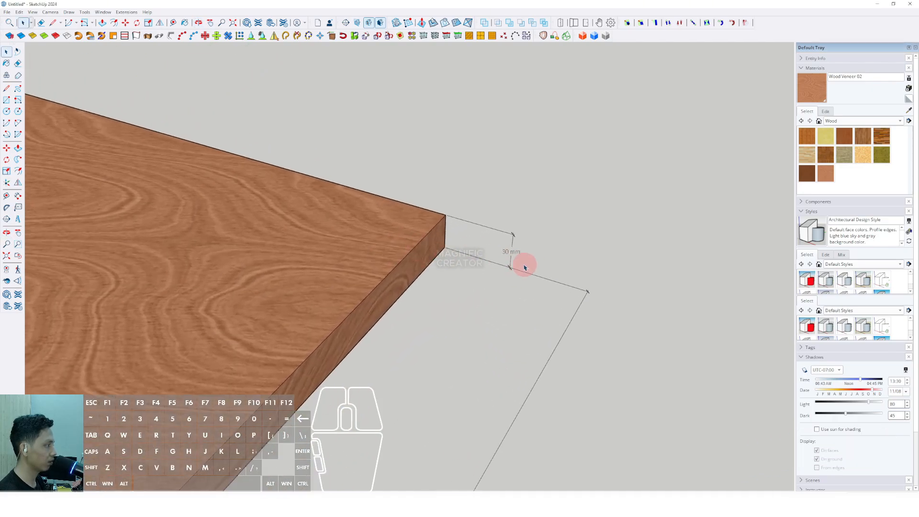
pyautogui.click(504, 251)
pyautogui.click(584, 205)
pyautogui.scroll(-2, 388, 234)
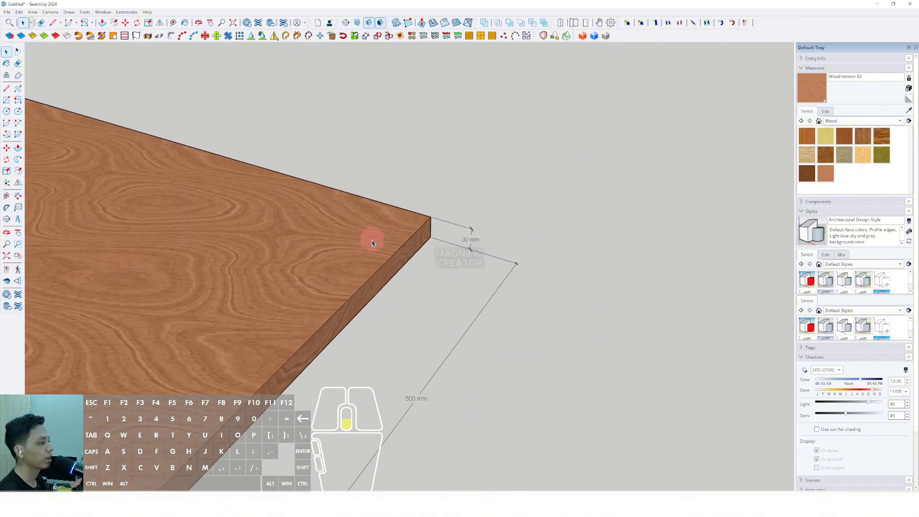
pyautogui.scroll(-3, 364, 247)
pyautogui.keyDown('shift'); pyautogui.moveTo(345, 254); pyautogui.dragTo(544, 260, button='middle'); pyautogui.keyUp('shift')
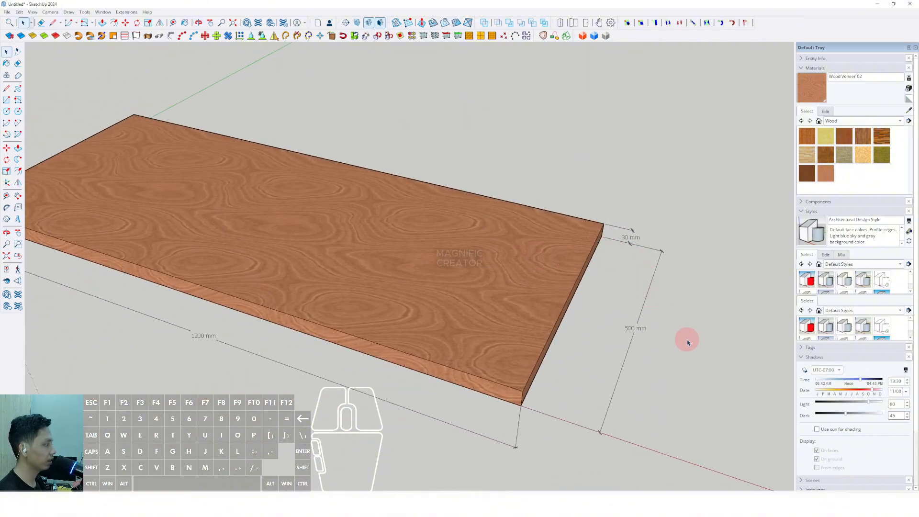
# Erase all three dimensions around the board: length, width and thickness
pyautogui.moveTo(688, 342); pyautogui.dragTo(616, 207)
pyautogui.keyDown('shift'); pyautogui.moveTo(525, 429); pyautogui.dragTo(449, 466); pyautogui.keyUp('shift')
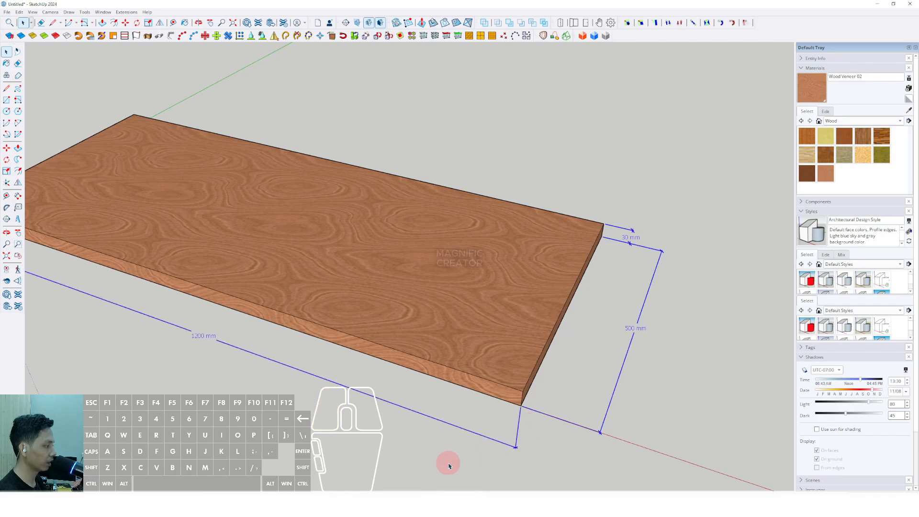
pyautogui.scroll(-2, 491, 347)
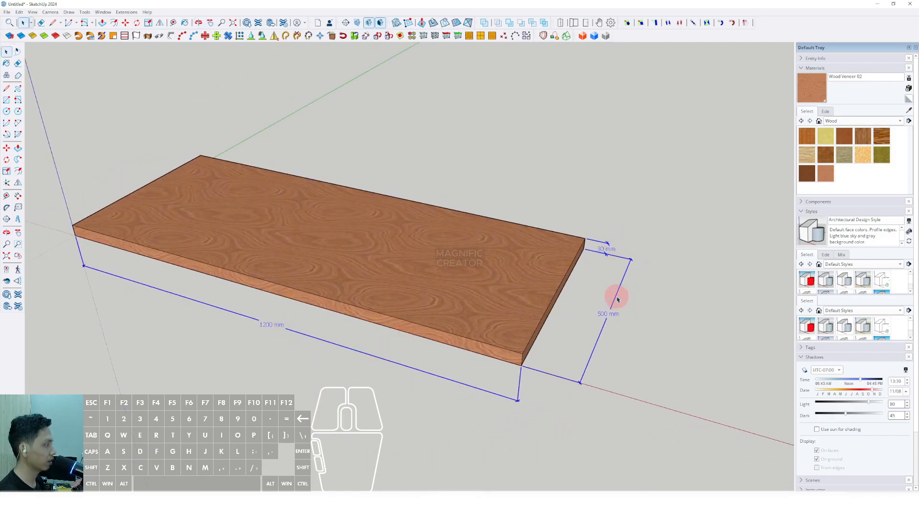
pyautogui.rightClick(617, 298)
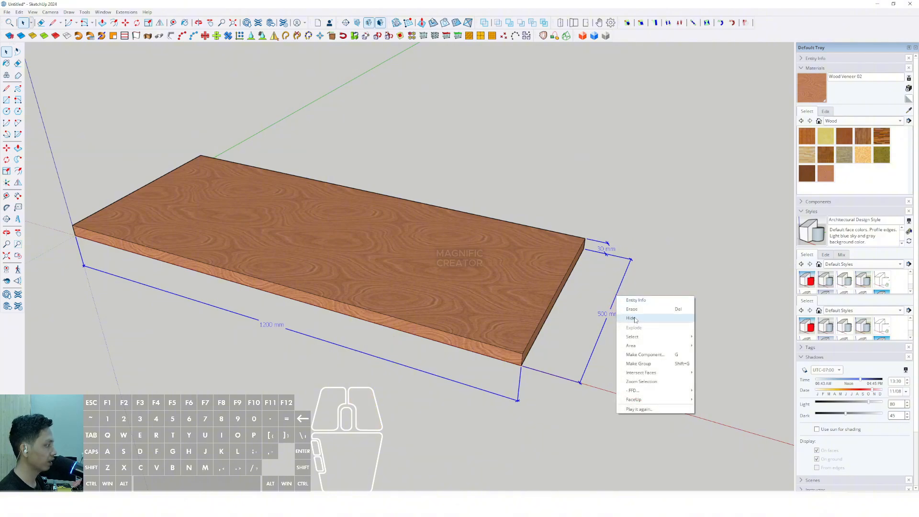
pyautogui.click(631, 309)
# Draw a small square on the board's top face, flush with the front corner of the previously dimensioned short end, using Rotated Rectangle
pyautogui.scroll(-2, 423, 277)
pyautogui.moveTo(424, 277); pyautogui.dragTo(361, 307, button='middle')
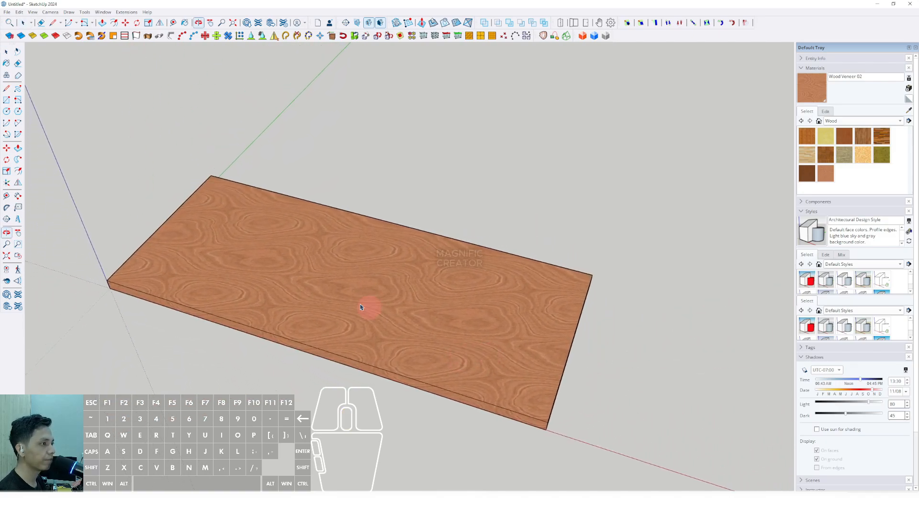
pyautogui.click(17, 100)
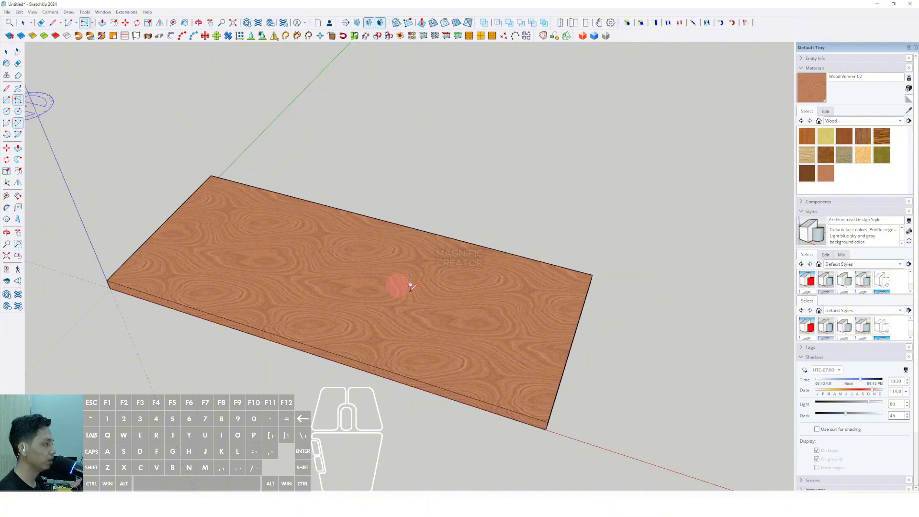
pyautogui.moveTo(396, 283); pyautogui.dragTo(406, 321, button='middle')
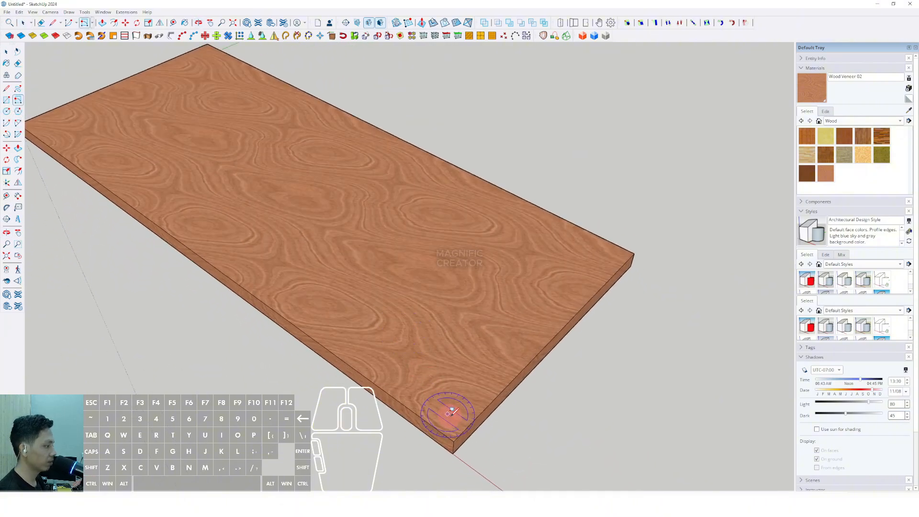
pyautogui.scroll(3, 456, 433)
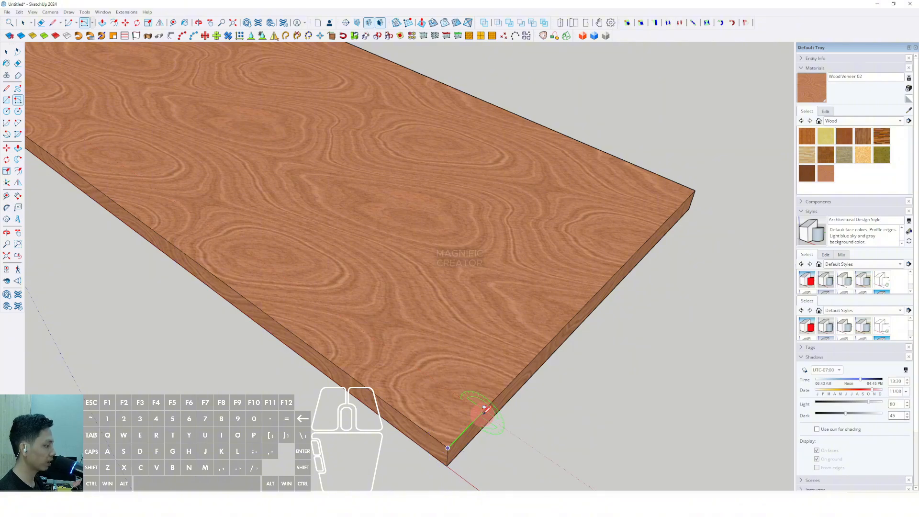
pyautogui.moveTo(475, 410); pyautogui.dragTo(476, 314, button='middle')
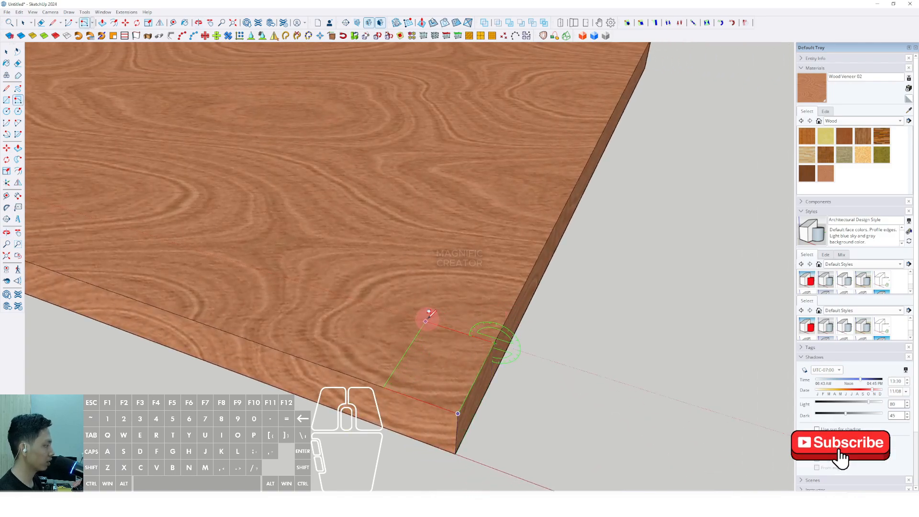
pyautogui.click(426, 319)
pyautogui.press('space')
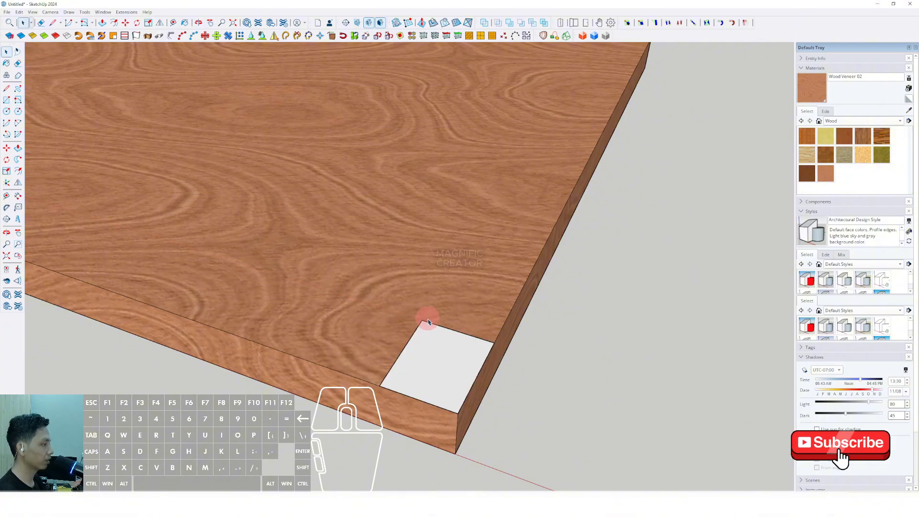
# Push/Pull the small corner square upward into a tall square leg standing on the board
pyautogui.scroll(-5, 434, 323)
pyautogui.moveTo(437, 325)
pyautogui.mouseDown(button='middle')
pyautogui.moveTo(350, 405)
pyautogui.moveTo(412, 324)
pyautogui.moveTo(428, 321)
pyautogui.mouseUp(button='middle')
pyautogui.scroll(4, 413, 324)
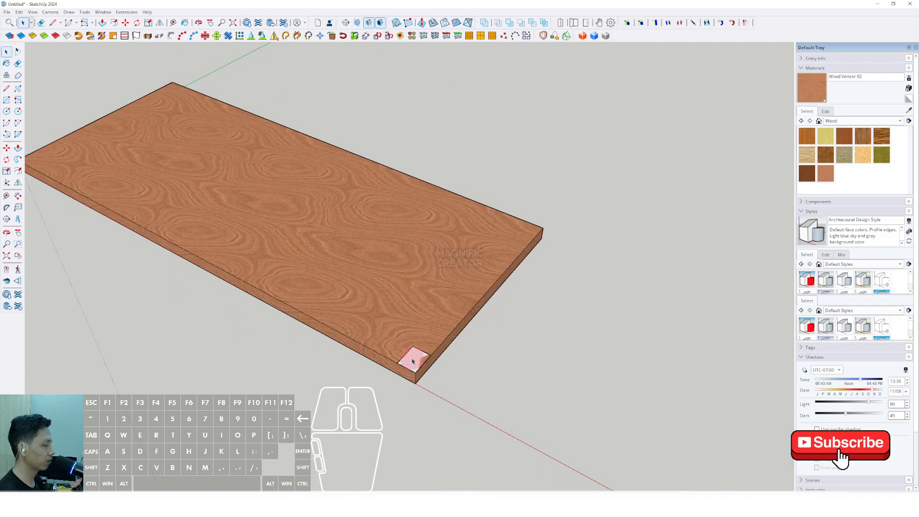
pyautogui.scroll(5, 407, 366)
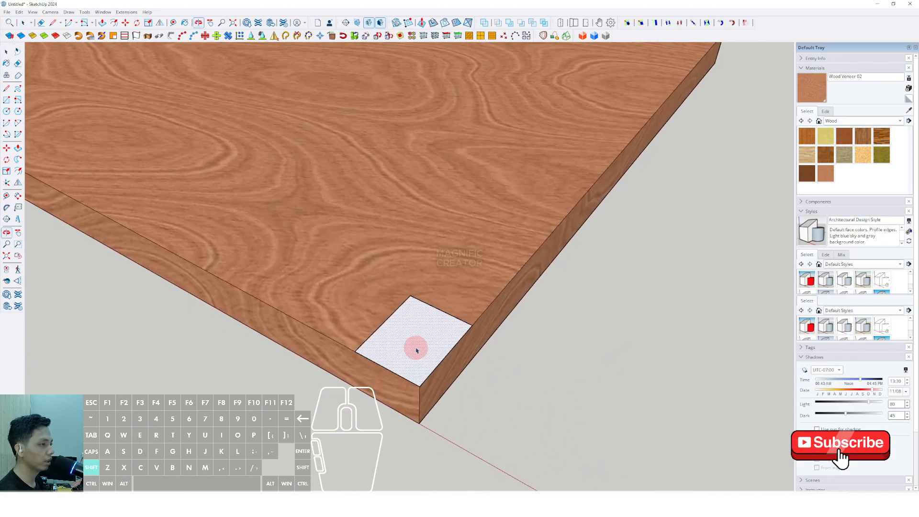
pyautogui.click(17, 148)
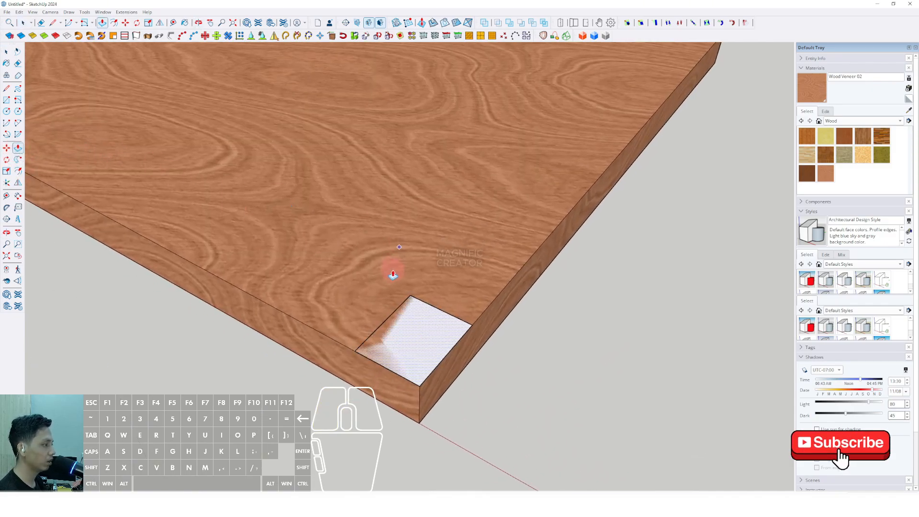
pyautogui.scroll(-2, 391, 283)
pyautogui.scroll(3, 406, 307)
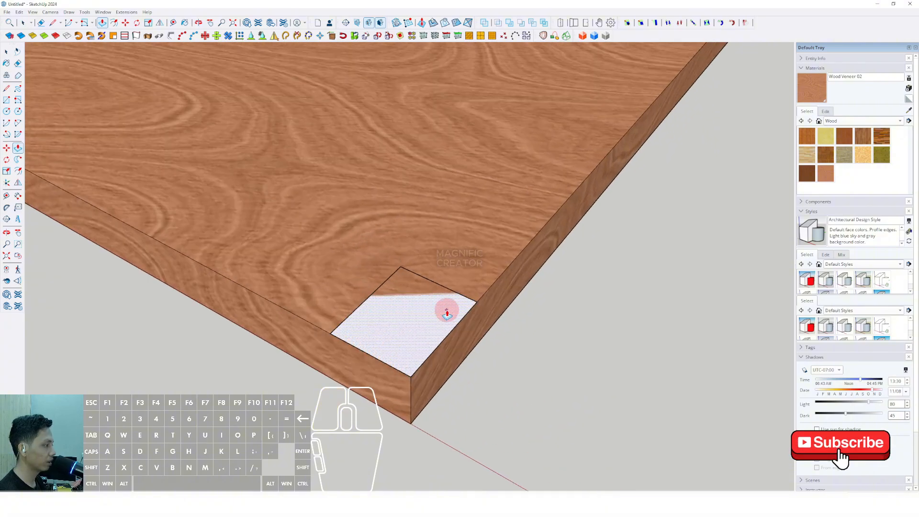
pyautogui.click(447, 310)
pyautogui.scroll(-5, 455, 285)
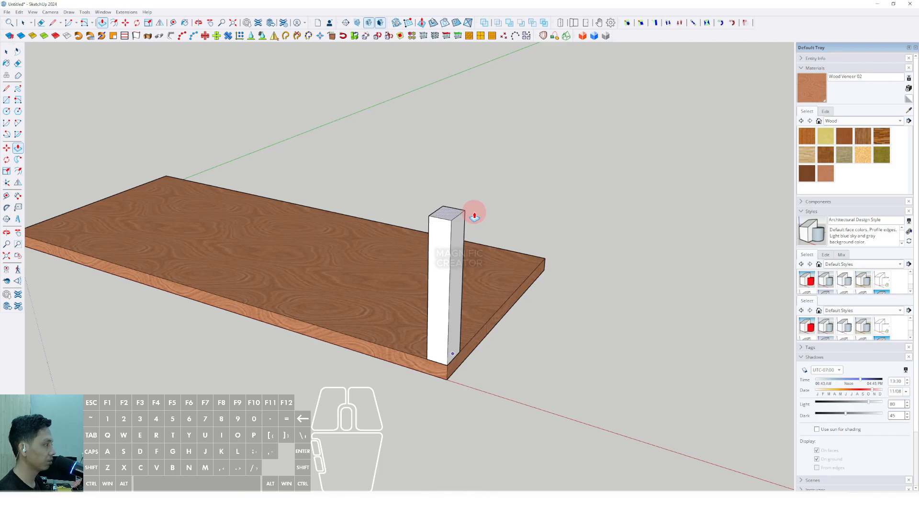
pyautogui.moveTo(474, 215)
pyautogui.mouseDown(button='middle')
pyautogui.moveTo(492, 113)
pyautogui.moveTo(481, 204)
pyautogui.mouseUp(button='middle')
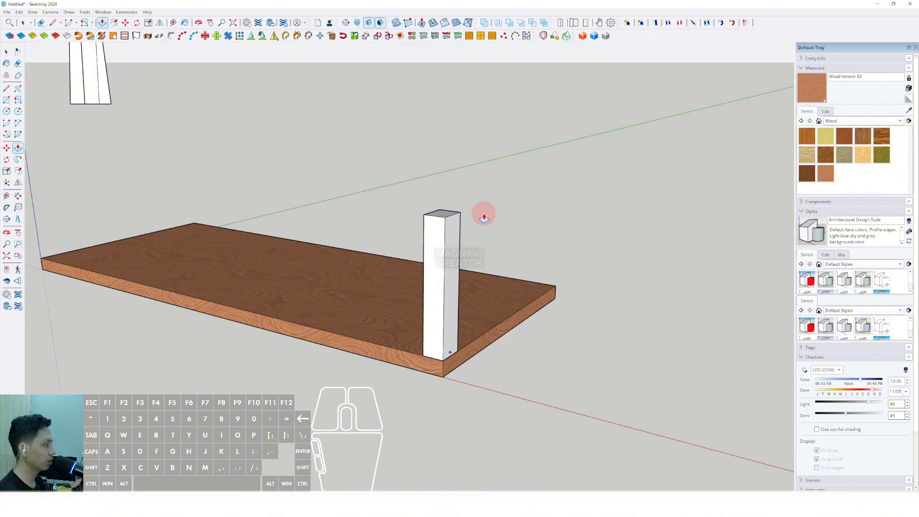
pyautogui.press('Return')
# Make the entire leg a component, keeping the default component settings
pyautogui.moveTo(473, 216); pyautogui.dragTo(488, 307, button='middle')
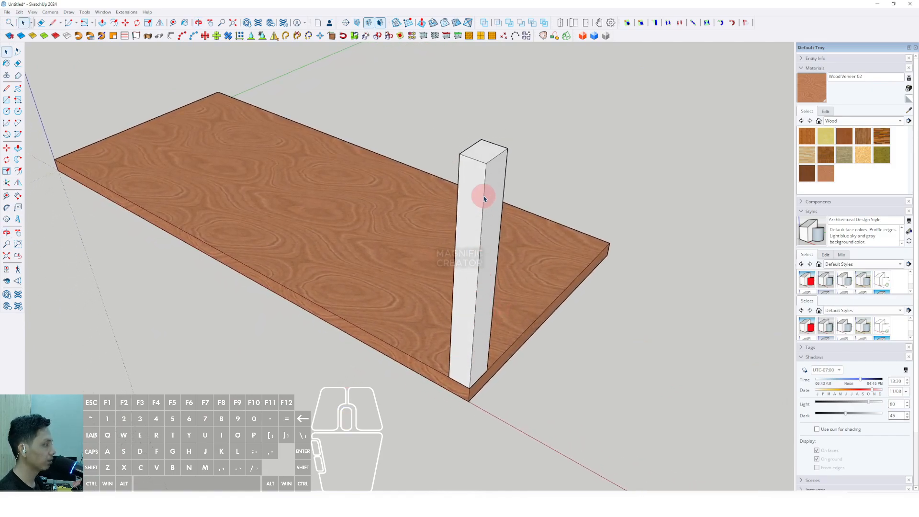
pyautogui.tripleClick(476, 227)
pyautogui.scroll(3, 476, 228)
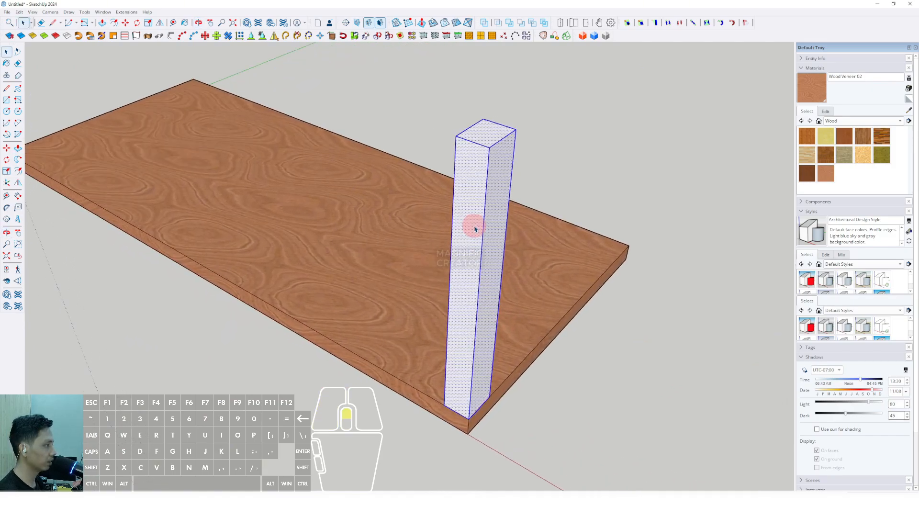
pyautogui.rightClick(456, 241)
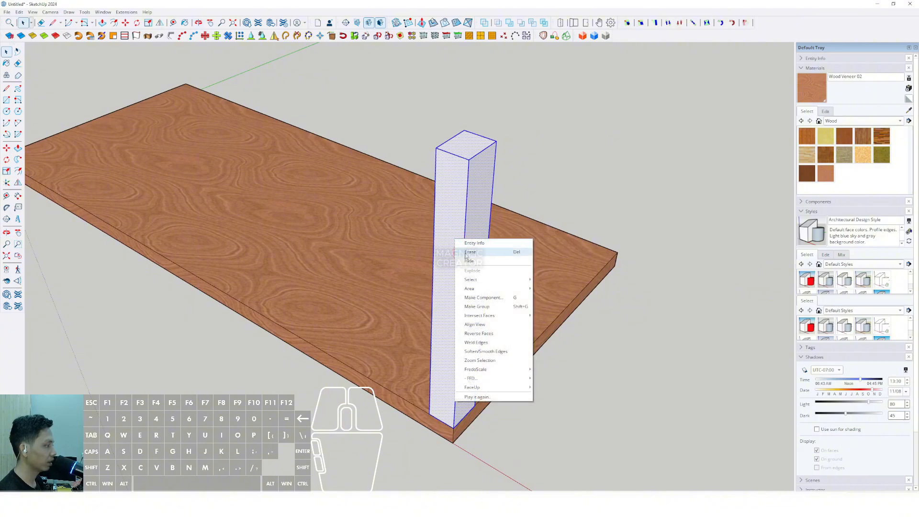
pyautogui.click(477, 298)
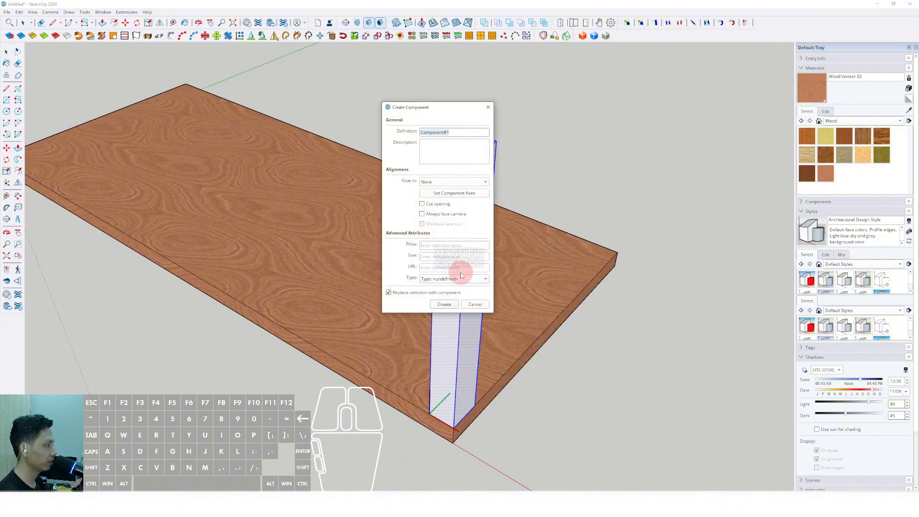
pyautogui.click(445, 304)
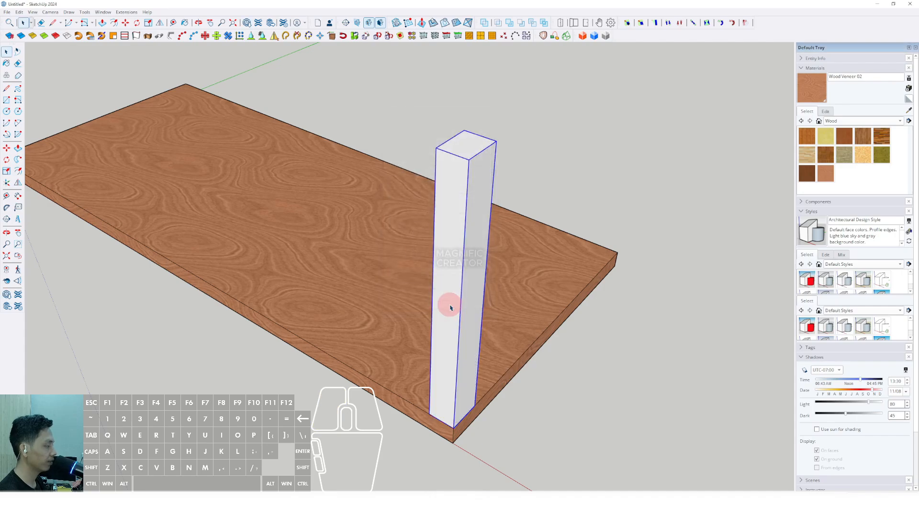
# Paint the leg component with the Wood Veneer 02 material
pyautogui.scroll(5, 415, 309)
pyautogui.scroll(-6, 447, 312)
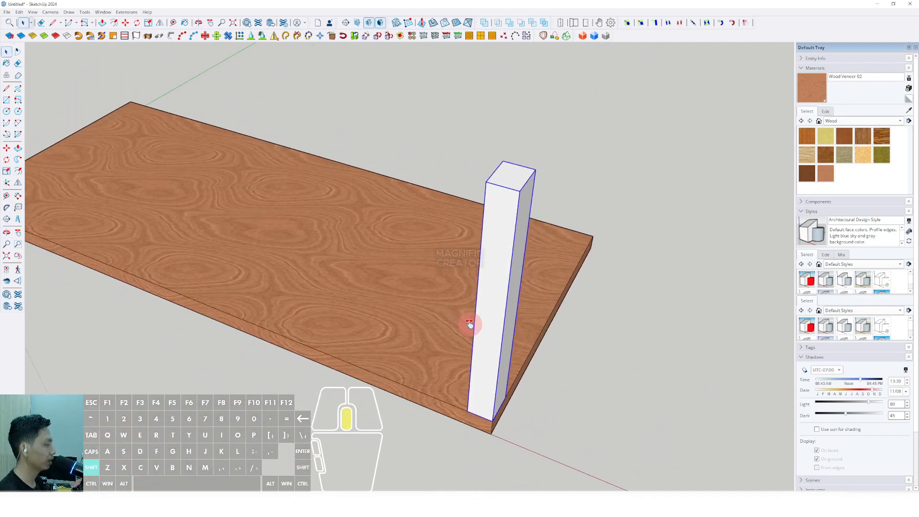
pyautogui.click(808, 90)
pyautogui.scroll(1, 502, 242)
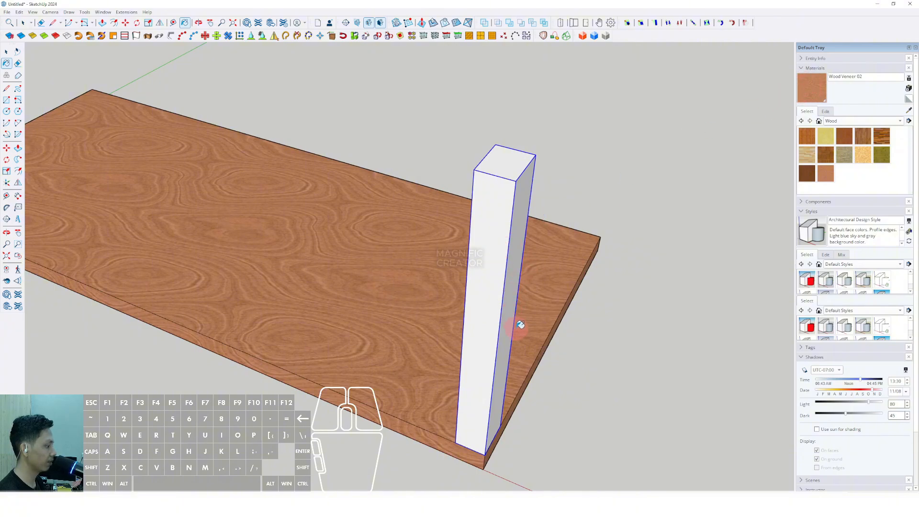
pyautogui.moveTo(521, 325); pyautogui.dragTo(500, 324, button='middle')
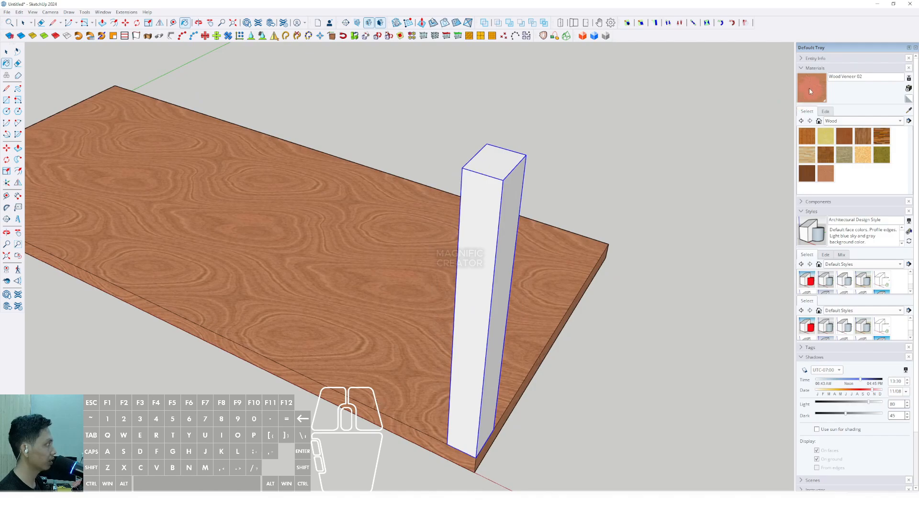
pyautogui.scroll(2, 486, 270)
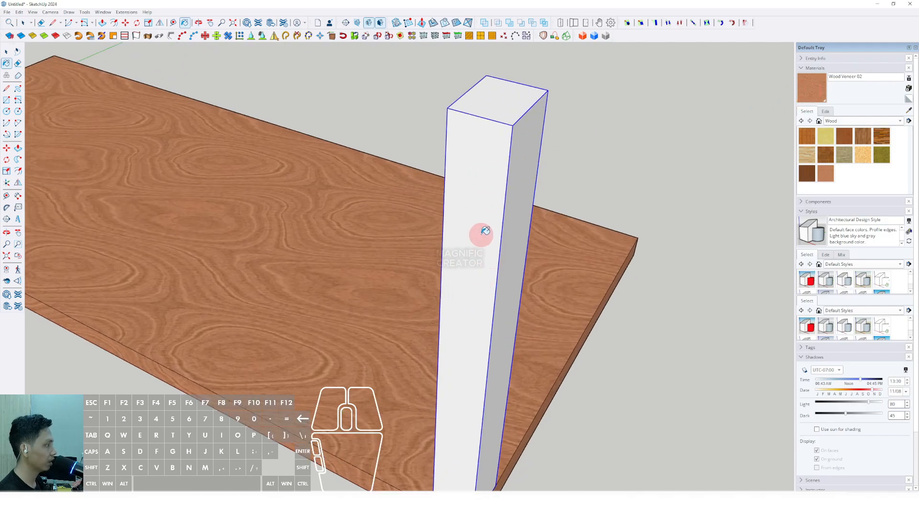
pyautogui.click(490, 165)
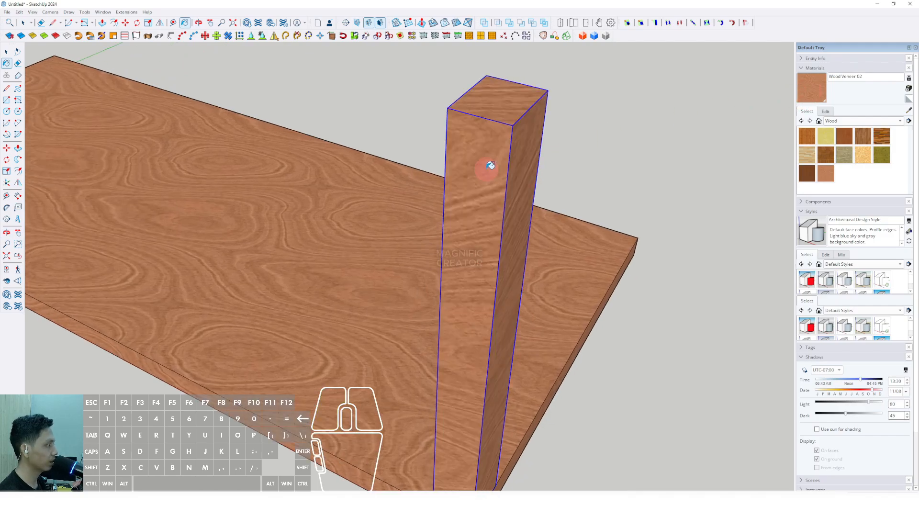
pyautogui.scroll(-4, 468, 309)
pyautogui.moveTo(476, 297); pyautogui.dragTo(407, 315, button='middle')
pyautogui.press('space')
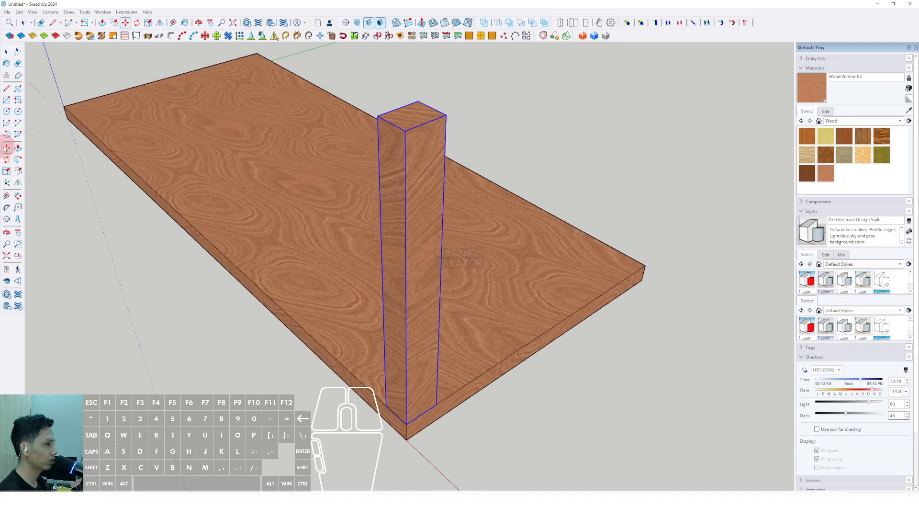
# Copy the leg along the board's short end so the copy sits flush in the rear corner
pyautogui.scroll(8, 433, 393)
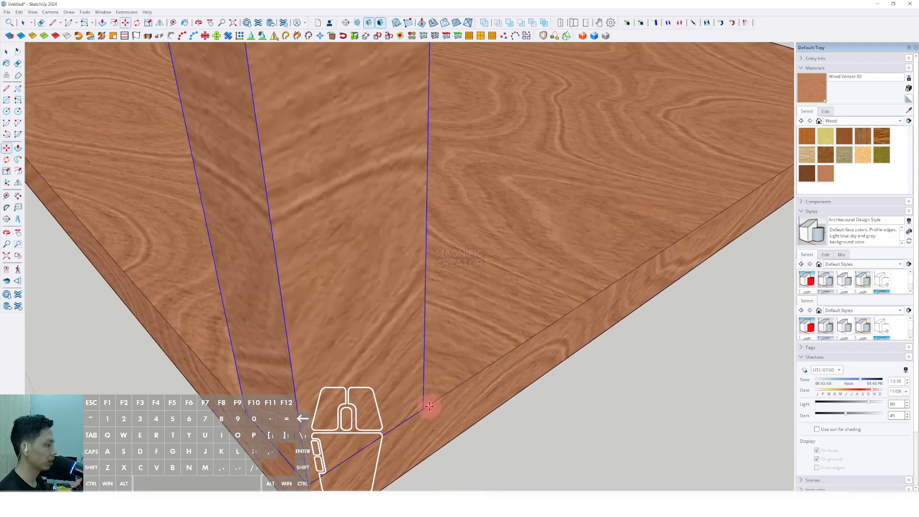
pyautogui.scroll(-8, 425, 408)
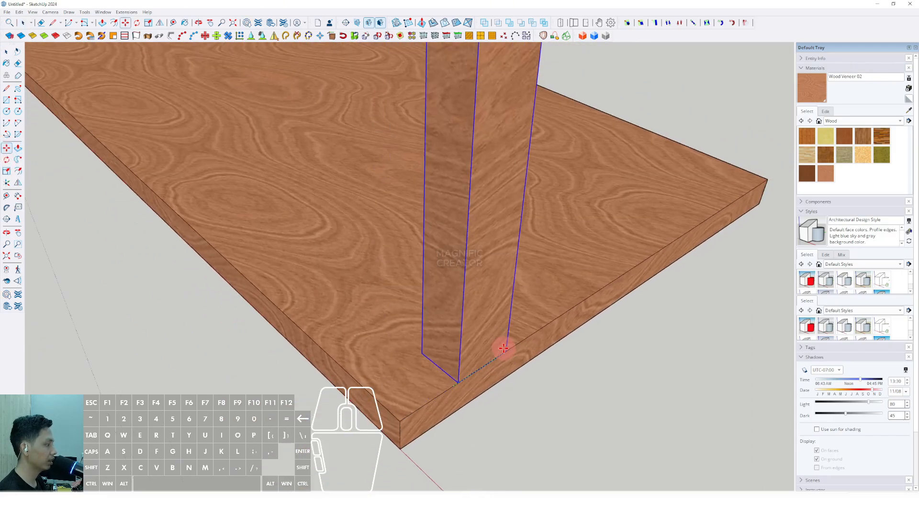
pyautogui.scroll(-6, 474, 335)
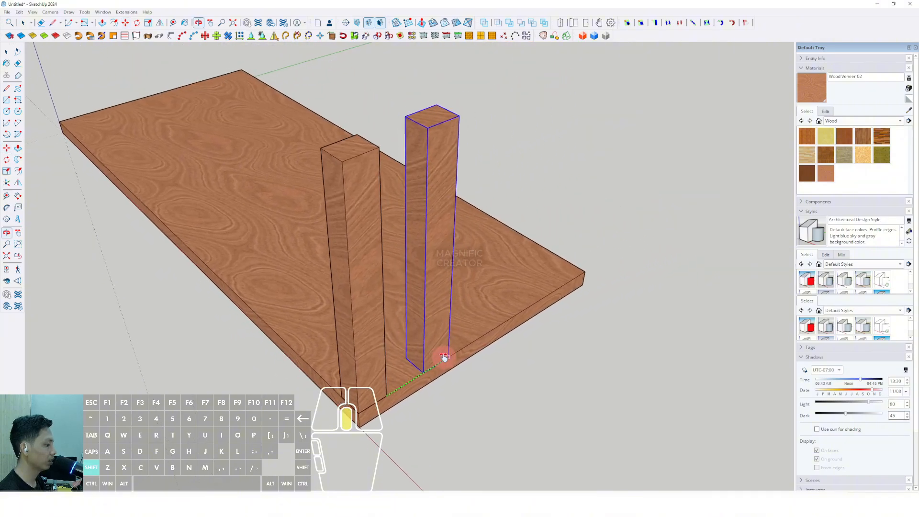
pyautogui.scroll(6, 443, 357)
pyautogui.press('shift')
pyautogui.scroll(6, 536, 297)
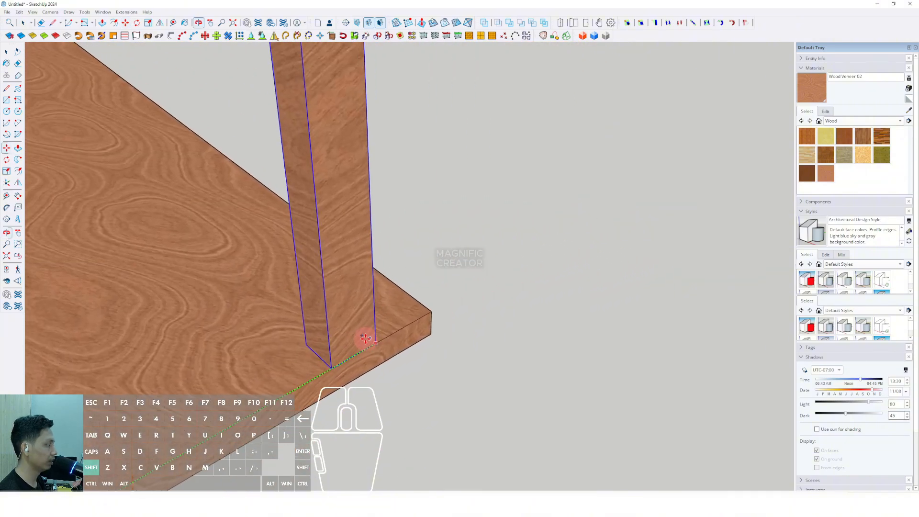
pyautogui.click(438, 309)
pyautogui.press('space')
pyautogui.scroll(-8, 437, 309)
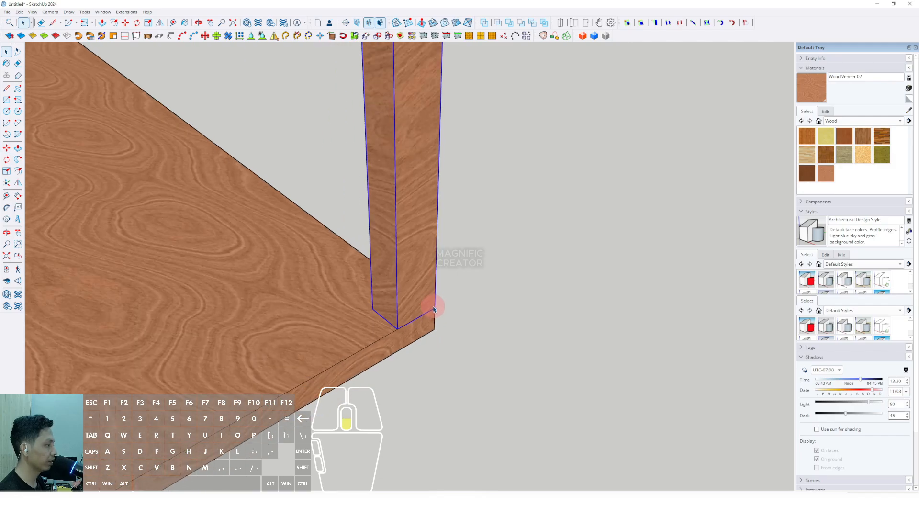
pyautogui.moveTo(309, 339); pyautogui.dragTo(519, 350, button='middle')
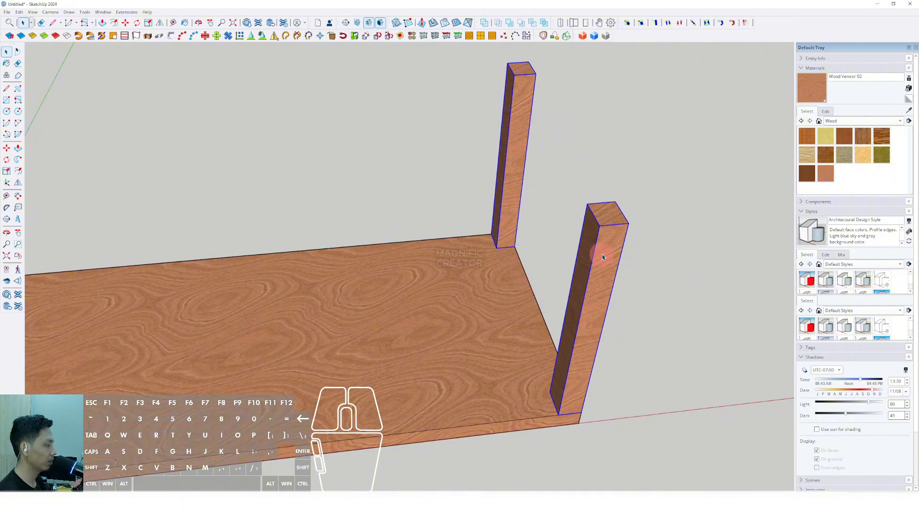
# Copy both legs along the board's length so the pair sits flush in the two corners of the opposite short end
pyautogui.moveTo(603, 257); pyautogui.dragTo(420, 299, button='middle')
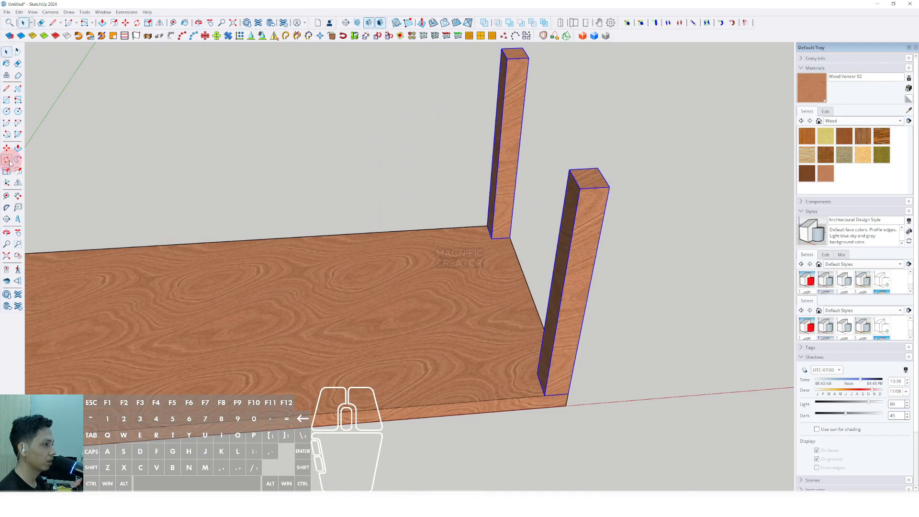
pyautogui.scroll(4, 523, 392)
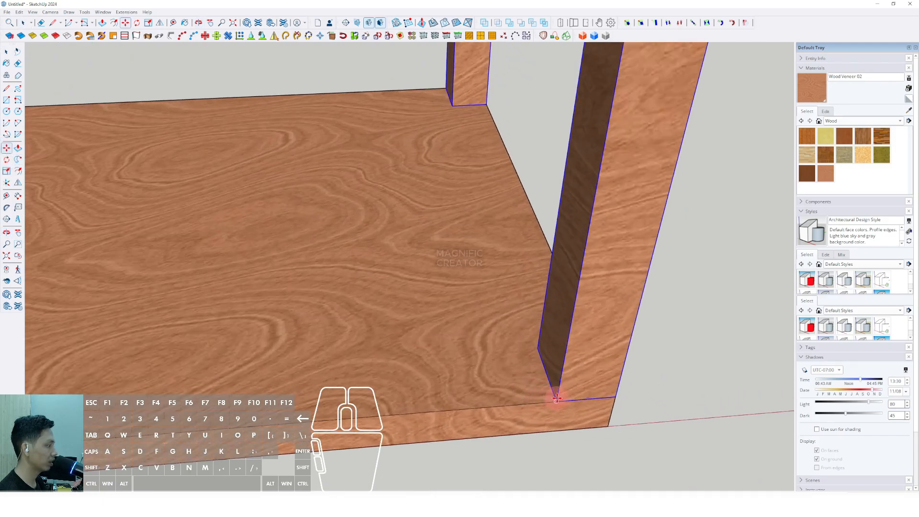
pyautogui.click(557, 403)
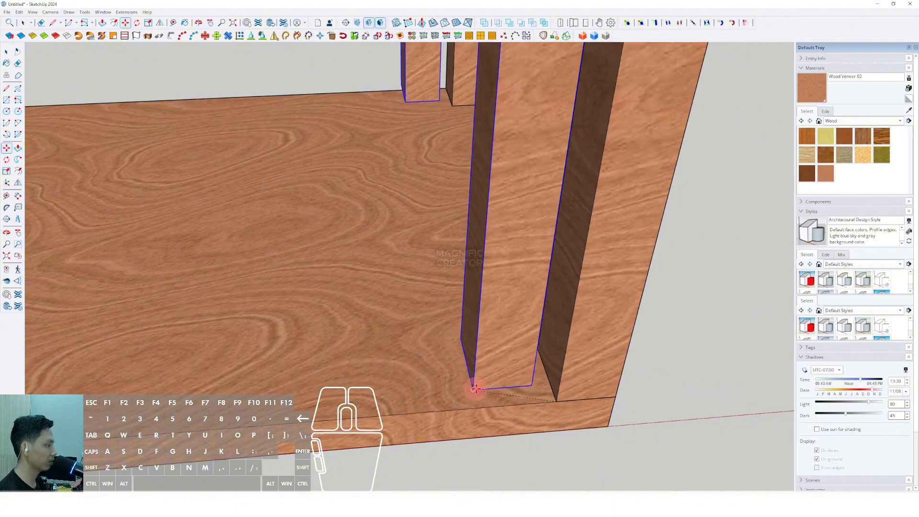
pyautogui.scroll(-3, 455, 385)
pyautogui.scroll(-3, 423, 386)
pyautogui.keyDown('shift'); pyautogui.moveTo(312, 383); pyautogui.dragTo(720, 310, button='middle'); pyautogui.keyUp('shift')
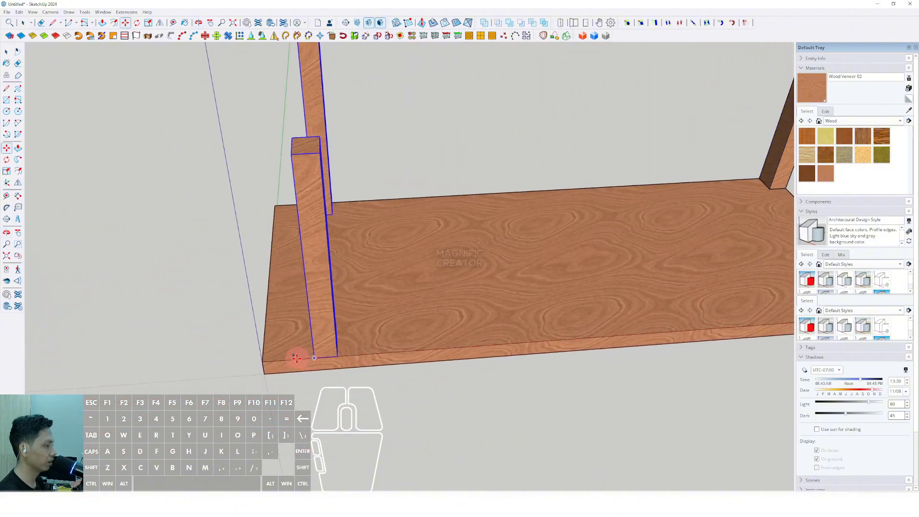
pyautogui.scroll(3, 266, 362)
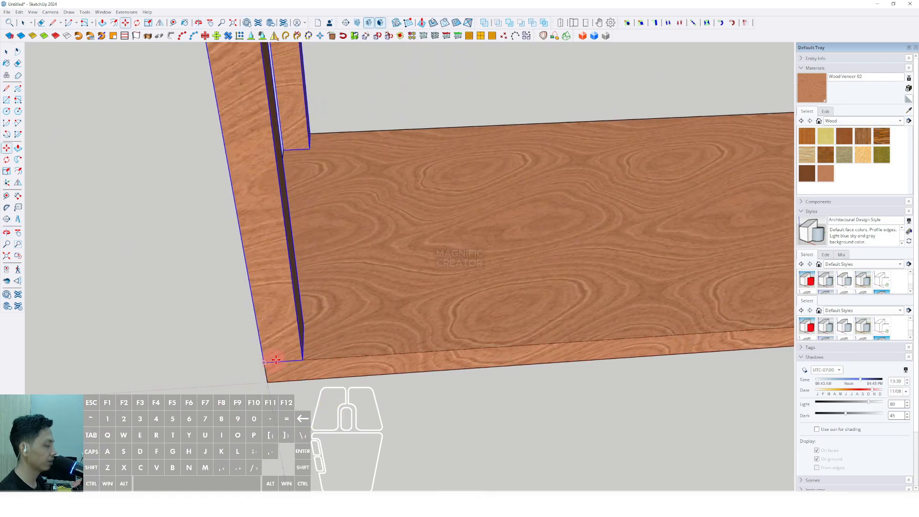
pyautogui.press('space')
pyautogui.scroll(-4, 335, 345)
pyautogui.moveTo(404, 327); pyautogui.dragTo(201, 330, button='middle')
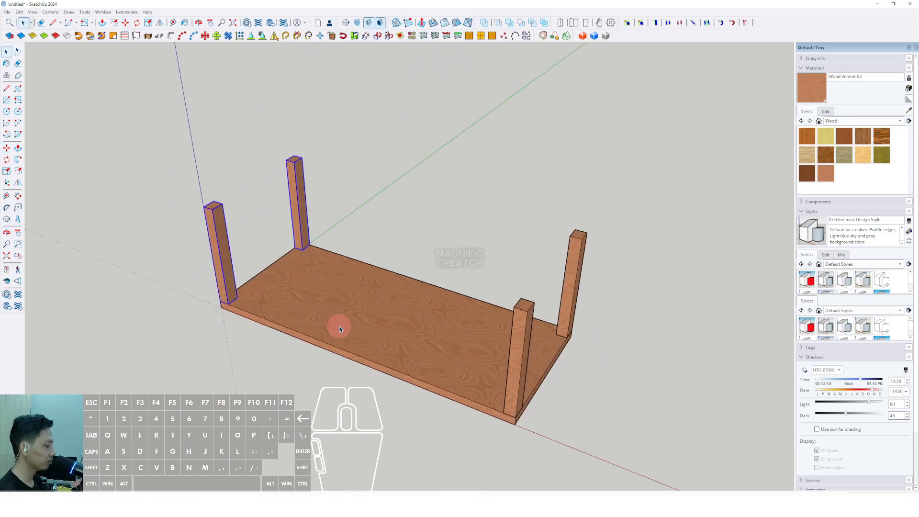
# Draw a Rotated Rectangle on the rear leg's inner face at the end away from the origin, starting from its top outer corner
pyautogui.moveTo(364, 324)
pyautogui.mouseDown(button='middle')
pyautogui.moveTo(383, 328)
pyautogui.moveTo(352, 312)
pyautogui.moveTo(349, 322)
pyautogui.mouseUp(button='middle')
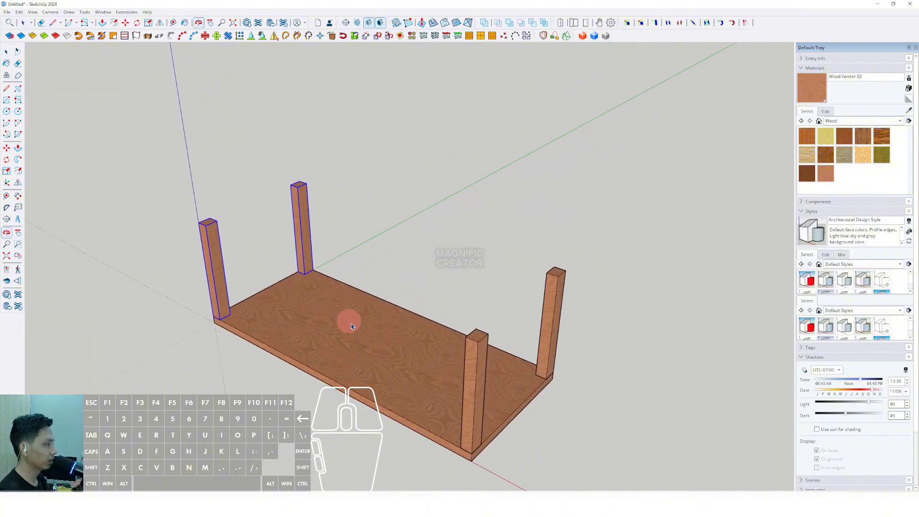
pyautogui.scroll(2, 433, 380)
pyautogui.moveTo(433, 381); pyautogui.dragTo(300, 368, button='middle')
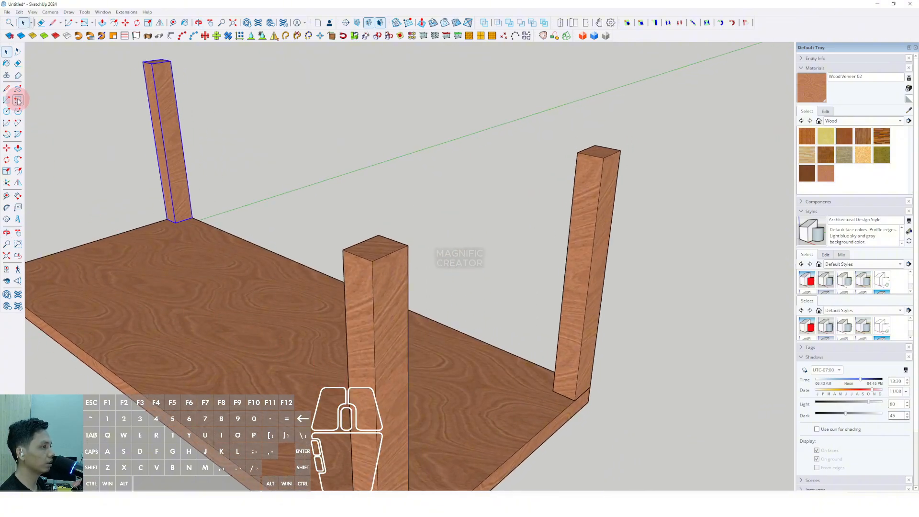
pyautogui.moveTo(297, 332); pyautogui.dragTo(276, 370, button='middle')
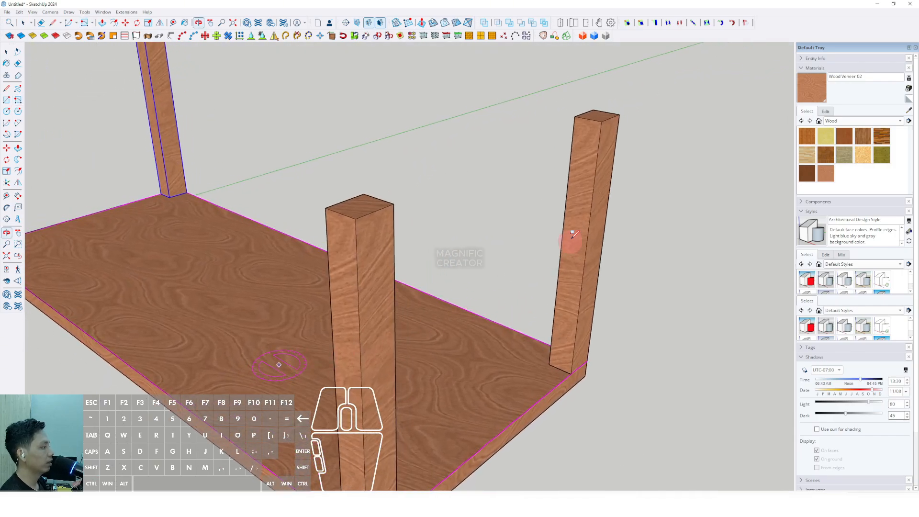
pyautogui.scroll(5, 575, 240)
pyautogui.press('space')
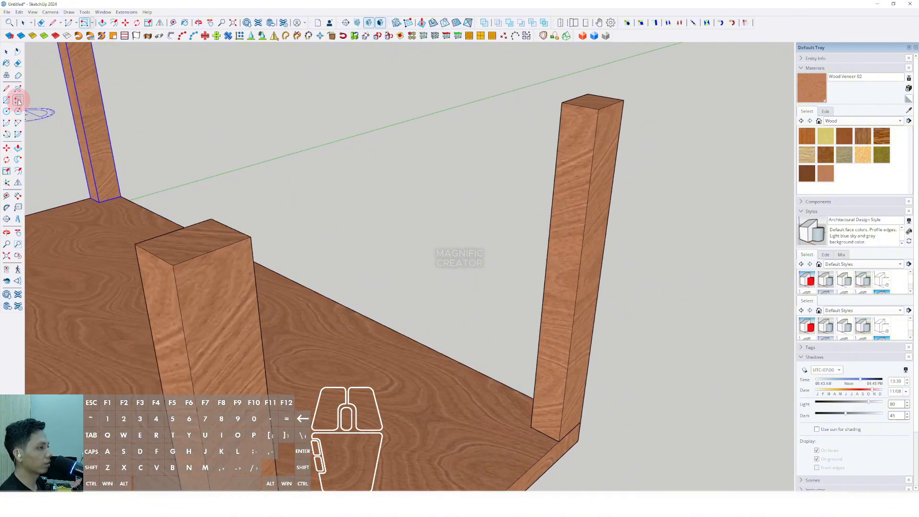
pyautogui.click(17, 100)
pyautogui.scroll(5, 584, 121)
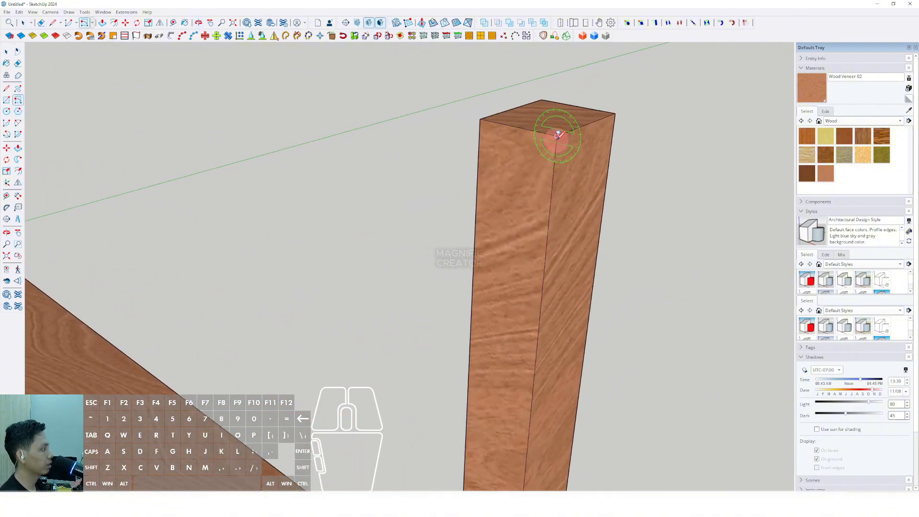
pyautogui.scroll(2, 558, 136)
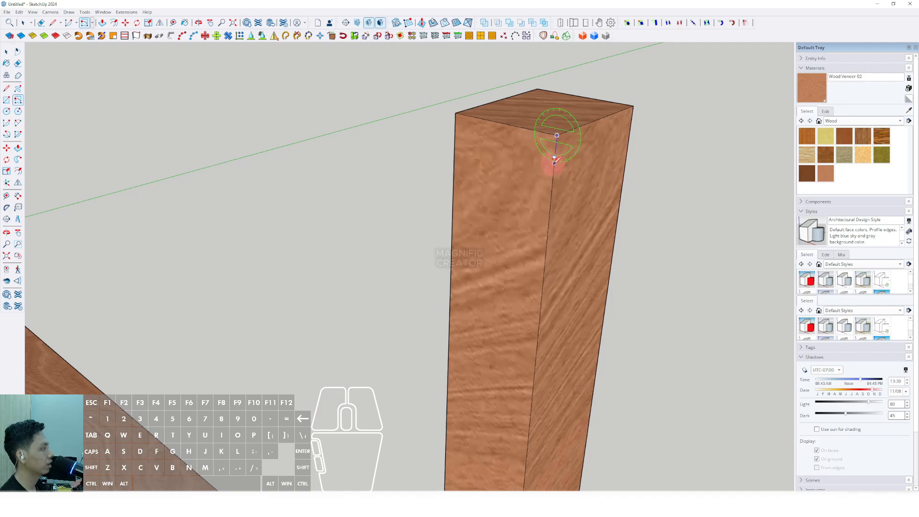
pyautogui.scroll(3, 551, 211)
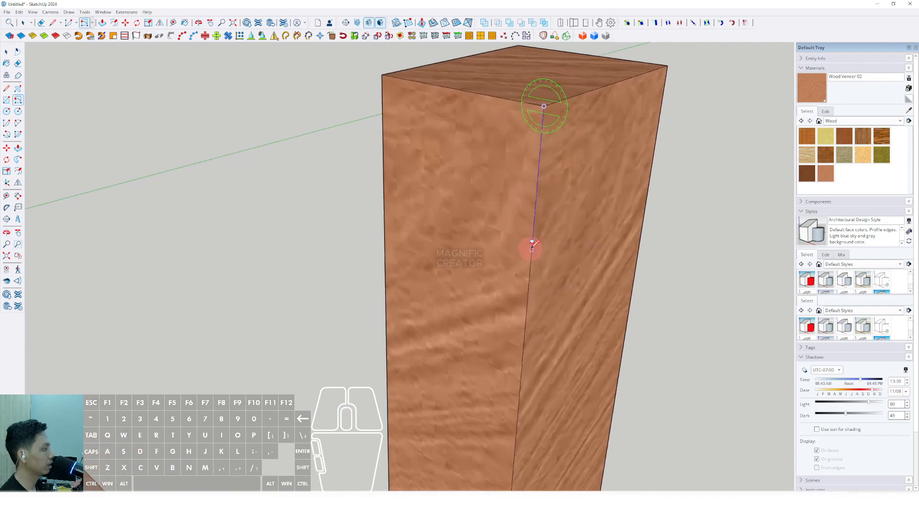
pyautogui.scroll(-1, 530, 273)
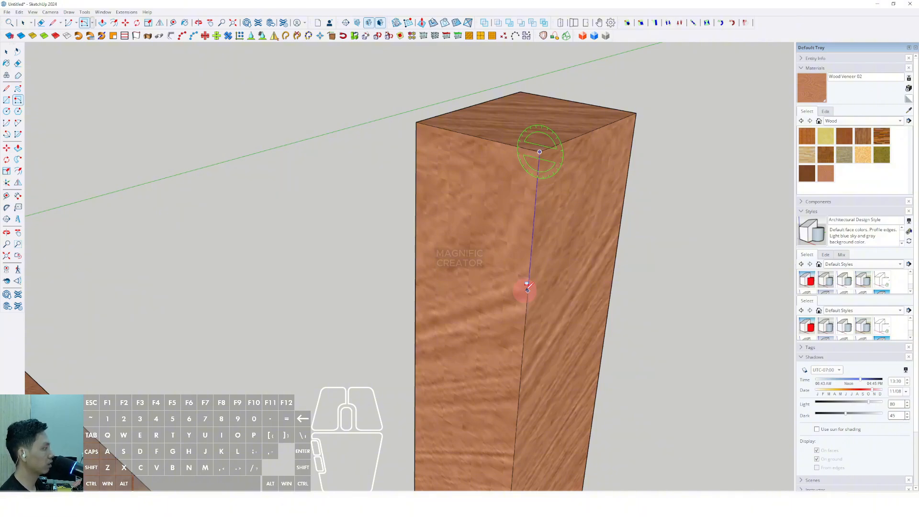
pyautogui.click(528, 296)
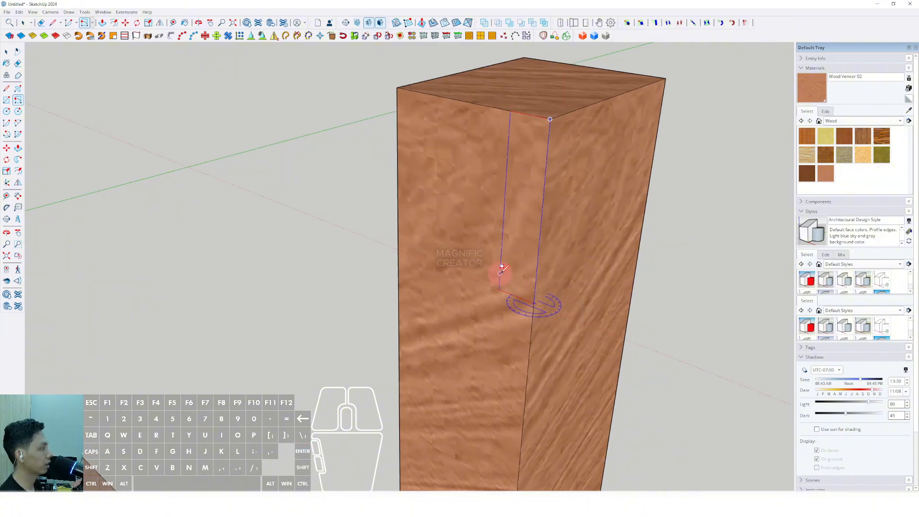
pyautogui.scroll(-1, 485, 263)
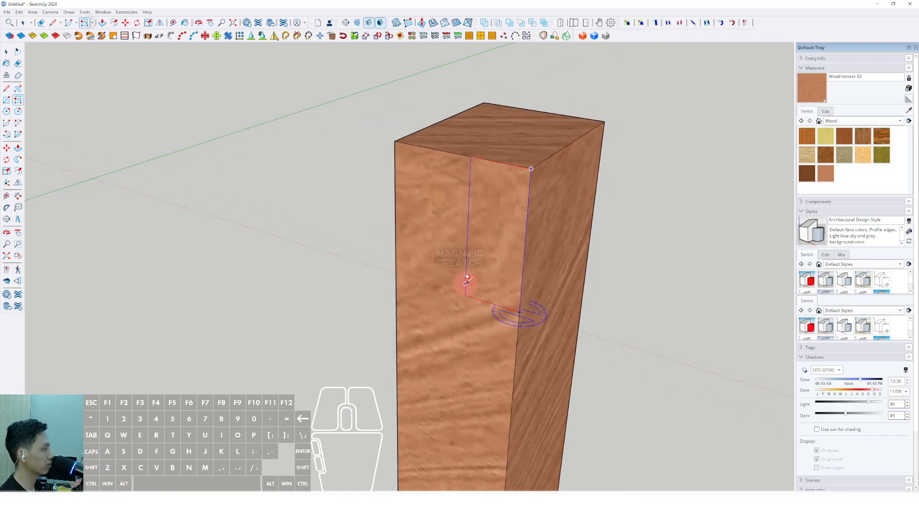
pyautogui.click(462, 151)
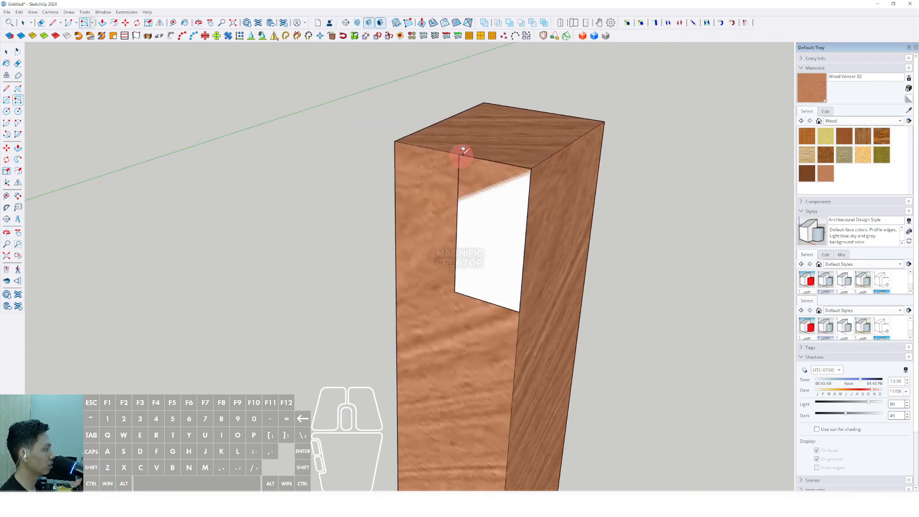
pyautogui.press('space')
# Push/Pull the small rectangle across to the front leg to form a rail joining the two legs
pyautogui.scroll(-4, 498, 232)
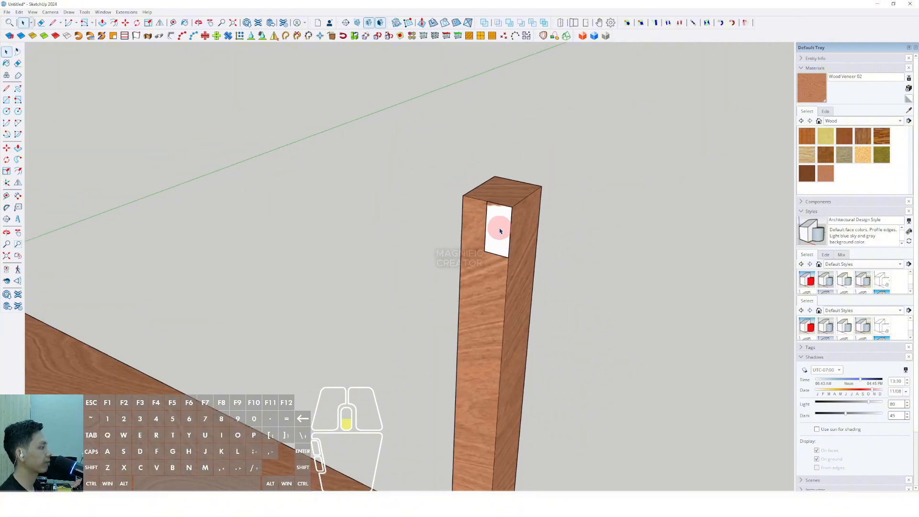
pyautogui.scroll(-3, 497, 235)
pyautogui.moveTo(538, 206); pyautogui.dragTo(429, 248, button='middle')
pyautogui.scroll(5, 492, 256)
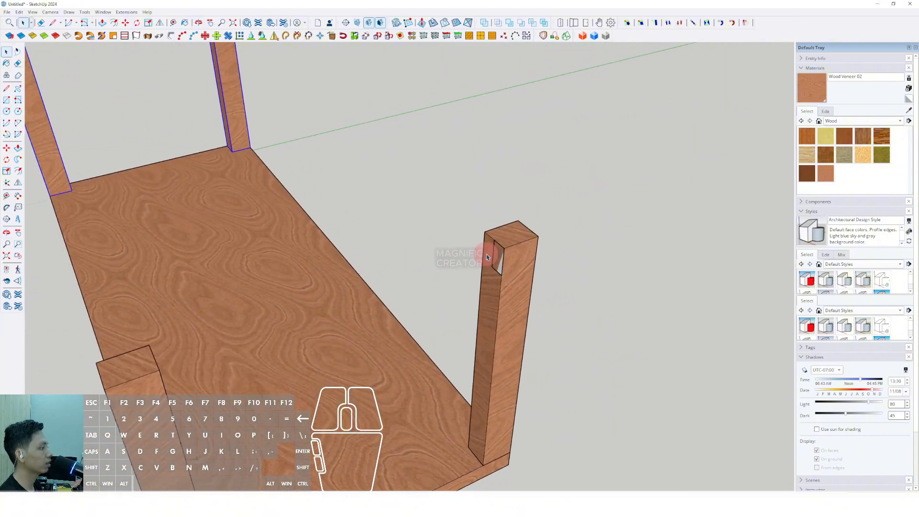
pyautogui.scroll(3, 489, 263)
pyautogui.scroll(4, 511, 258)
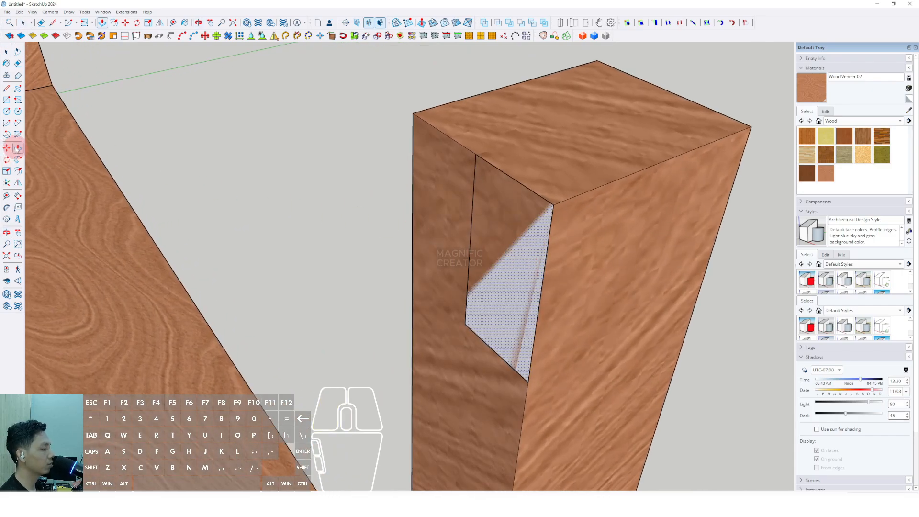
pyautogui.scroll(2, 522, 246)
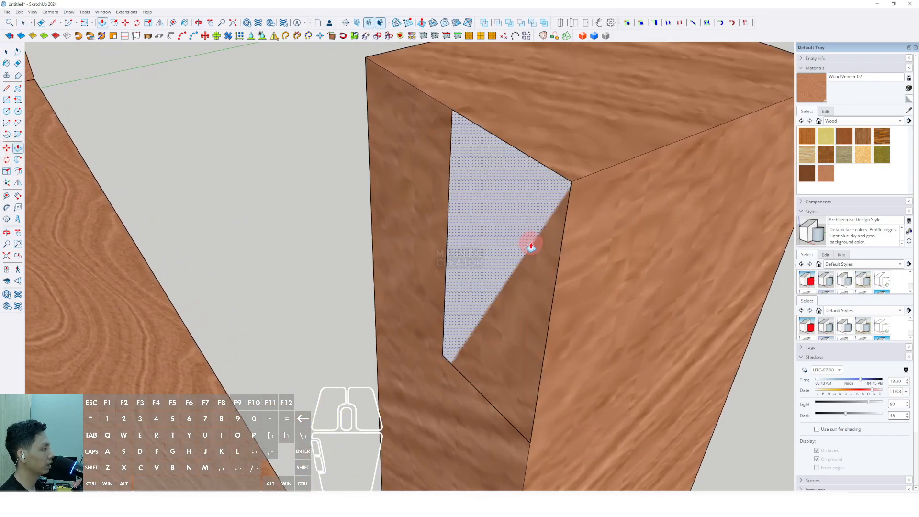
pyautogui.click(551, 205)
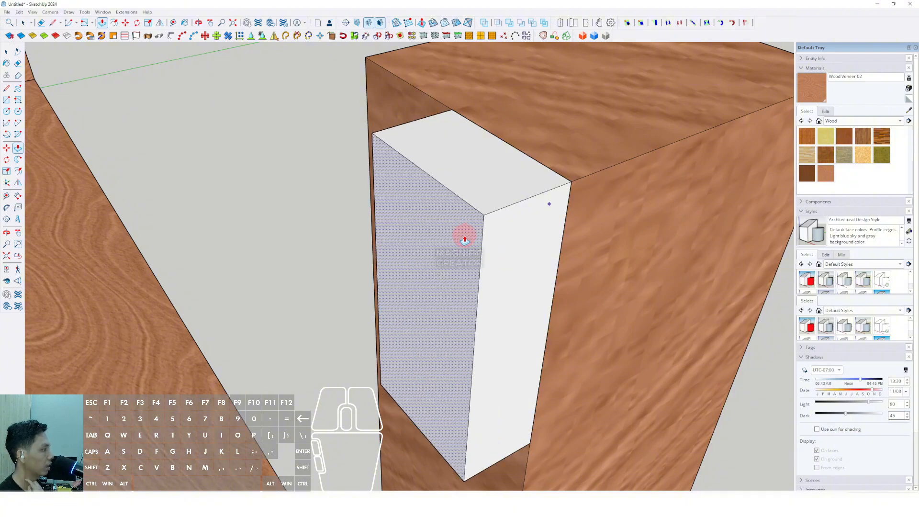
pyautogui.scroll(-2, 488, 235)
pyautogui.scroll(-6, 488, 235)
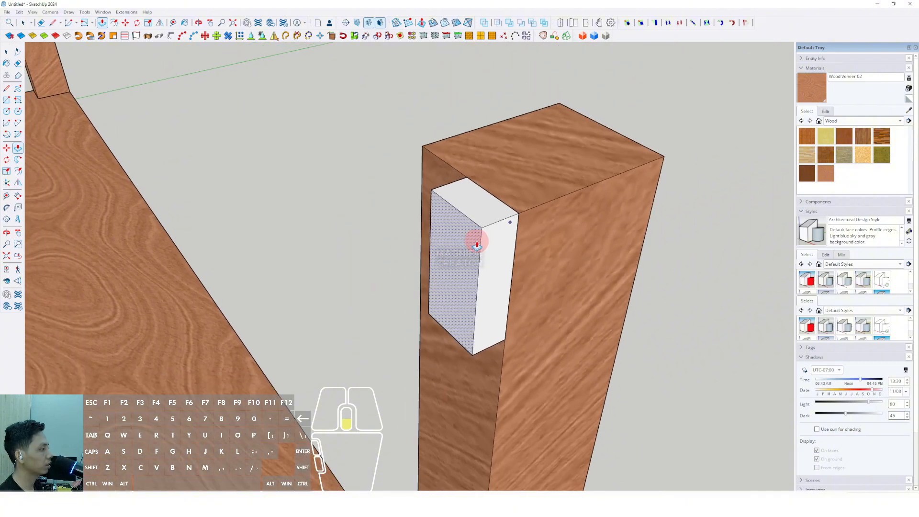
pyautogui.moveTo(461, 264)
pyautogui.mouseDown(button='middle')
pyautogui.moveTo(431, 261)
pyautogui.moveTo(404, 242)
pyautogui.moveTo(463, 199)
pyautogui.moveTo(363, 212)
pyautogui.moveTo(537, 168)
pyautogui.moveTo(237, 170)
pyautogui.moveTo(241, 211)
pyautogui.moveTo(429, 232)
pyautogui.moveTo(439, 243)
pyautogui.moveTo(523, 231)
pyautogui.moveTo(576, 242)
pyautogui.moveTo(357, 267)
pyautogui.moveTo(379, 220)
pyautogui.moveTo(386, 231)
pyautogui.moveTo(416, 232)
pyautogui.moveTo(455, 218)
pyautogui.mouseUp(button='middle')
pyautogui.scroll(-3, 240, 194)
# Make the entire rail a component, keeping the default component settings
pyautogui.press('space')
pyautogui.tripleClick(441, 225)
pyautogui.rightClick(458, 218)
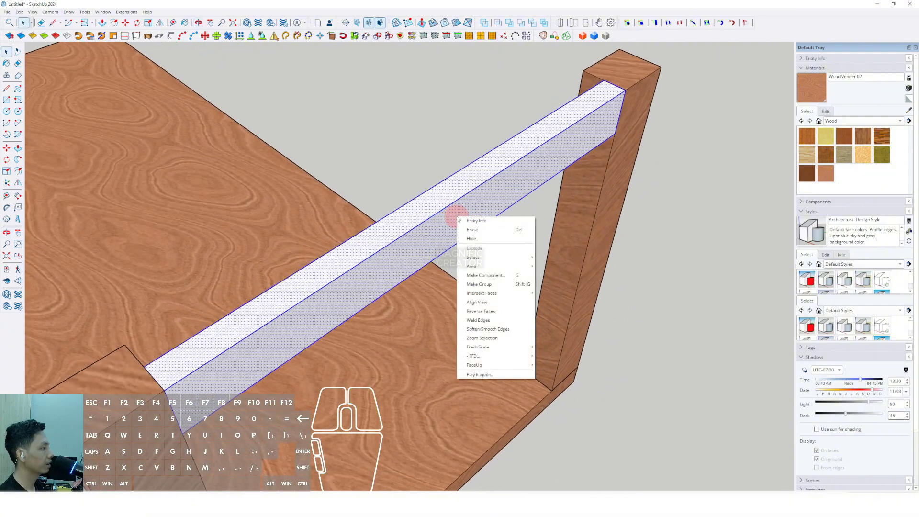
pyautogui.click(481, 275)
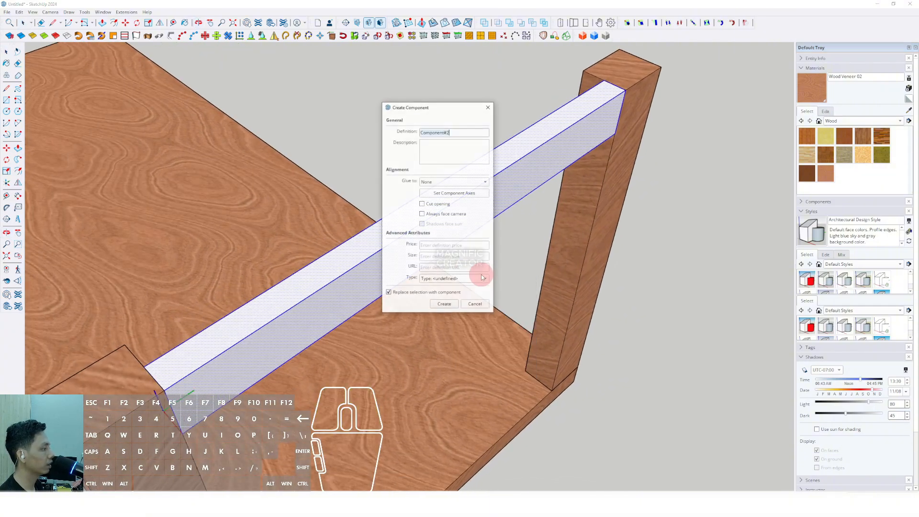
pyautogui.click(445, 305)
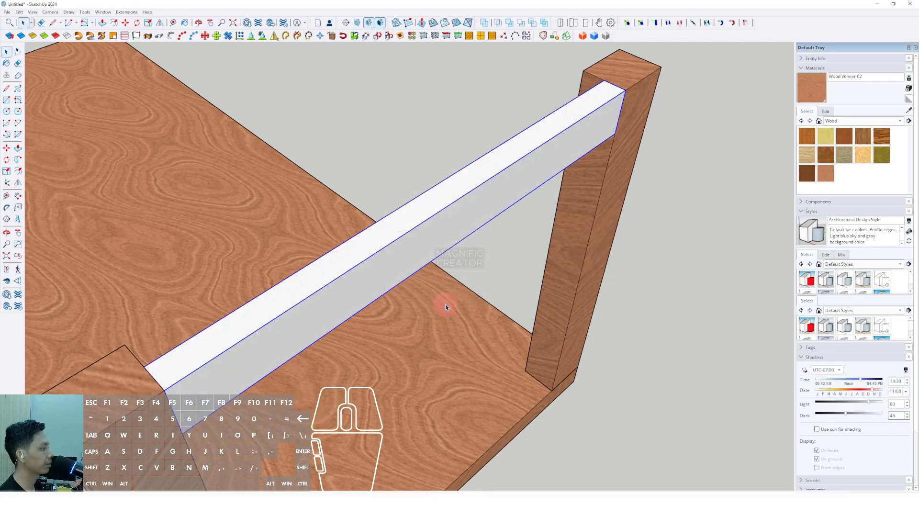
# Paint the rail component with the Wood Veneer 02 material
pyautogui.scroll(-5, 441, 303)
pyautogui.moveTo(437, 301); pyautogui.dragTo(505, 221, button='middle')
pyautogui.click(809, 94)
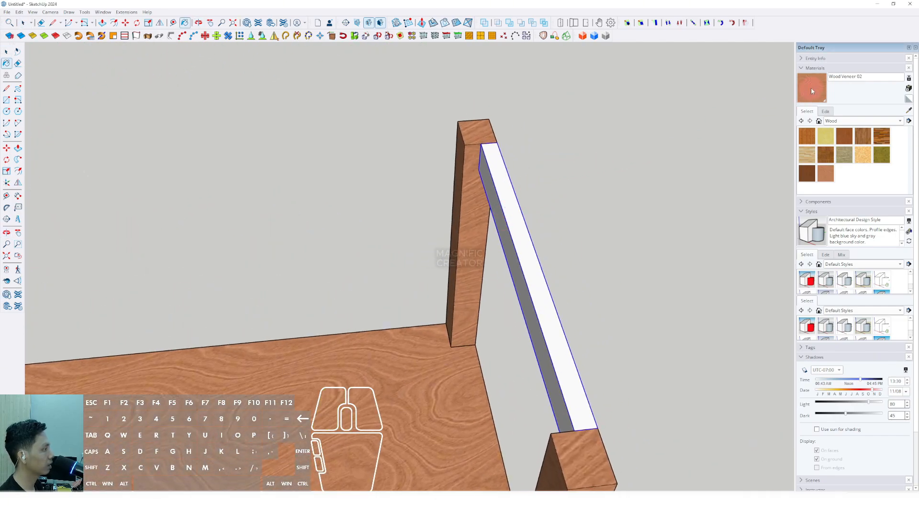
pyautogui.scroll(5, 505, 173)
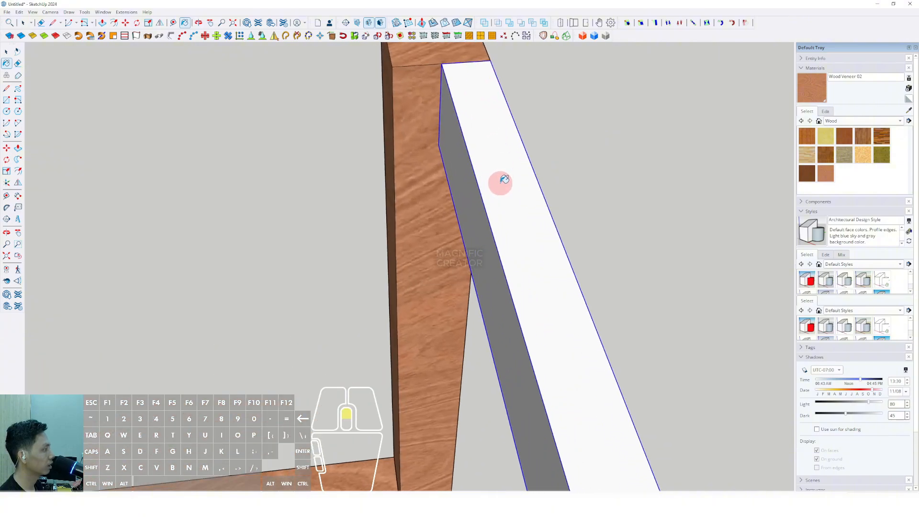
pyautogui.click(502, 168)
pyautogui.scroll(-4, 499, 174)
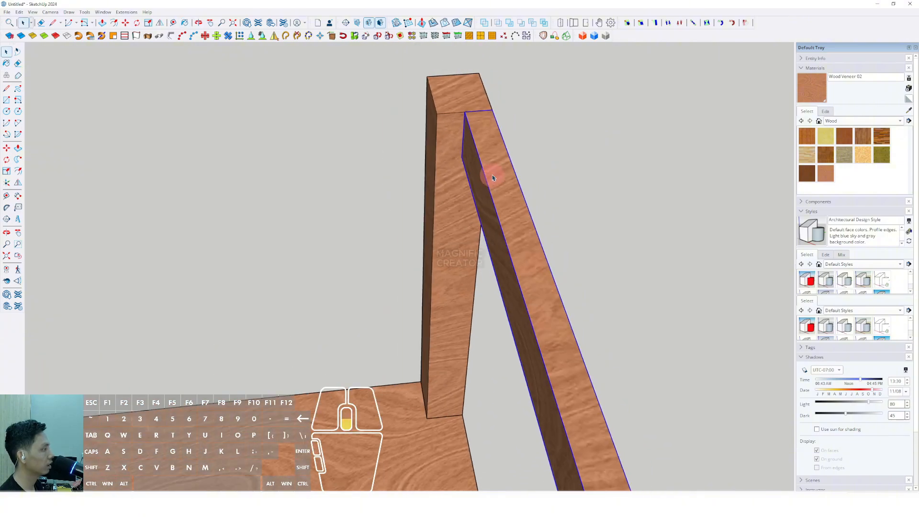
# Copy the rail to the opposite pair of legs, flush with their top and outer side
pyautogui.moveTo(491, 176); pyautogui.dragTo(488, 214, button='middle')
pyautogui.scroll(2, 509, 215)
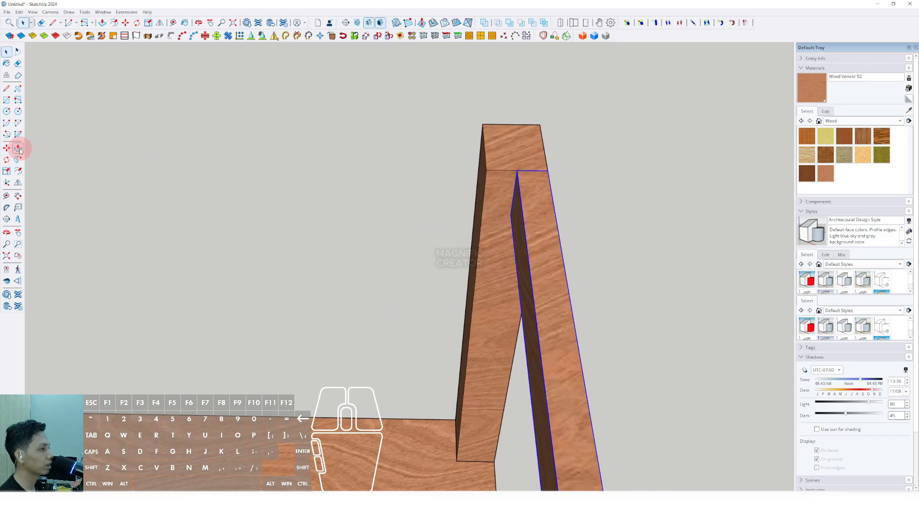
pyautogui.scroll(4, 512, 168)
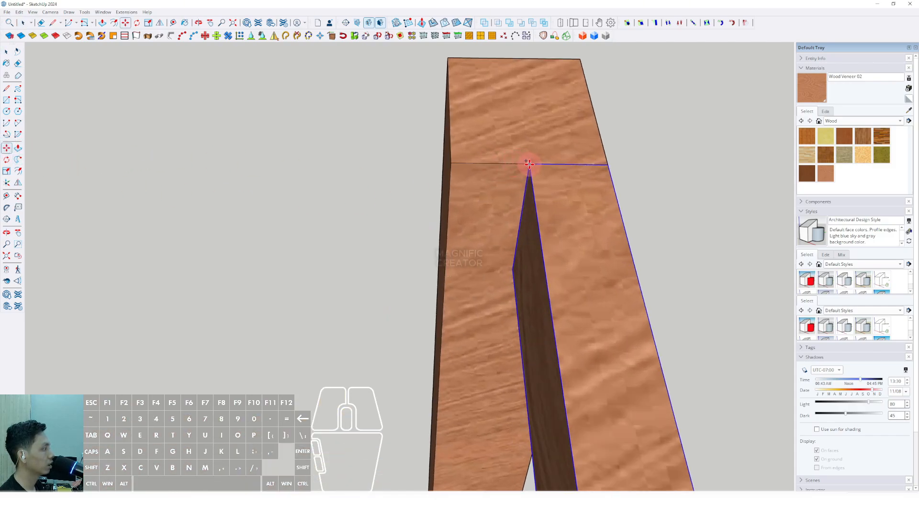
pyautogui.scroll(-6, 528, 164)
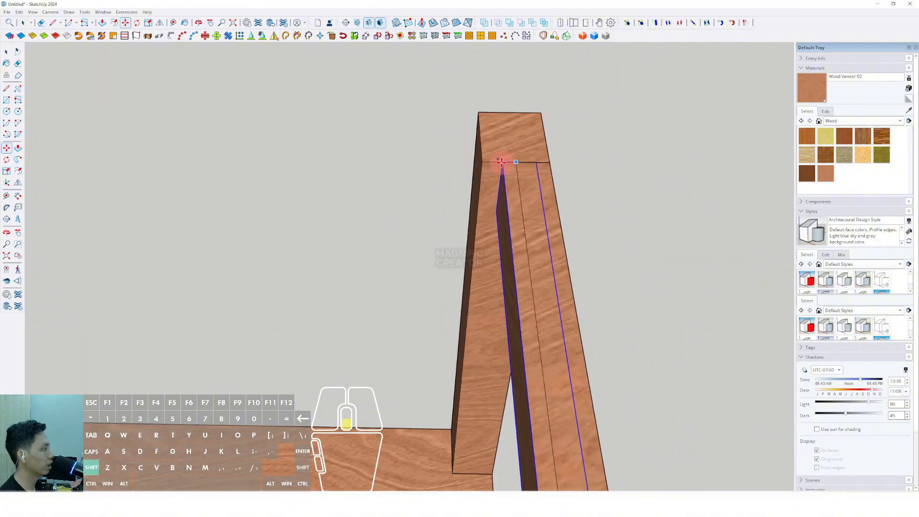
pyautogui.scroll(-3, 443, 169)
pyautogui.moveTo(544, 164); pyautogui.dragTo(543, 167, button='middle')
pyautogui.scroll(5, 288, 168)
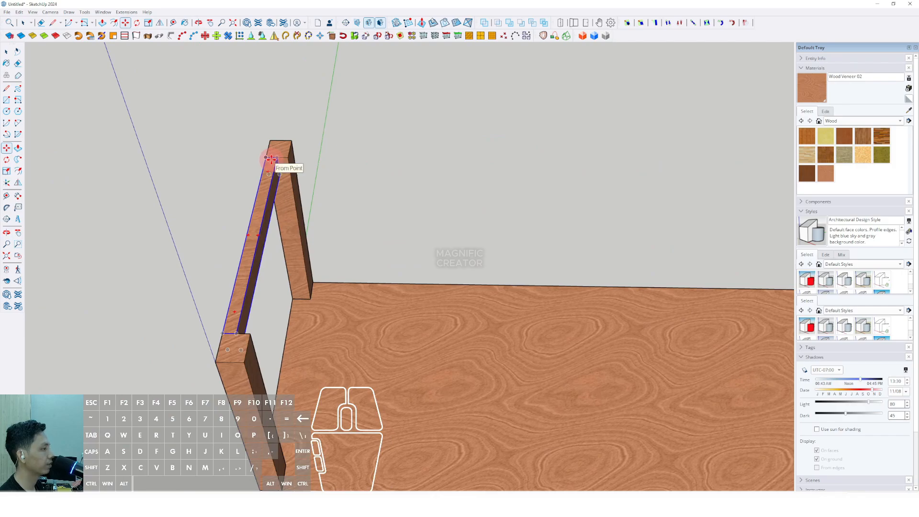
pyautogui.click(271, 159)
pyautogui.press('space')
pyautogui.scroll(-4, 388, 319)
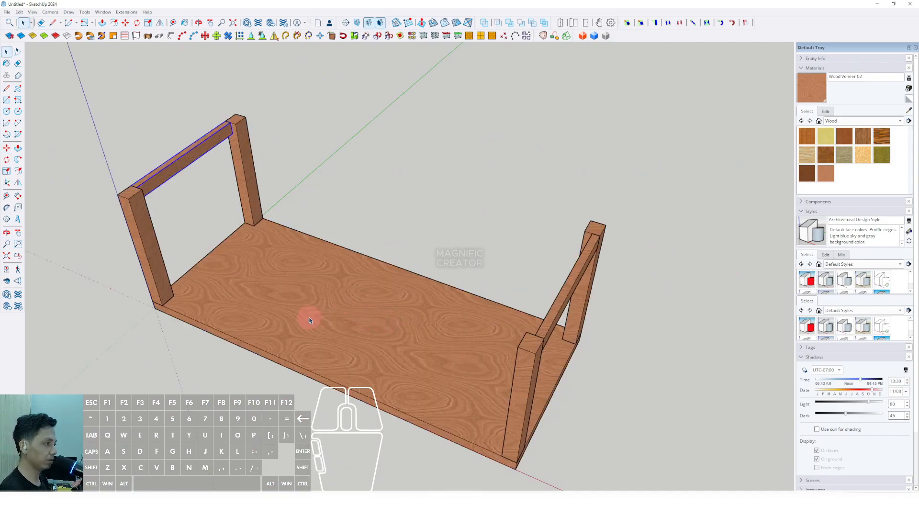
pyautogui.moveTo(309, 320); pyautogui.dragTo(343, 349, button='middle')
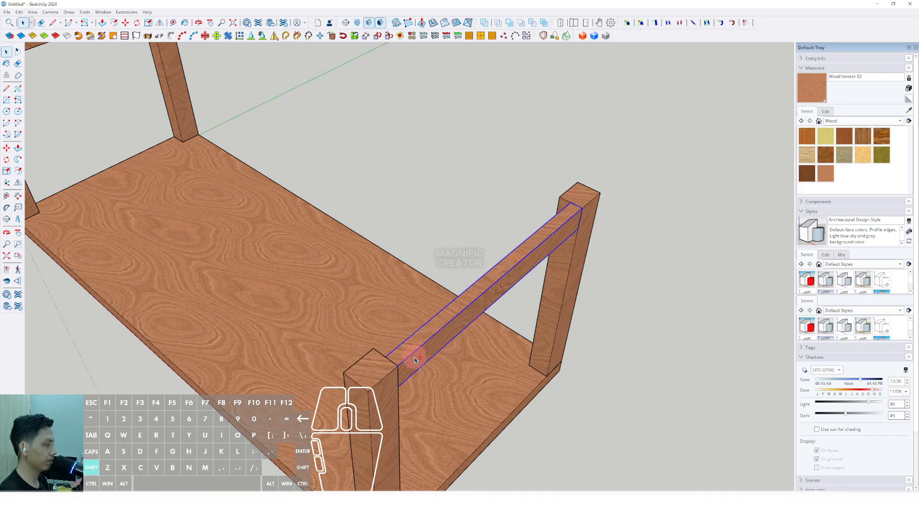
pyautogui.scroll(5, 416, 360)
pyautogui.click(6, 232)
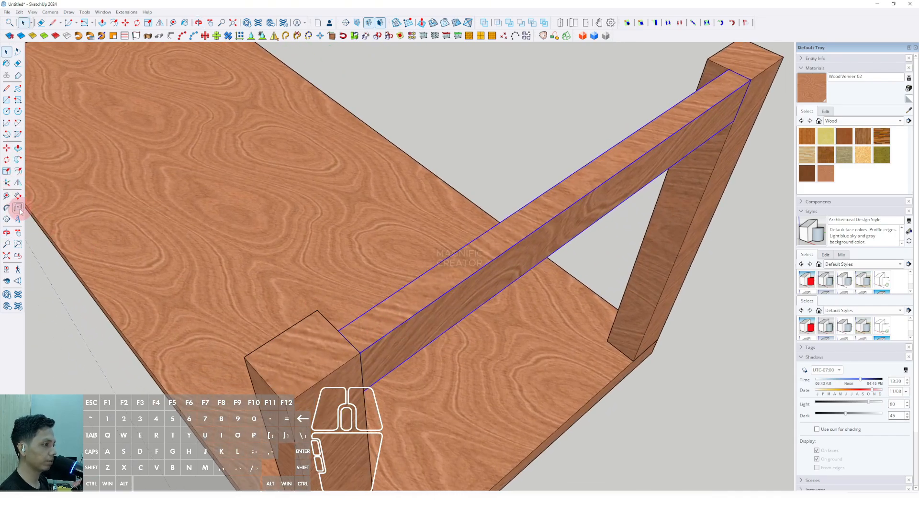
pyautogui.click(7, 160)
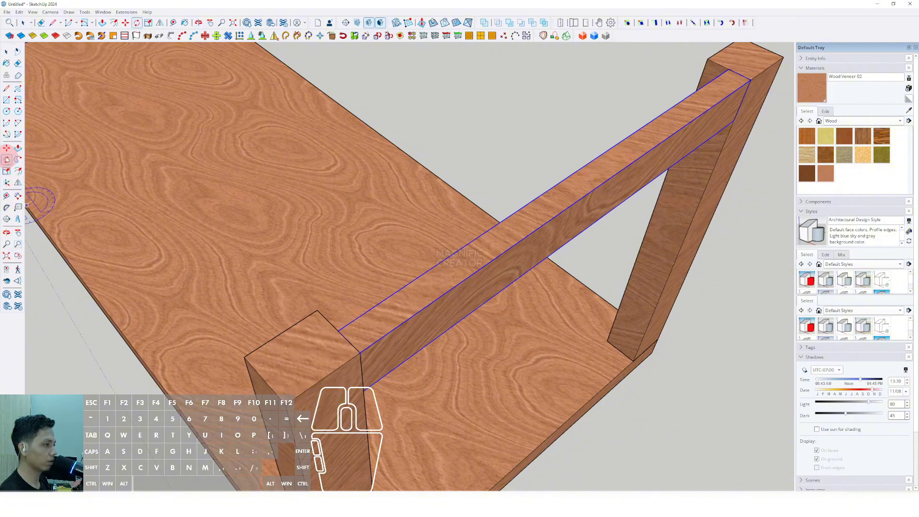
pyautogui.scroll(5, 349, 338)
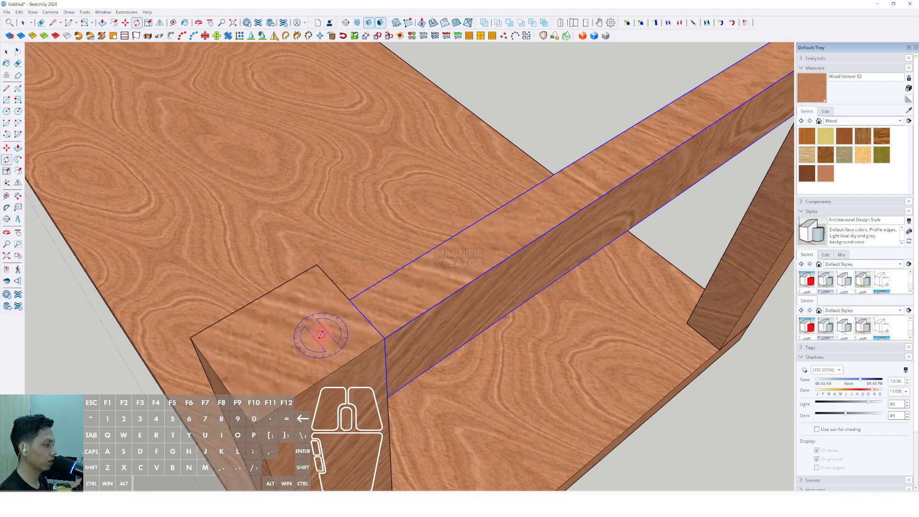
pyautogui.scroll(-1, 323, 336)
pyautogui.scroll(1, 378, 313)
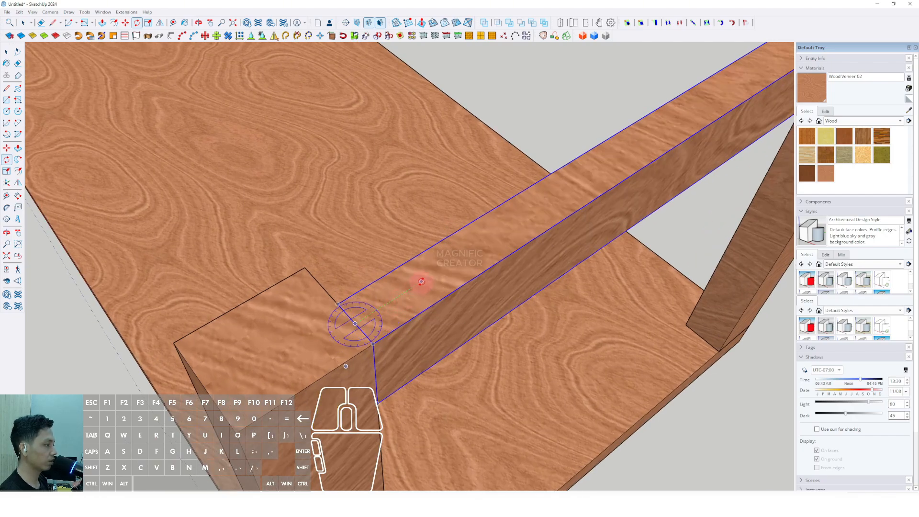
pyautogui.scroll(1, 355, 324)
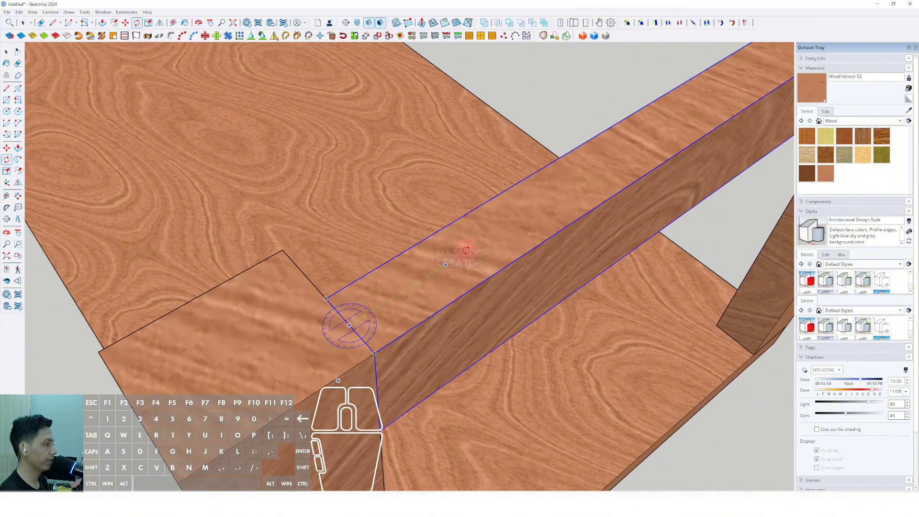
pyautogui.scroll(-2, 477, 242)
pyautogui.click(494, 234)
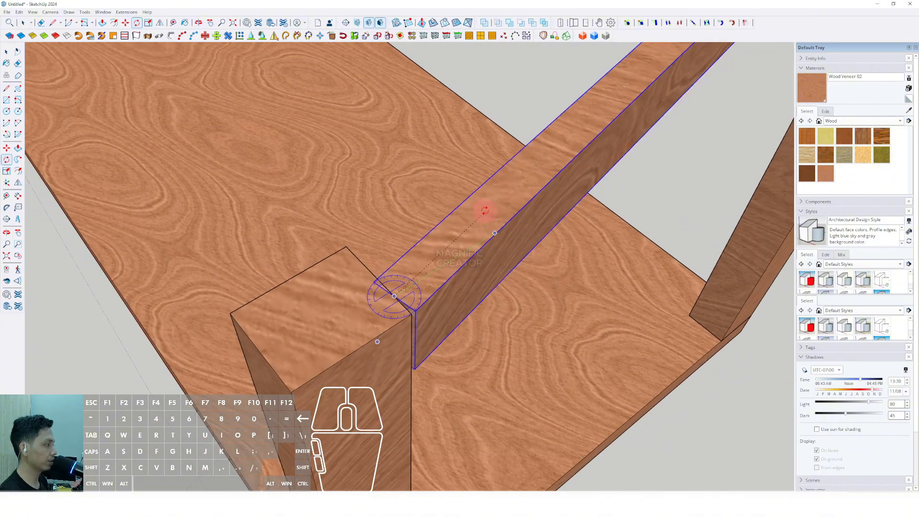
pyautogui.press('ctrl')
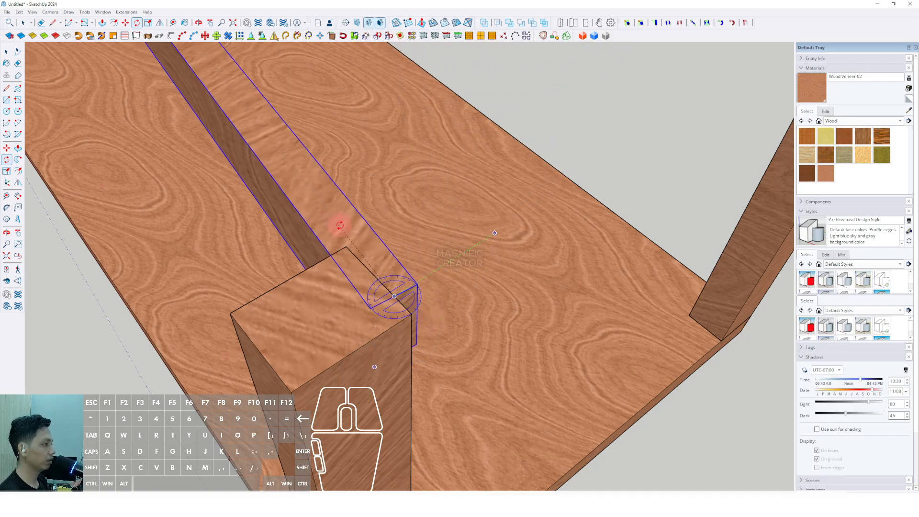
pyautogui.click(362, 243)
pyautogui.press('space')
pyautogui.moveTo(362, 243); pyautogui.dragTo(431, 311, button='middle')
pyautogui.click(564, 418)
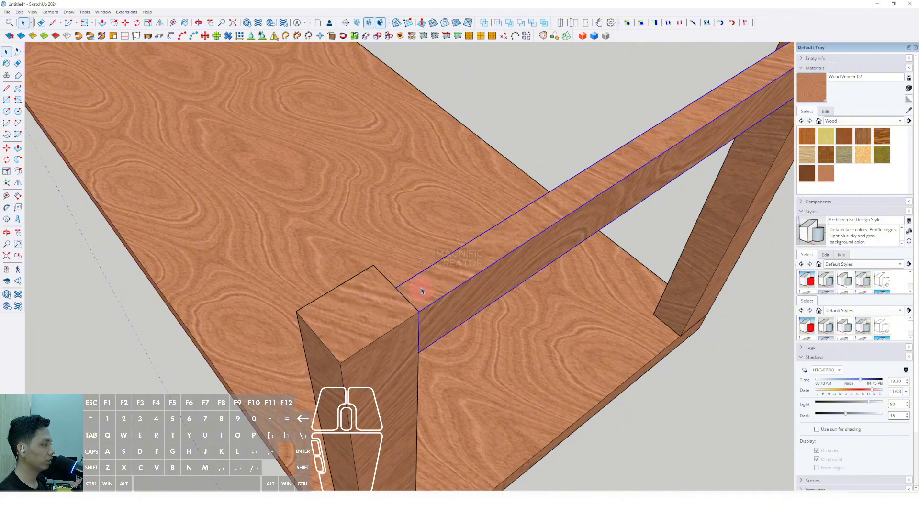
# Rotate a copy of the end rail about its leg-end midpoint so the copy runs lengthwise along the red axis
pyautogui.scroll(2, 421, 291)
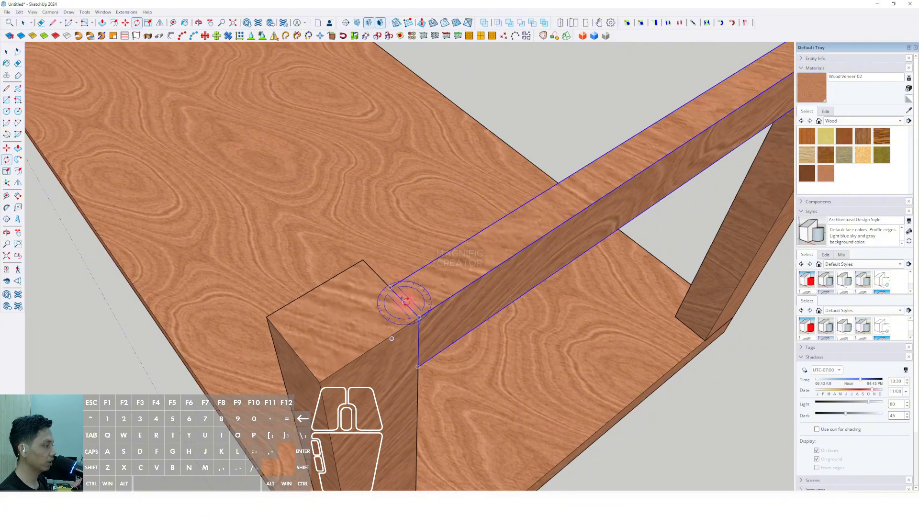
pyautogui.click(456, 268)
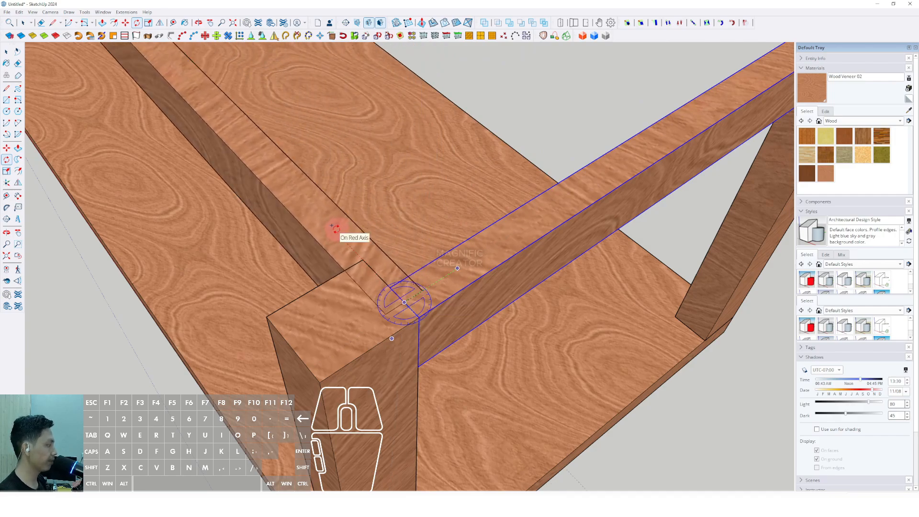
pyautogui.click(333, 229)
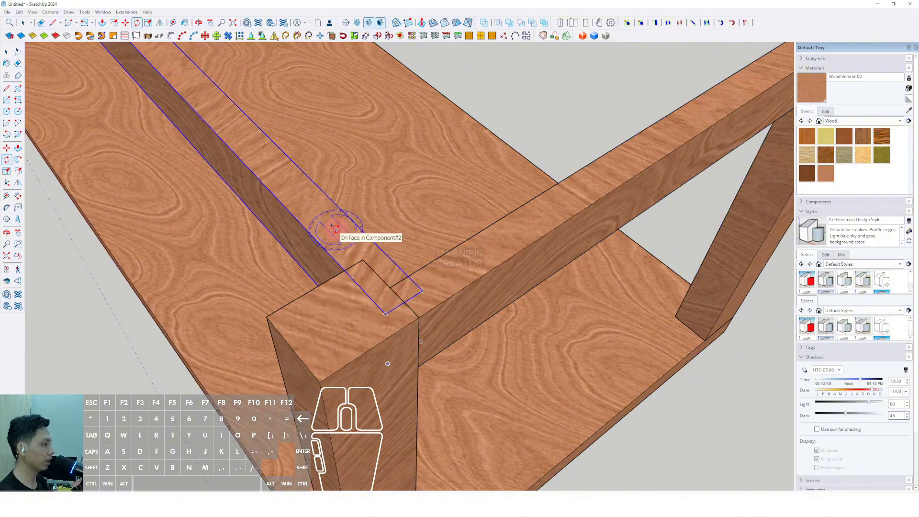
pyautogui.press('space')
pyautogui.scroll(-5, 364, 325)
pyautogui.scroll(3, 363, 329)
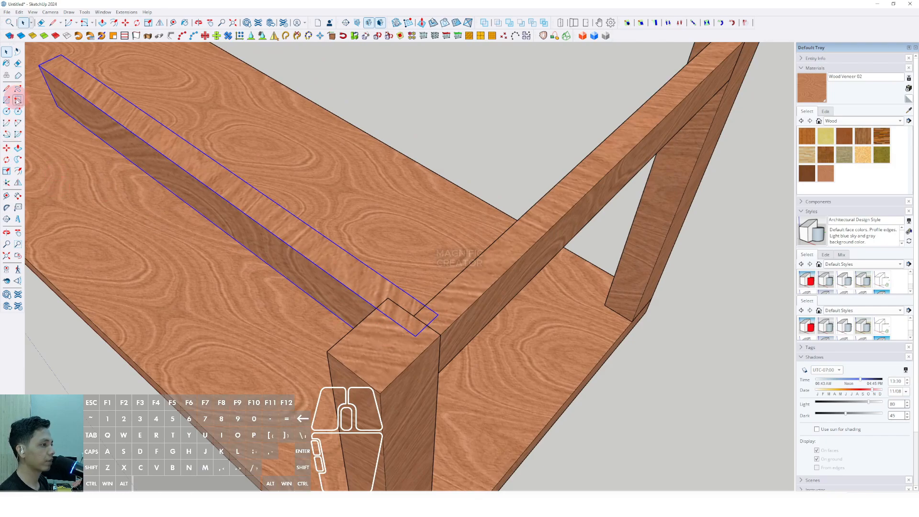
# Move the rotated rail by its end corner to the leg's outer top corner, flush with the leg's side
pyautogui.click(7, 152)
pyautogui.scroll(5, 410, 329)
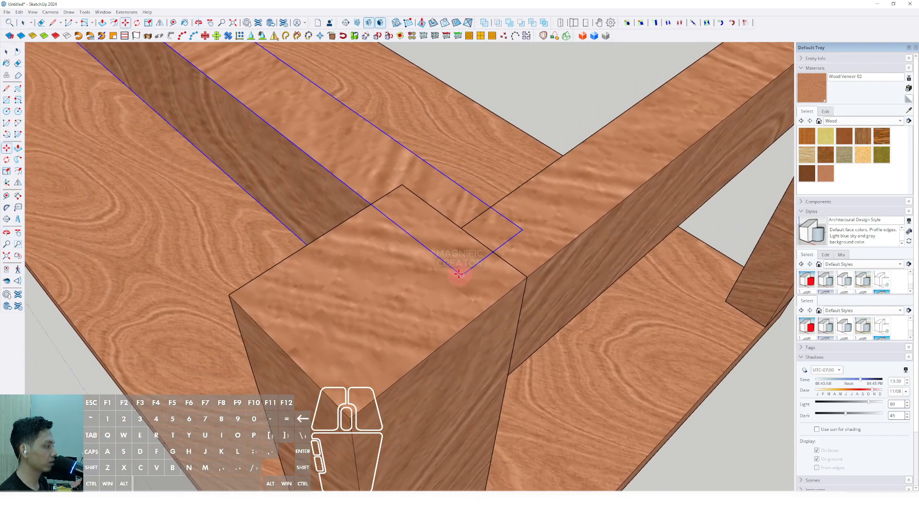
pyautogui.click(458, 274)
pyautogui.scroll(1, 397, 270)
pyautogui.scroll(-1, 383, 276)
pyautogui.keyDown('shift'); pyautogui.moveTo(383, 275); pyautogui.dragTo(466, 246, button='middle'); pyautogui.keyUp('shift')
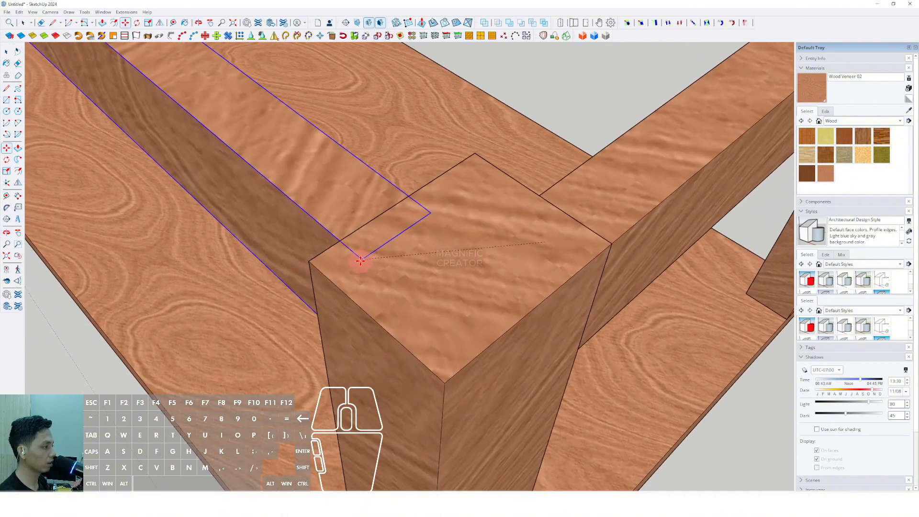
pyautogui.keyDown('shift'); pyautogui.moveTo(361, 261); pyautogui.dragTo(380, 267, button='middle'); pyautogui.keyUp('shift')
pyautogui.click(329, 266)
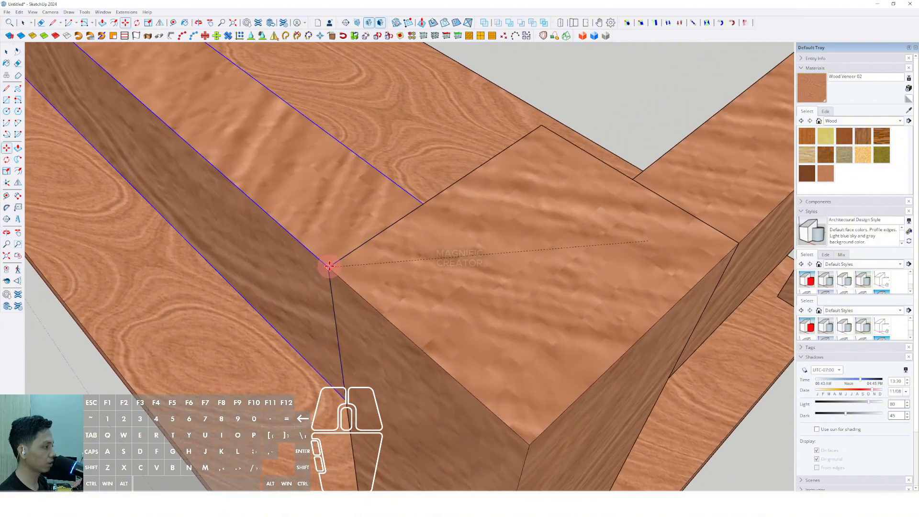
pyautogui.press('space')
# Make the lengthwise rail a unique component, independent of the end rails
pyautogui.scroll(-4, 378, 294)
pyautogui.moveTo(337, 272); pyautogui.dragTo(401, 308, button='middle')
pyautogui.scroll(4, 407, 311)
pyautogui.rightClick(417, 306)
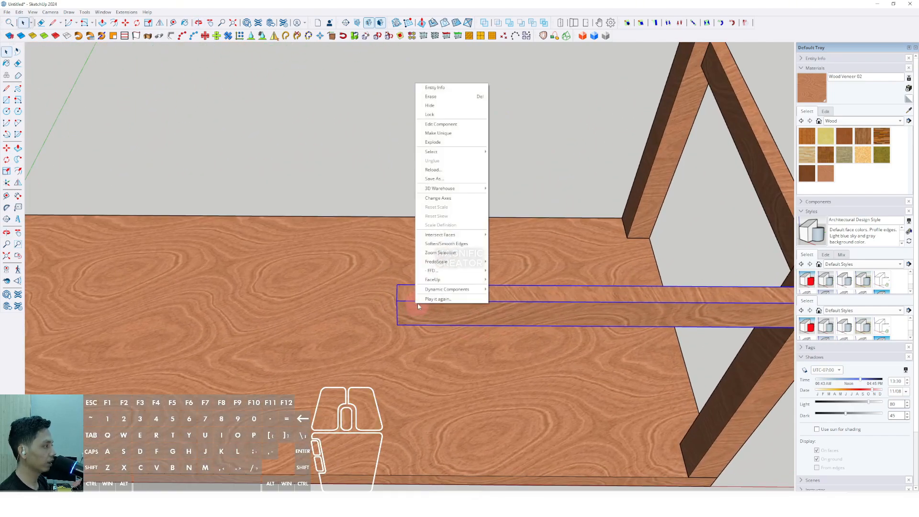
pyautogui.click(443, 134)
# Push/Pull the free end face of the lengthwise rail until it meets the far leg, extending only that component
pyautogui.scroll(2, 418, 302)
pyautogui.moveTo(418, 302); pyautogui.dragTo(505, 289, button='middle')
pyautogui.tripleClick(483, 284)
pyautogui.scroll(2, 471, 277)
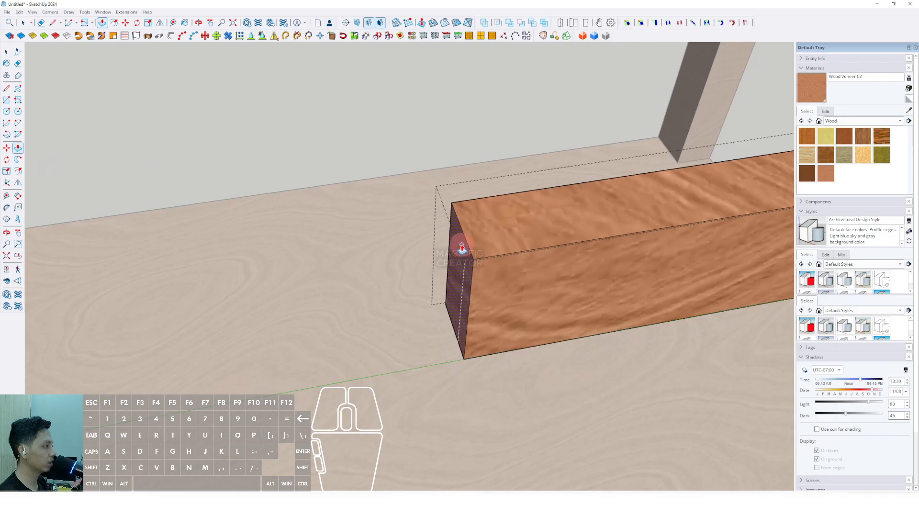
pyautogui.click(462, 247)
pyautogui.scroll(-8, 425, 268)
pyautogui.moveTo(359, 284); pyautogui.dragTo(361, 242, button='middle')
pyautogui.scroll(6, 351, 254)
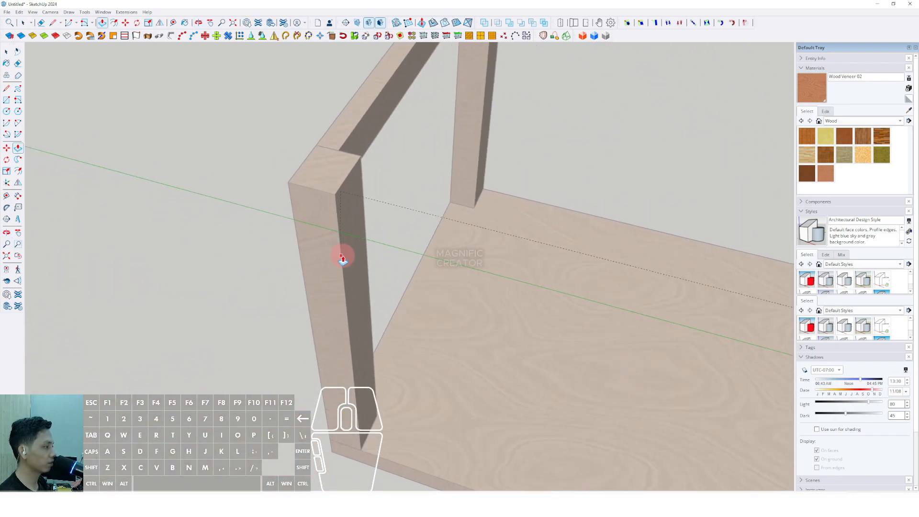
pyautogui.press('space')
pyautogui.scroll(-12, 342, 258)
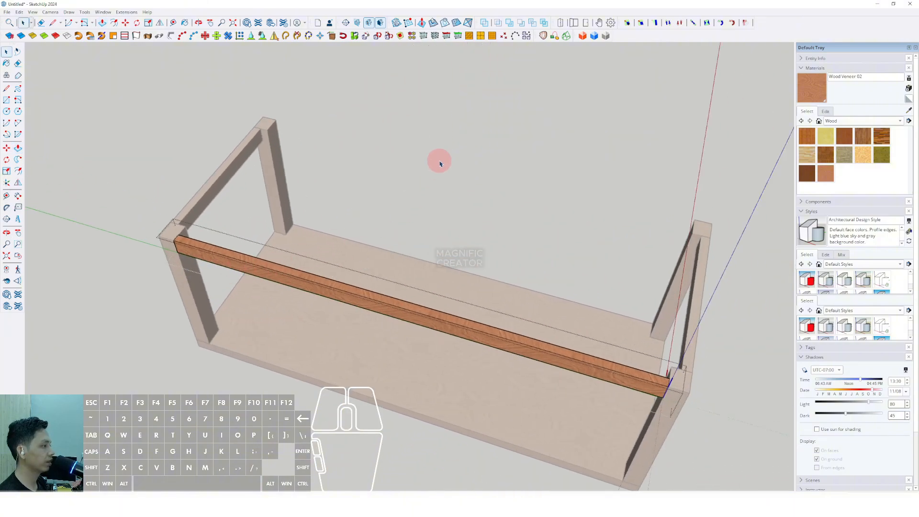
pyautogui.click(440, 163)
# Copy the long rail straight across to the opposite long side, flush with the outer corner of the legs
pyautogui.moveTo(445, 203); pyautogui.dragTo(286, 314, button='middle')
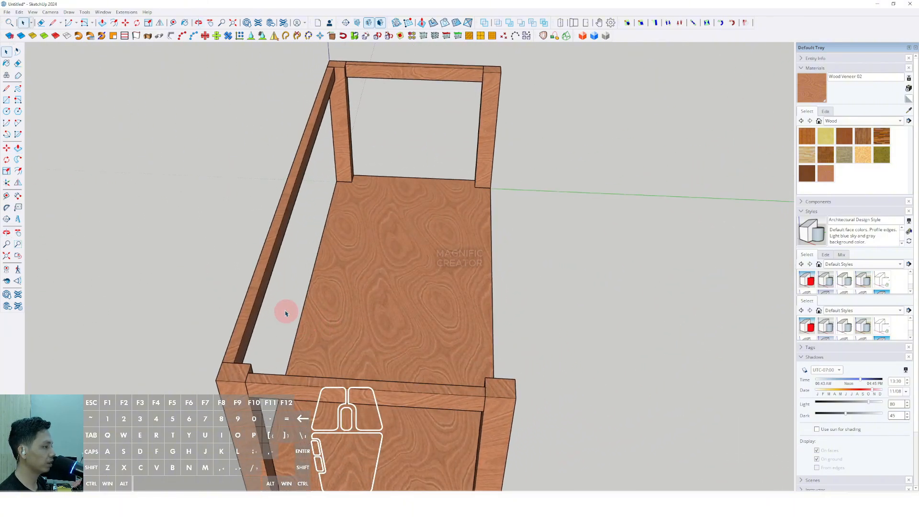
pyautogui.click(258, 299)
pyautogui.scroll(5, 254, 302)
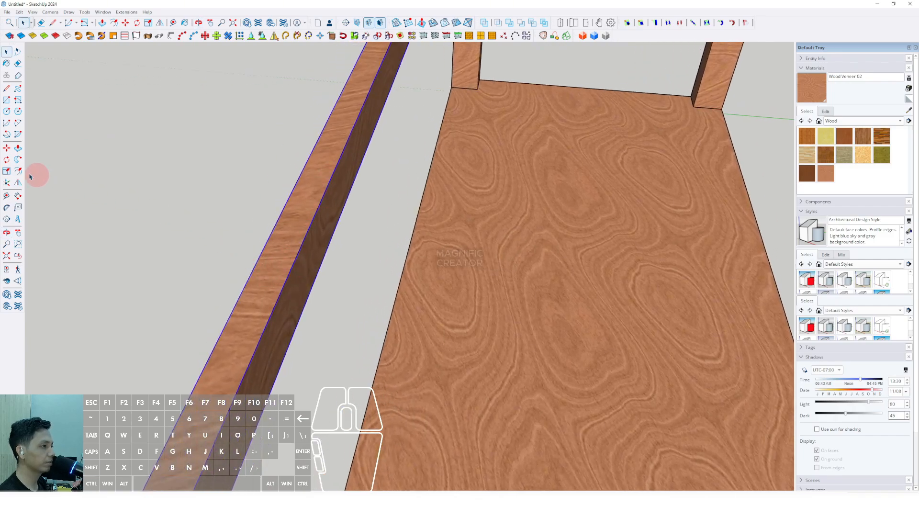
pyautogui.click(6, 149)
pyautogui.scroll(3, 286, 294)
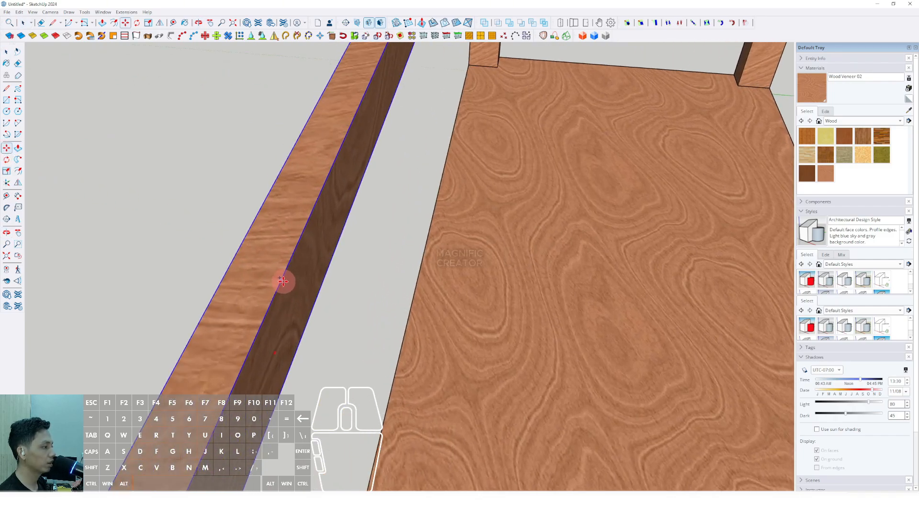
pyautogui.click(283, 273)
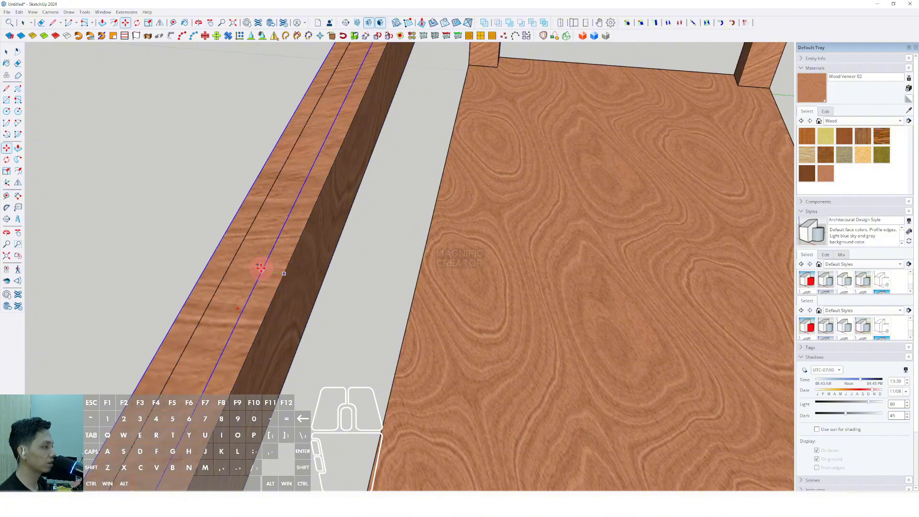
pyautogui.keyDown('shift'); pyautogui.scroll(-2, 247, 265); pyautogui.keyUp('shift')
pyautogui.keyDown('shift'); pyautogui.scroll(-5, 447, 297); pyautogui.keyUp('shift')
pyautogui.keyDown('shift'); pyautogui.moveTo(438, 297); pyautogui.dragTo(385, 282, button='middle'); pyautogui.keyUp('shift')
pyautogui.keyDown('shift'); pyautogui.scroll(3, 384, 281); pyautogui.keyUp('shift')
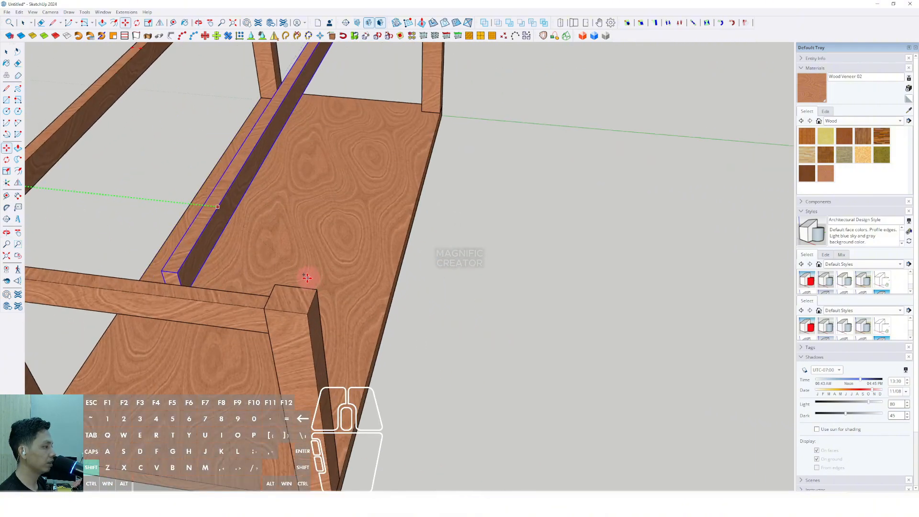
pyautogui.click(319, 292)
pyautogui.press('space')
pyautogui.scroll(-5, 320, 292)
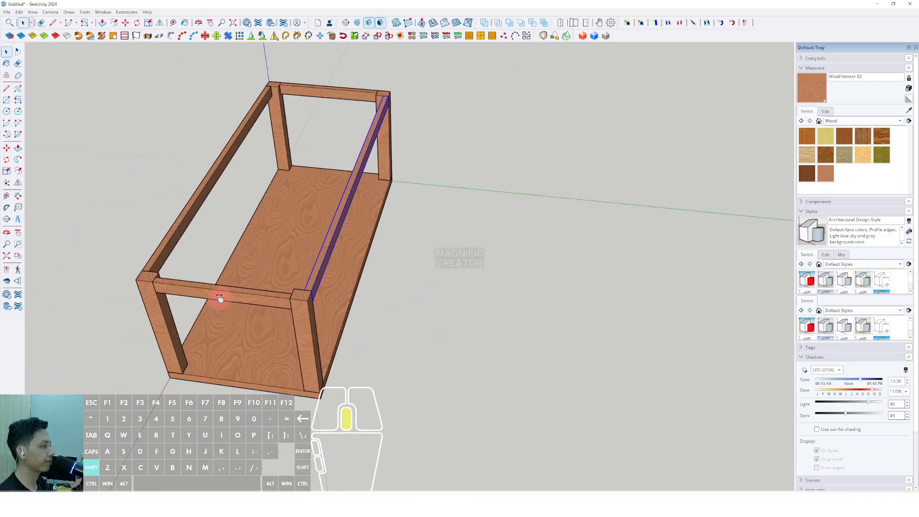
# Copy the two legs at one end of the table outward along the red axis, clear of the board
pyautogui.moveTo(219, 298); pyautogui.dragTo(469, 244, button='middle')
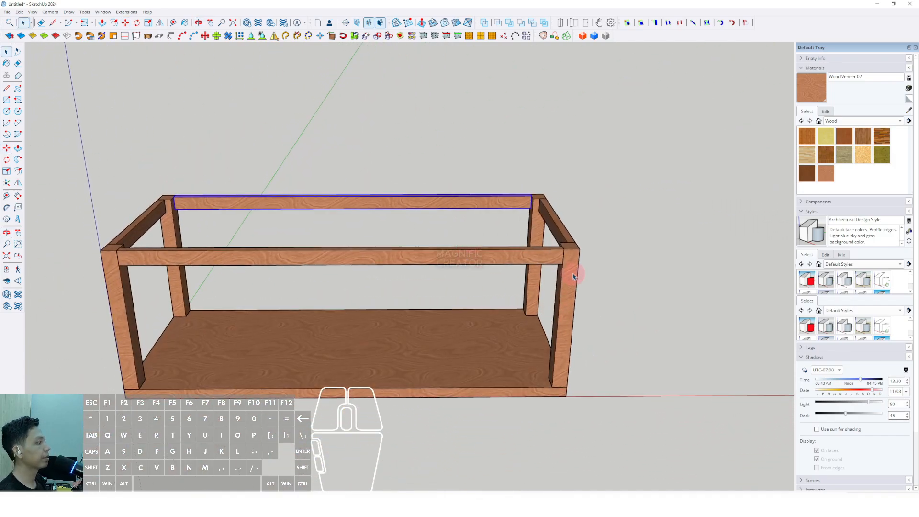
pyautogui.moveTo(574, 276); pyautogui.dragTo(429, 327, button='middle')
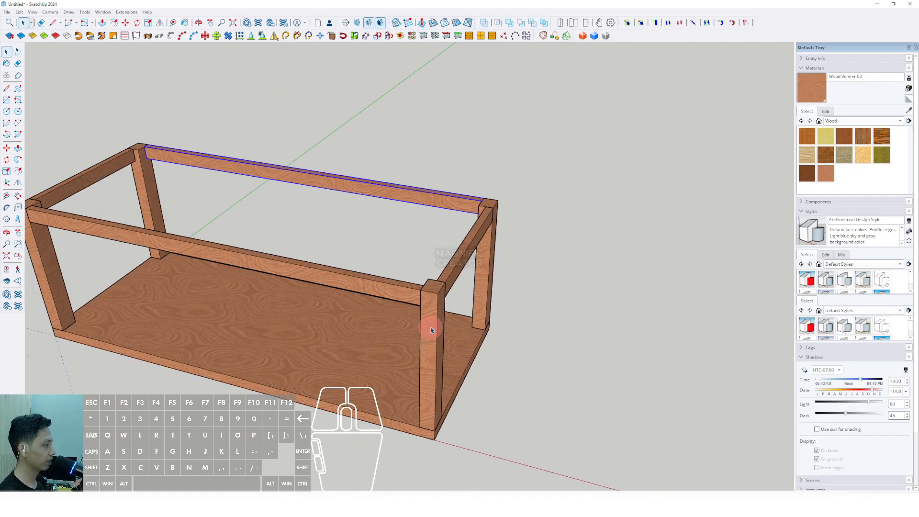
pyautogui.scroll(4, 438, 328)
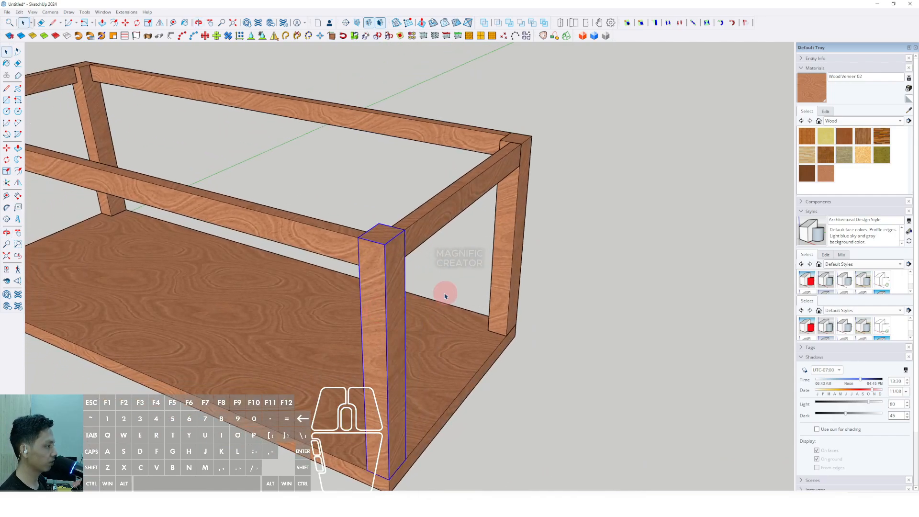
pyautogui.keyDown('shift'); pyautogui.click(514, 213); pyautogui.keyUp('shift')
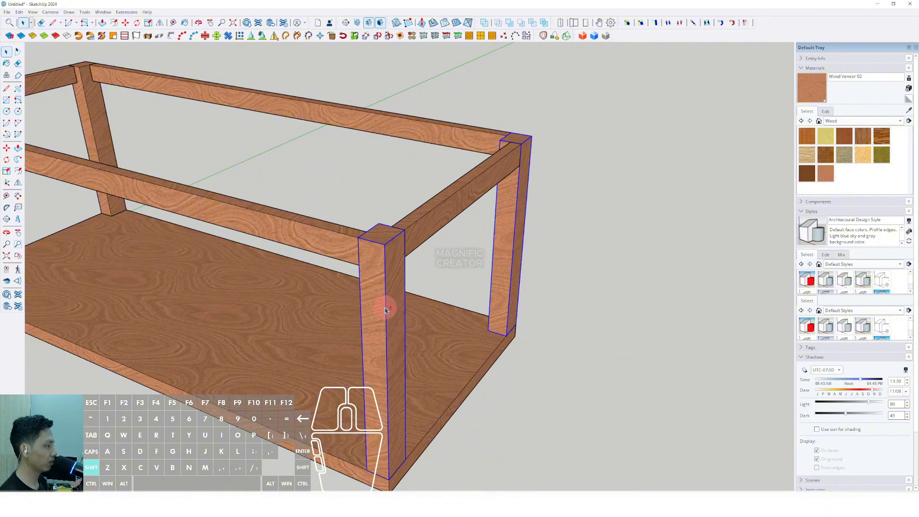
pyautogui.scroll(-4, 388, 340)
pyautogui.moveTo(388, 340); pyautogui.dragTo(428, 324, button='middle')
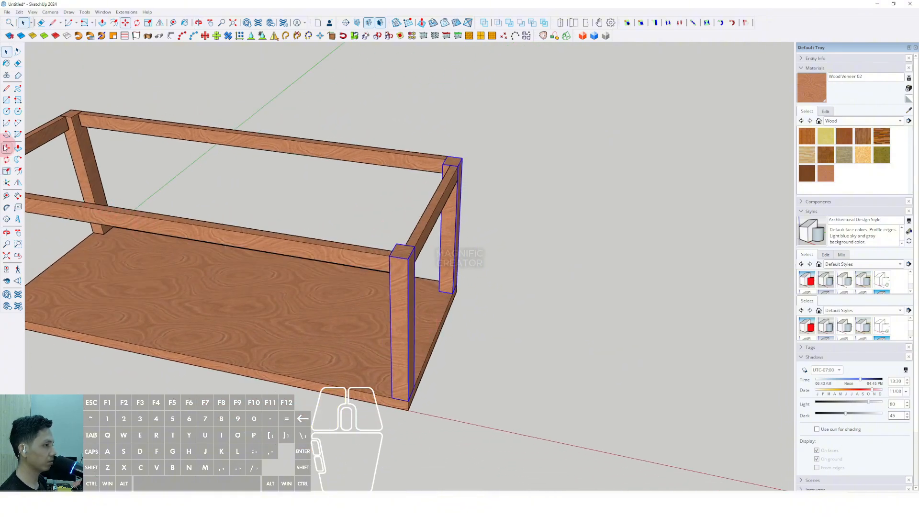
pyautogui.scroll(3, 402, 277)
pyautogui.scroll(-1, 410, 263)
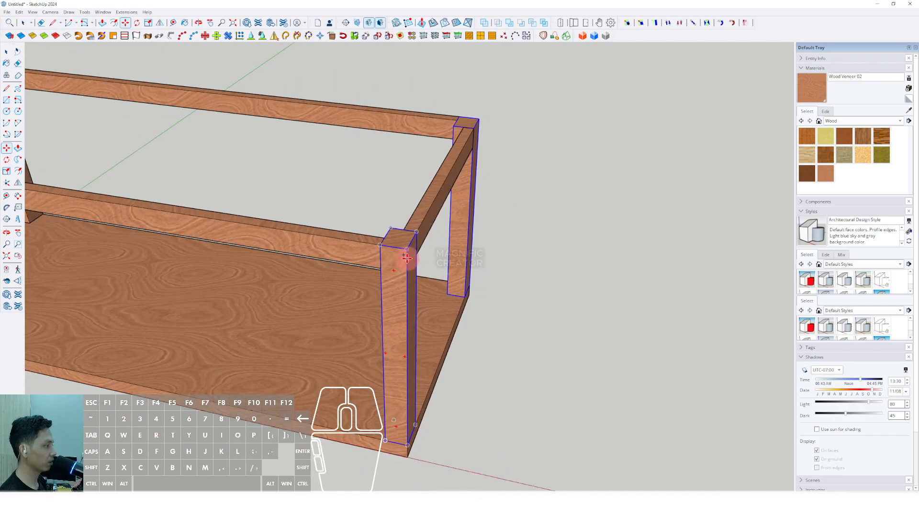
pyautogui.scroll(2, 408, 249)
pyautogui.click(404, 248)
pyautogui.scroll(-6, 405, 248)
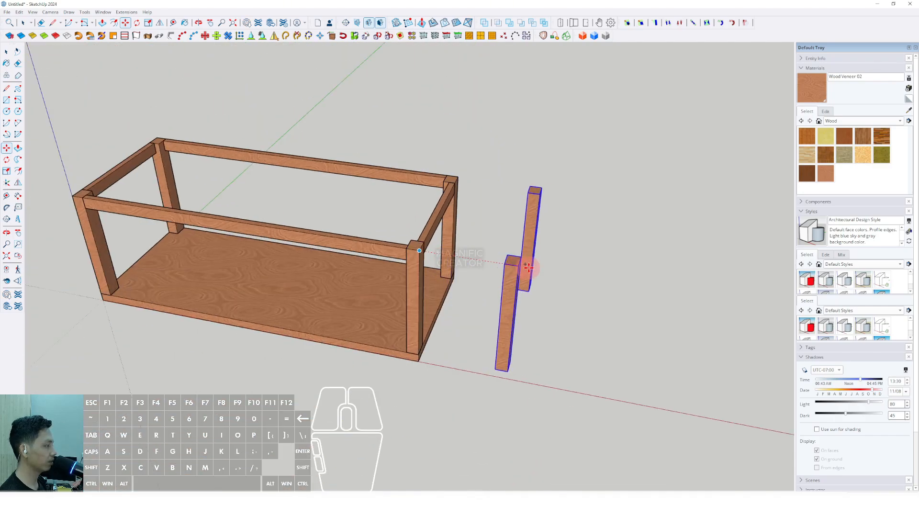
pyautogui.scroll(2, 539, 270)
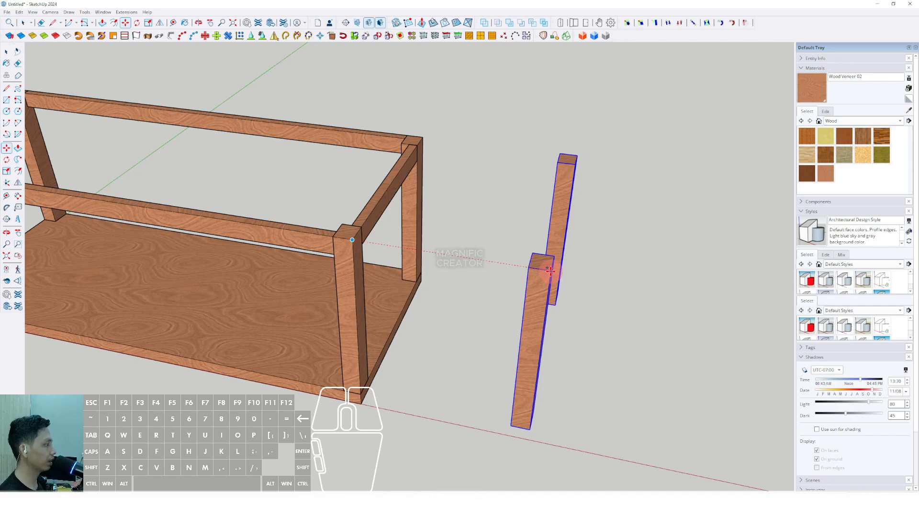
pyautogui.press('space')
# Copy the end rail outward along the red axis so it sits between the two copied legs, flush with their inner corners
pyautogui.moveTo(550, 272); pyautogui.dragTo(349, 275, button='middle')
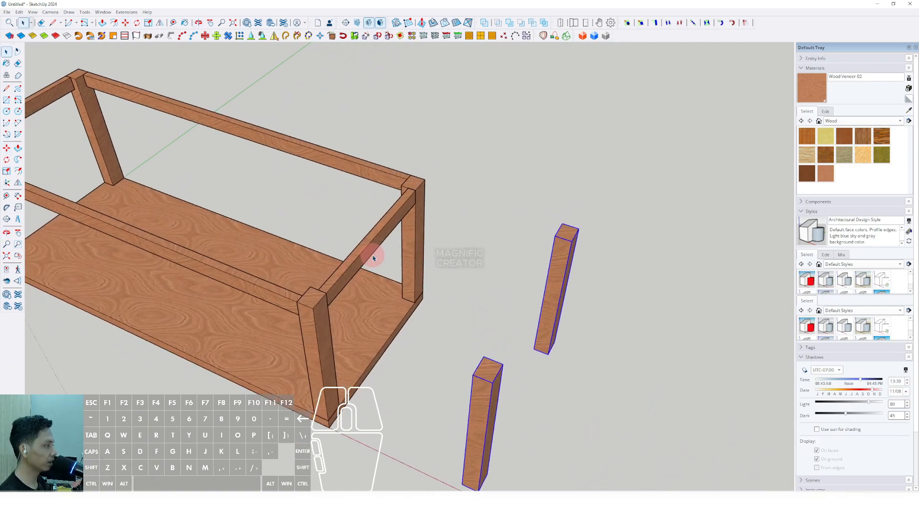
pyautogui.scroll(3, 373, 258)
pyautogui.click(393, 219)
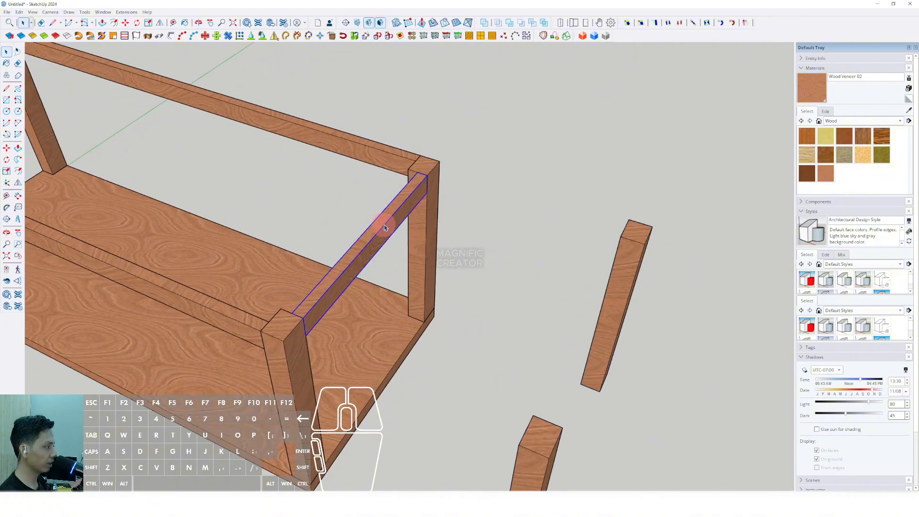
pyautogui.scroll(2, 390, 220)
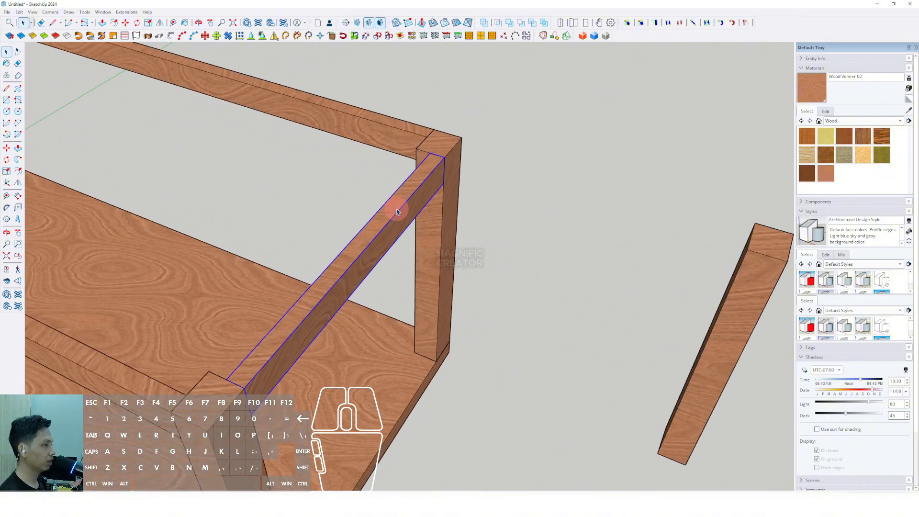
pyautogui.click(6, 148)
pyautogui.scroll(3, 443, 158)
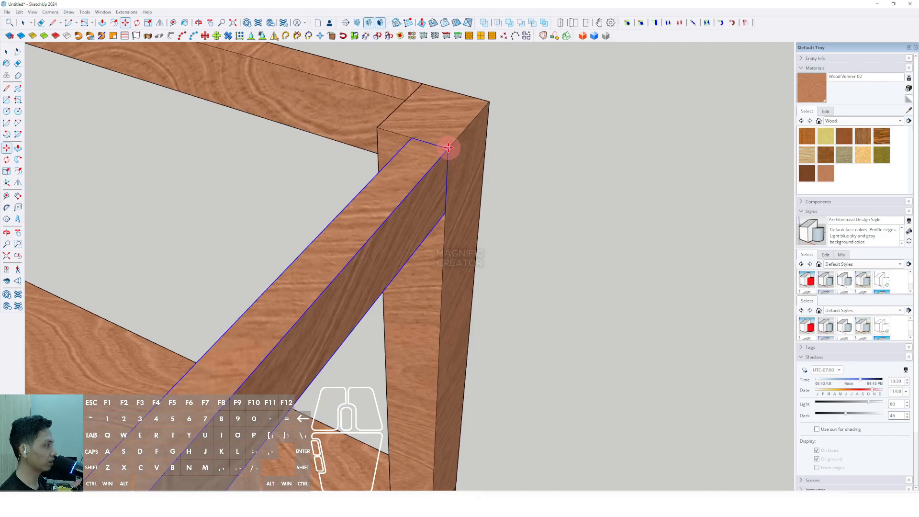
pyautogui.click(448, 147)
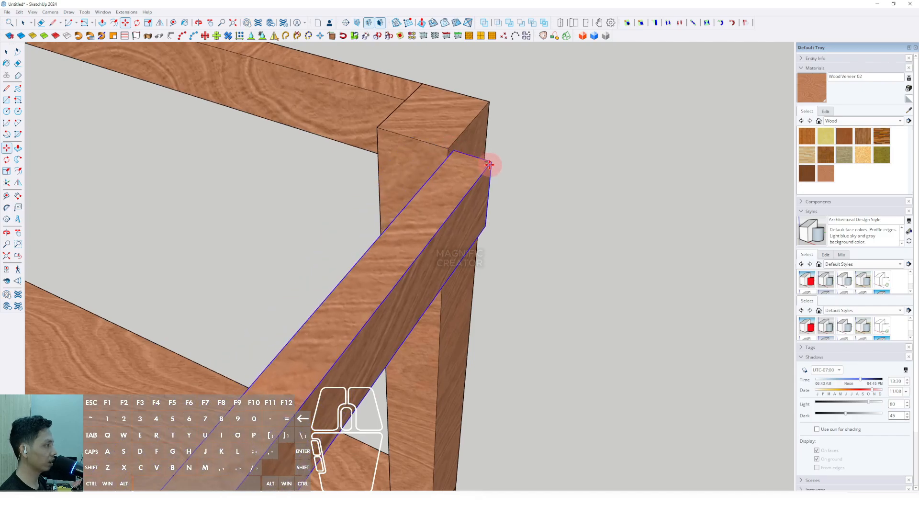
pyautogui.scroll(-5, 503, 167)
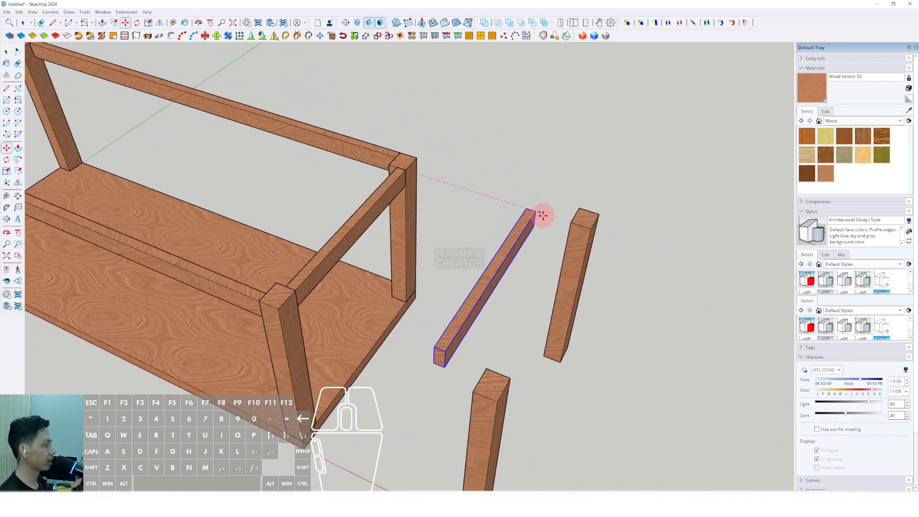
pyautogui.press('shift')
pyautogui.scroll(5, 592, 229)
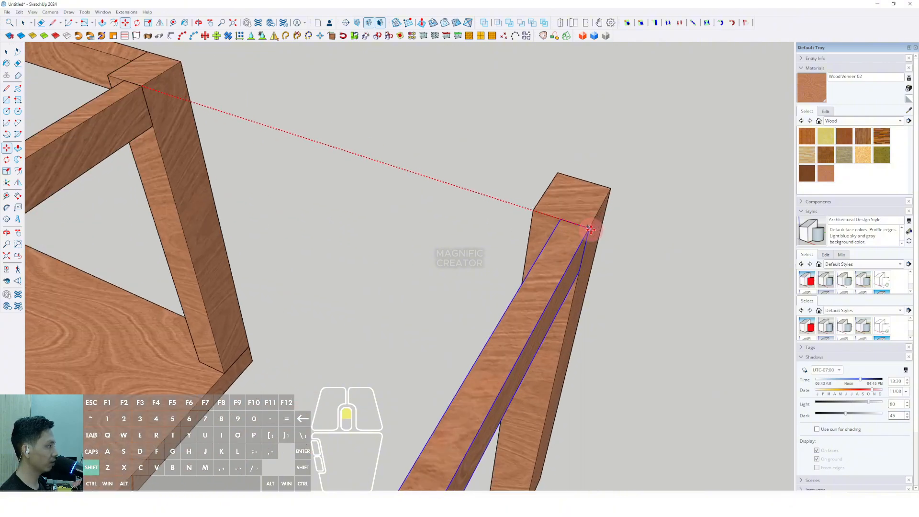
pyautogui.scroll(-6, 587, 230)
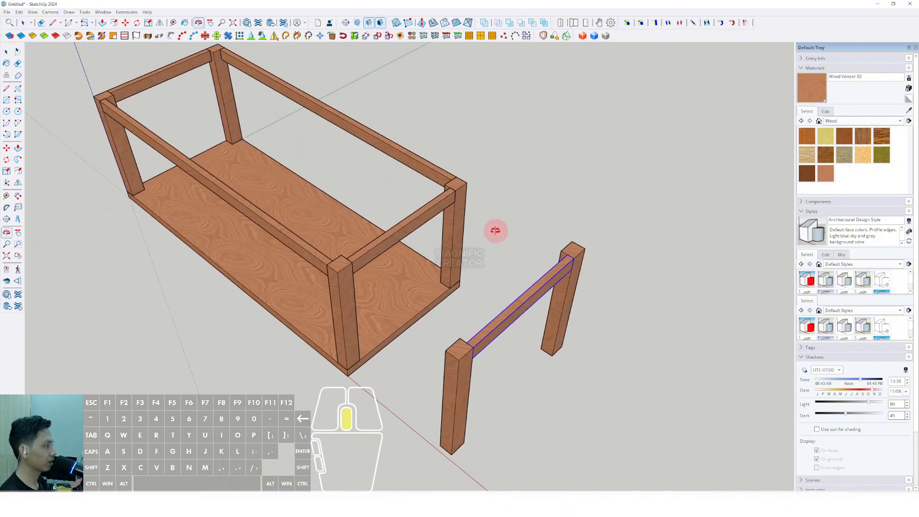
# Copy the long front rail along the red axis so its near end butts against the outer face of the table's corner leg
pyautogui.scroll(3, 451, 226)
pyautogui.scroll(2, 334, 264)
pyautogui.moveTo(340, 266); pyautogui.dragTo(411, 239, button='middle')
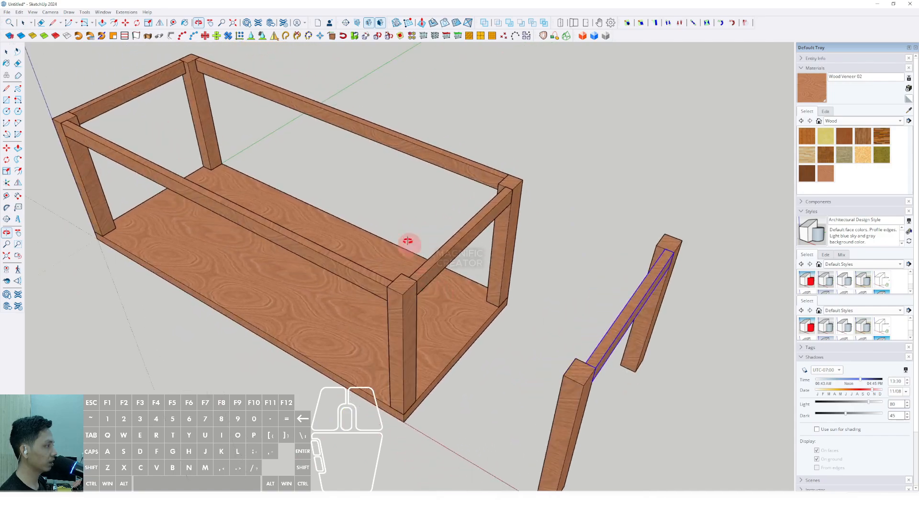
pyautogui.moveTo(180, 194); pyautogui.dragTo(232, 200, button='middle')
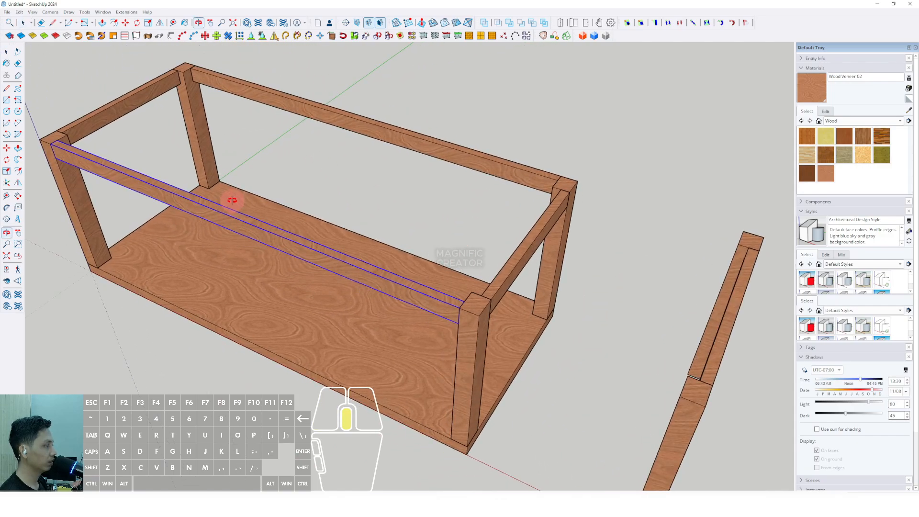
pyautogui.scroll(4, 81, 157)
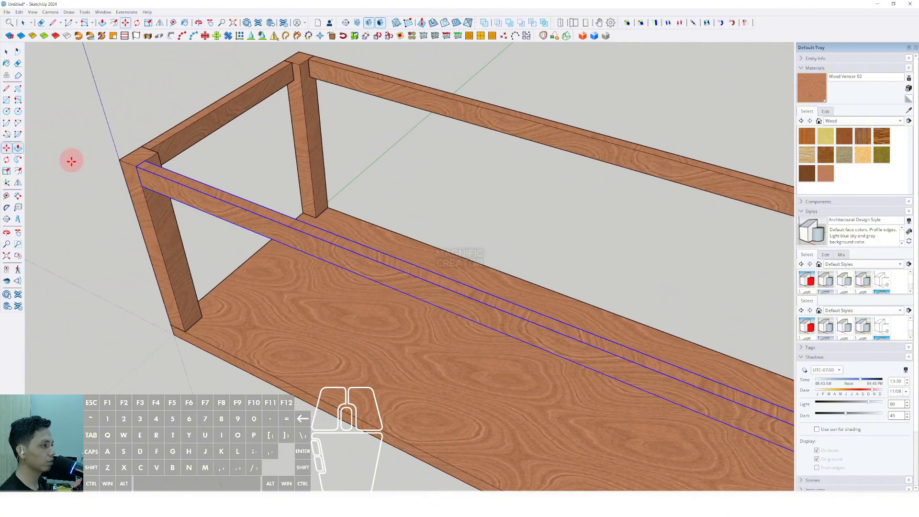
pyautogui.scroll(3, 129, 165)
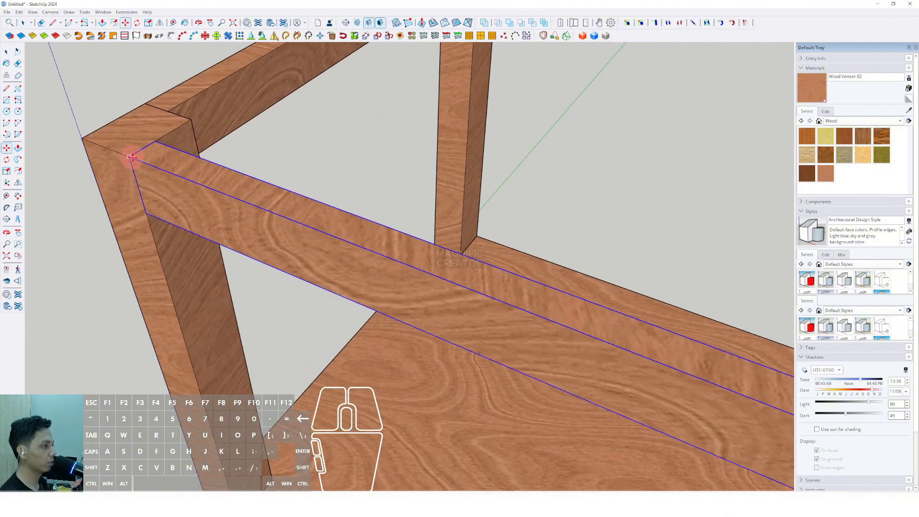
pyautogui.scroll(-6, 131, 157)
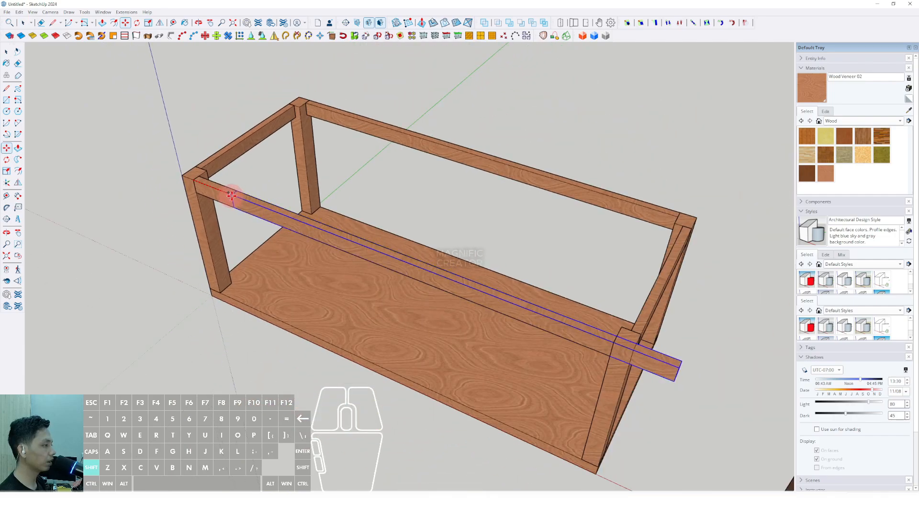
pyautogui.scroll(-2, 231, 195)
pyautogui.keyDown('shift'); pyautogui.moveTo(256, 203); pyautogui.dragTo(170, 176, button='middle'); pyautogui.keyUp('shift')
pyautogui.scroll(2, 403, 268)
pyautogui.scroll(3, 402, 265)
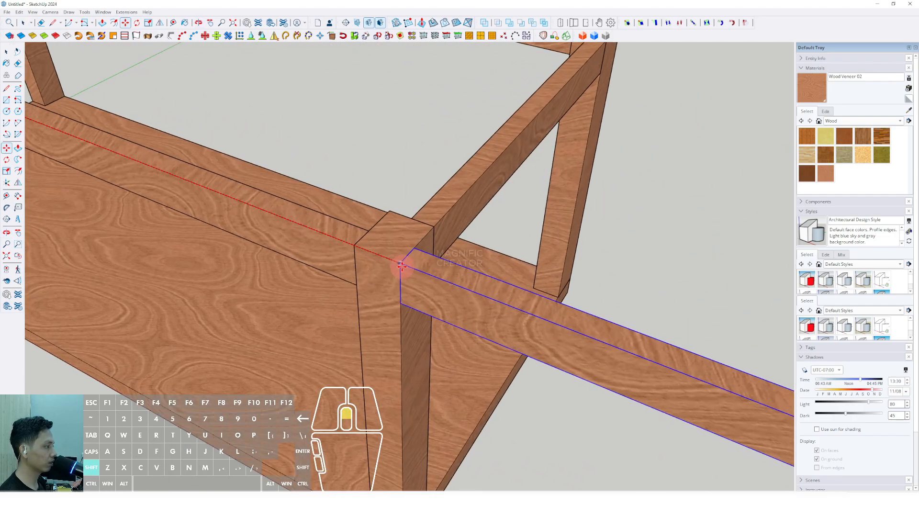
pyautogui.press('space')
pyautogui.scroll(-1, 405, 268)
pyautogui.scroll(-3, 407, 269)
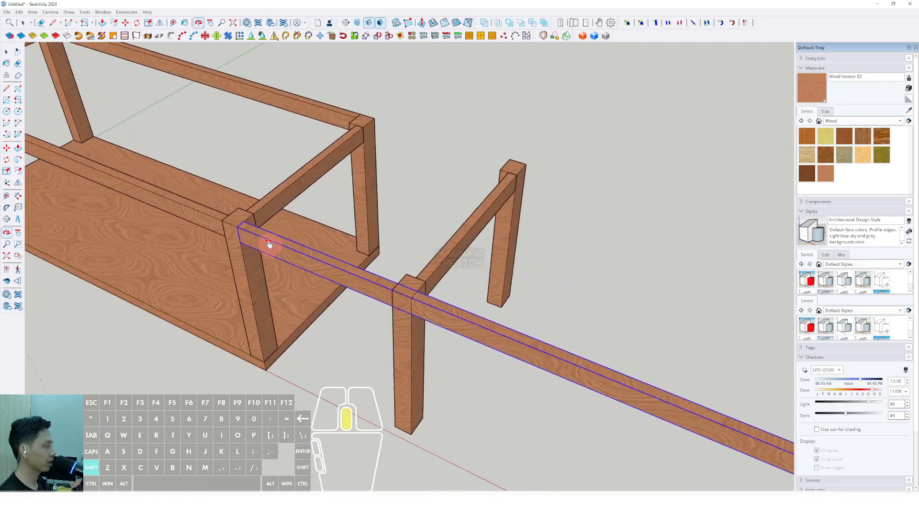
# Make the copied long rail a unique component and open it for editing
pyautogui.moveTo(267, 242); pyautogui.dragTo(321, 256, button='middle')
pyautogui.rightClick(433, 264)
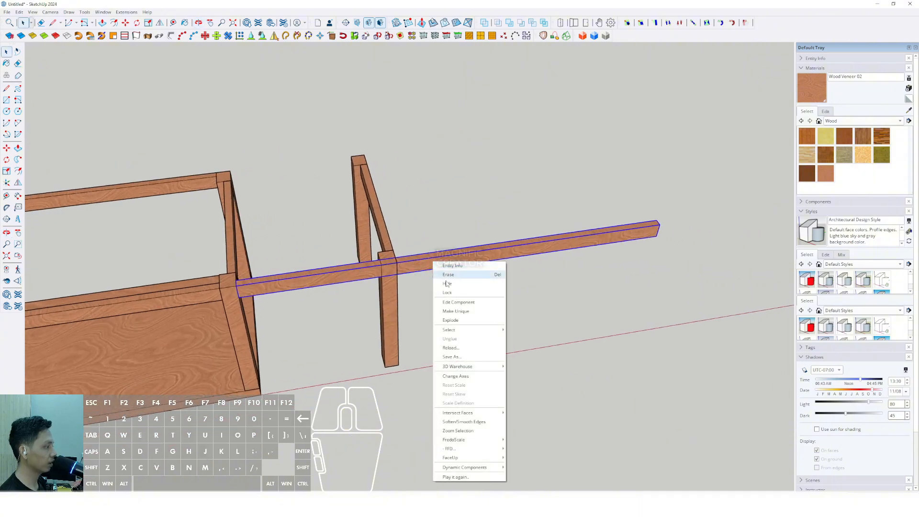
pyautogui.click(498, 312)
pyautogui.scroll(-1, 512, 249)
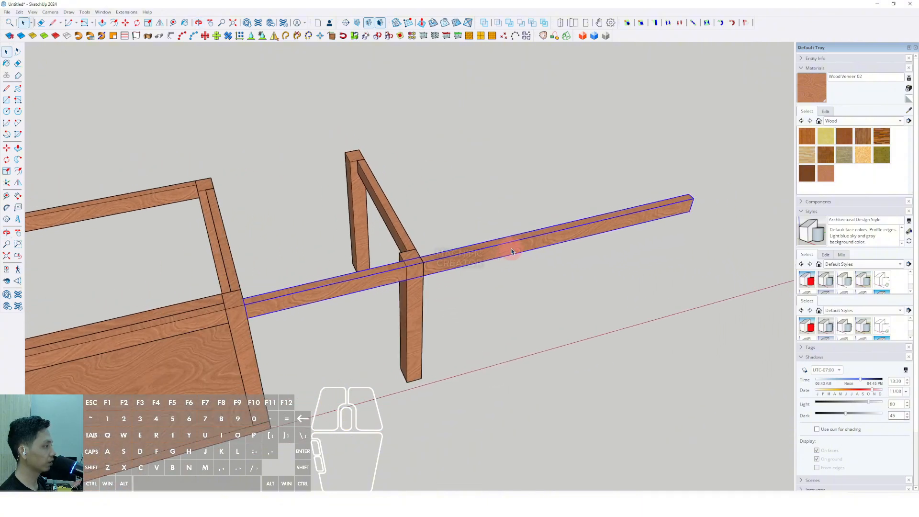
pyautogui.tripleClick(512, 251)
pyautogui.moveTo(668, 211); pyautogui.dragTo(215, 199, button='middle')
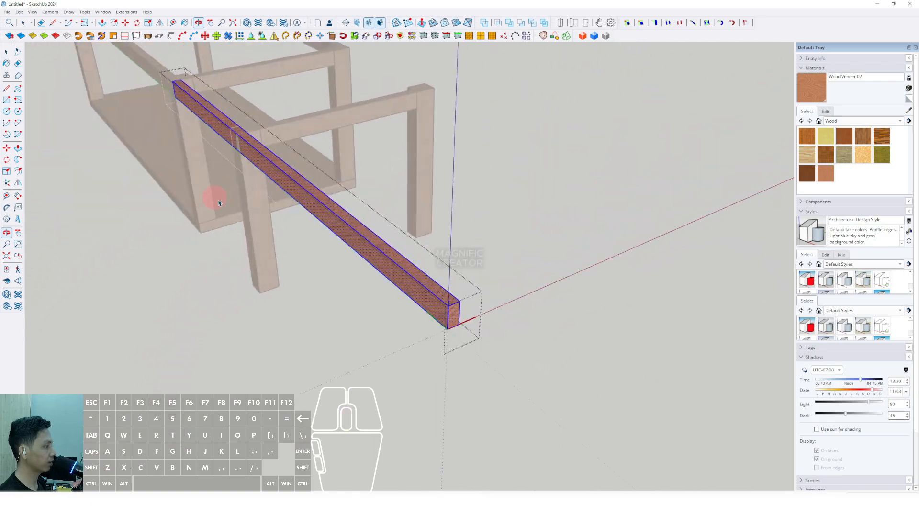
# Push/Pull the far end face of the copied rail back to the detached leg, shortening only that component
pyautogui.scroll(6, 459, 301)
pyautogui.click(459, 301)
pyautogui.scroll(2, 464, 309)
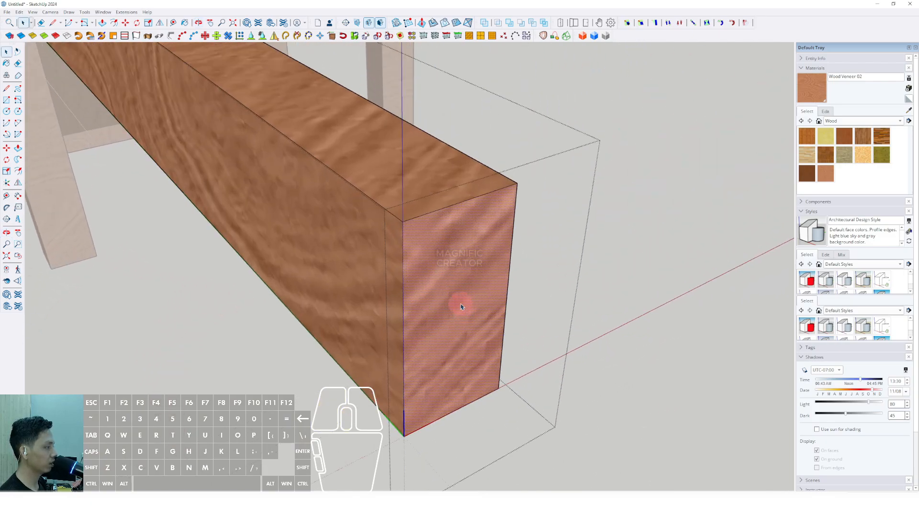
pyautogui.scroll(1, 460, 306)
pyautogui.moveTo(460, 306); pyautogui.dragTo(440, 288, button='middle')
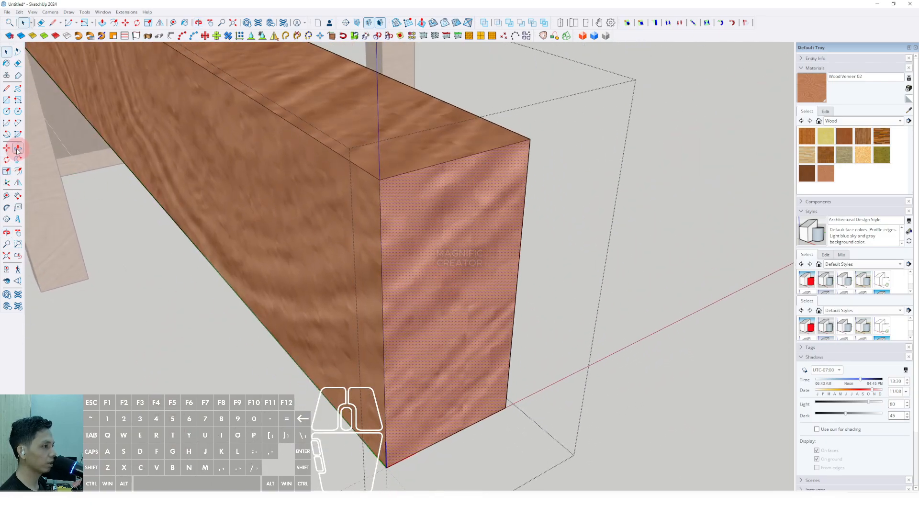
pyautogui.scroll(-2, 433, 261)
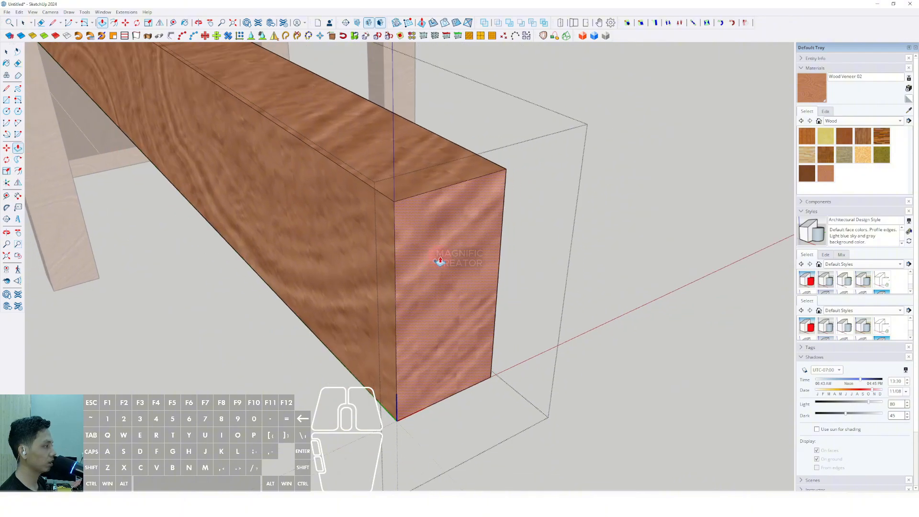
pyautogui.click(458, 235)
pyautogui.scroll(-6, 325, 175)
pyautogui.keyDown('shift'); pyautogui.moveTo(264, 141); pyautogui.dragTo(597, 285, button='middle'); pyautogui.keyUp('shift')
pyautogui.scroll(-3, 277, 246)
pyautogui.scroll(5, 310, 174)
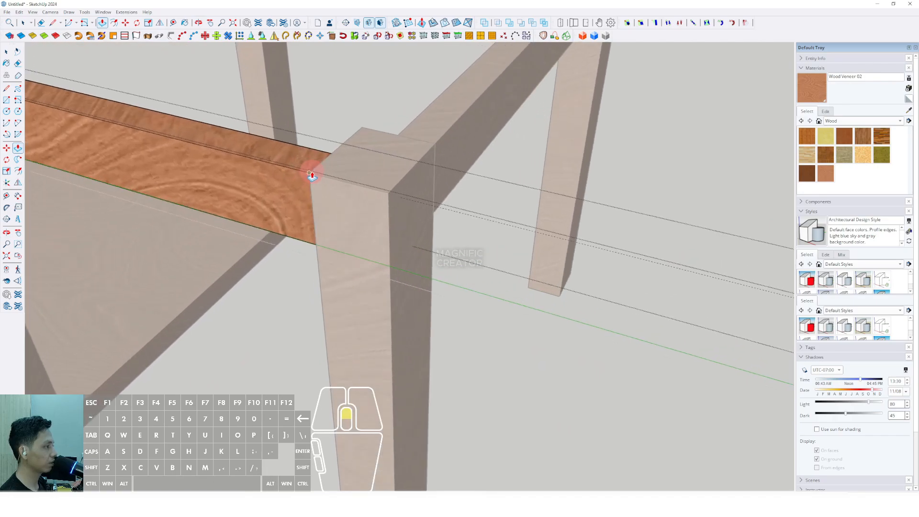
pyautogui.scroll(1, 311, 176)
pyautogui.scroll(-4, 311, 175)
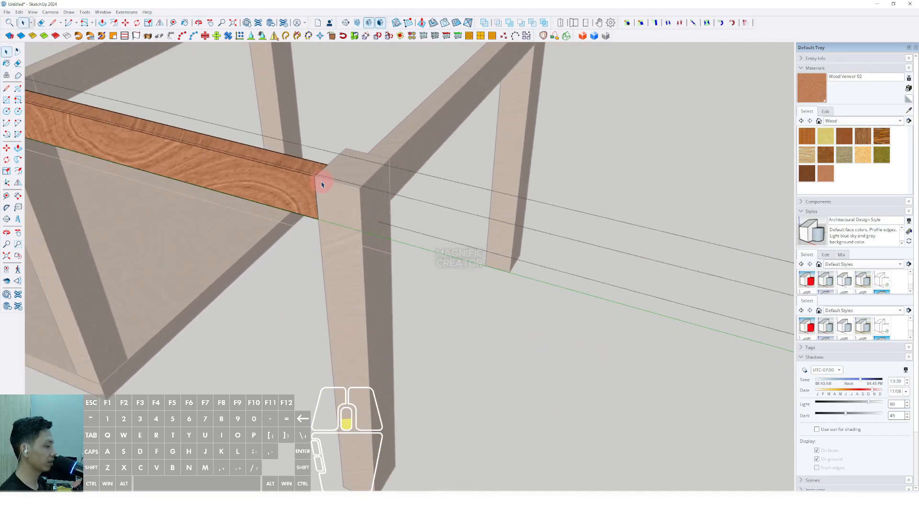
# Copy the shortened rail along the green axis to the opposite side, spanning between the back table leg and the back detached leg
pyautogui.moveTo(360, 199); pyautogui.dragTo(257, 267, button='middle')
pyautogui.scroll(5, 353, 194)
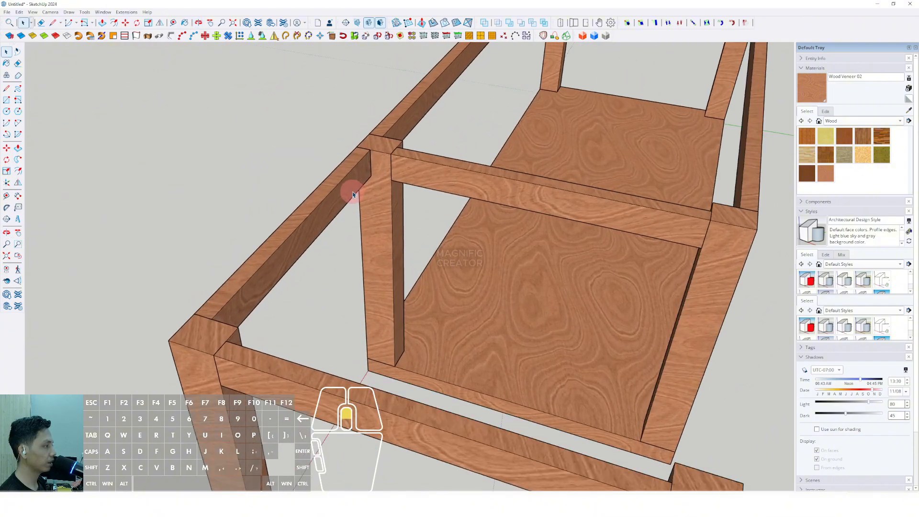
pyautogui.scroll(2, 317, 209)
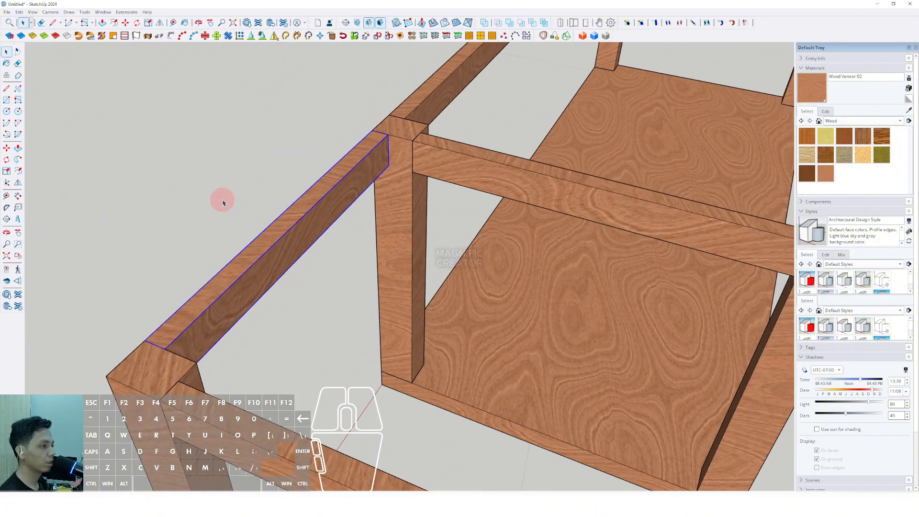
pyautogui.scroll(3, 378, 143)
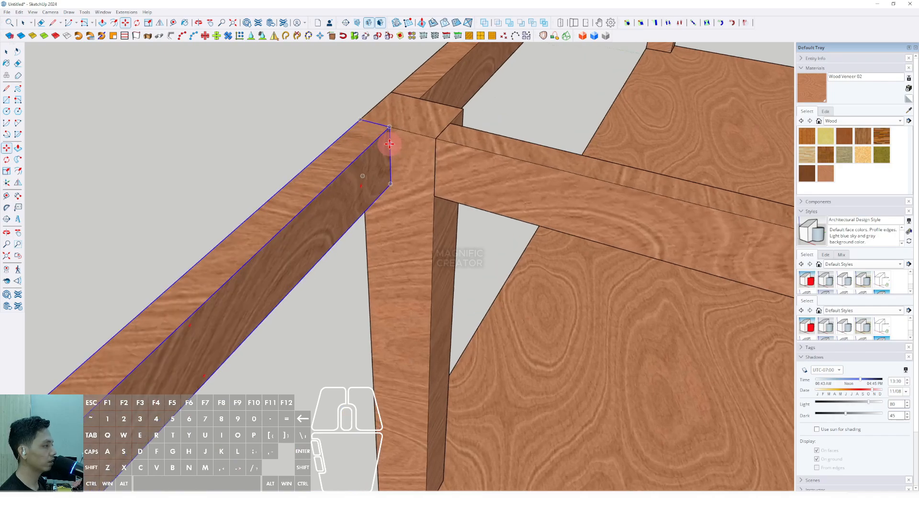
pyautogui.scroll(2, 388, 149)
pyautogui.click(391, 118)
pyautogui.scroll(-10, 391, 118)
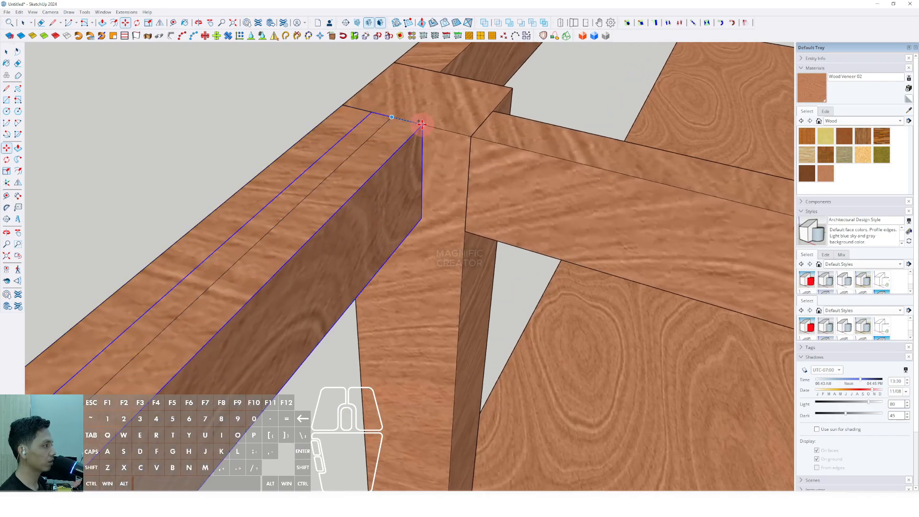
pyautogui.scroll(2, 487, 195)
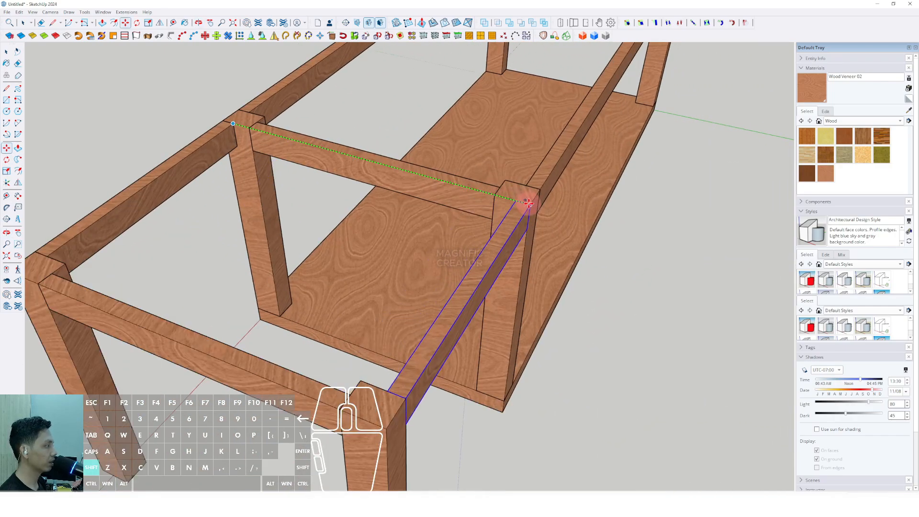
pyautogui.click(529, 204)
pyautogui.scroll(-5, 384, 219)
pyautogui.moveTo(384, 220); pyautogui.dragTo(476, 312, button='middle')
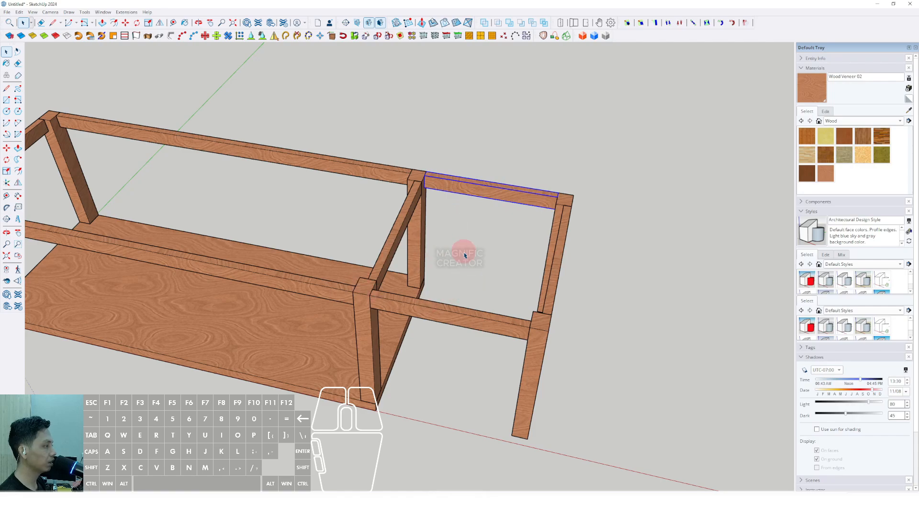
# Move the extension's two long-side rails and its end rail together straight down, below the tops of the legs
pyautogui.keyDown('shift'); pyautogui.moveTo(387, 266); pyautogui.dragTo(434, 279, button='middle'); pyautogui.keyUp('shift')
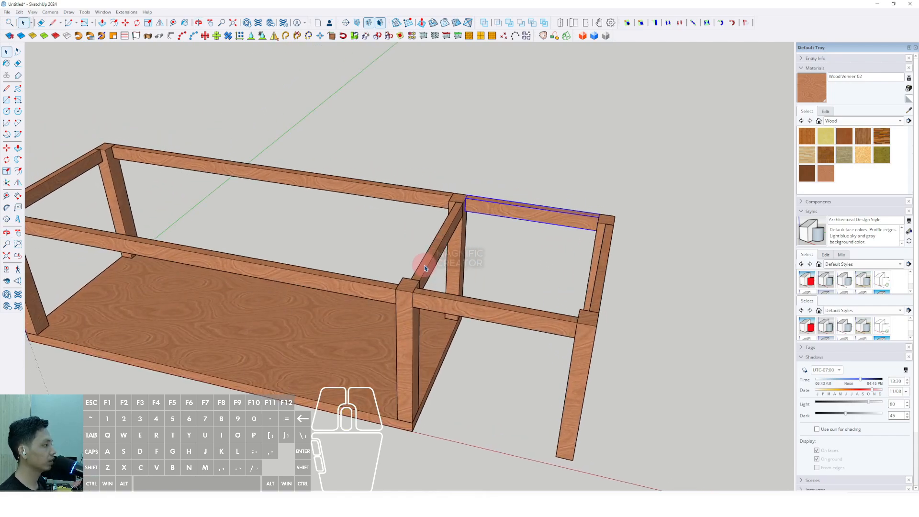
pyautogui.moveTo(425, 268); pyautogui.dragTo(438, 253, button='middle')
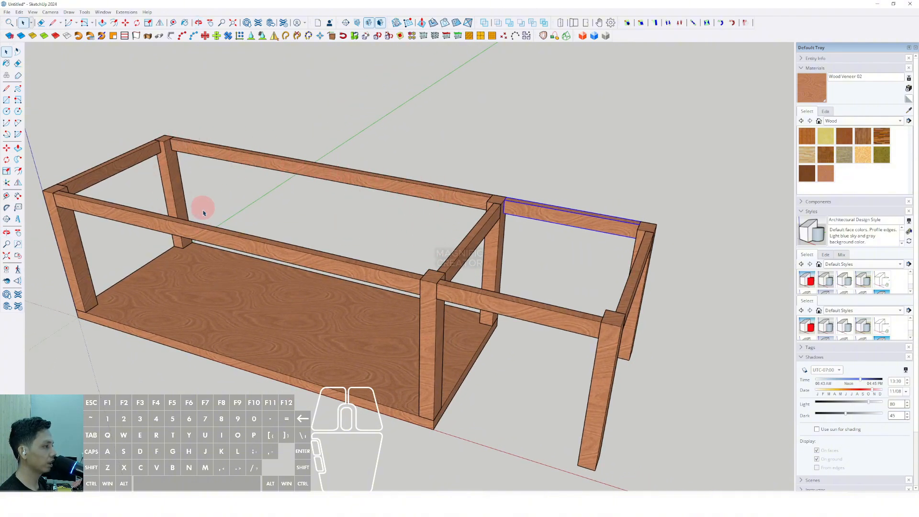
pyautogui.moveTo(438, 278)
pyautogui.mouseDown(button='middle')
pyautogui.moveTo(372, 224)
pyautogui.moveTo(391, 257)
pyautogui.moveTo(380, 220)
pyautogui.moveTo(349, 225)
pyautogui.moveTo(352, 262)
pyautogui.moveTo(330, 285)
pyautogui.moveTo(400, 314)
pyautogui.moveTo(334, 286)
pyautogui.moveTo(365, 287)
pyautogui.moveTo(364, 205)
pyautogui.moveTo(381, 250)
pyautogui.moveTo(324, 154)
pyautogui.mouseUp(button='middle')
pyautogui.scroll(3, 376, 261)
pyautogui.scroll(3, 386, 303)
pyautogui.moveTo(440, 280); pyautogui.dragTo(446, 257, button='middle')
pyautogui.keyDown('shift'); pyautogui.click(458, 251); pyautogui.keyUp('shift')
pyautogui.keyDown('shift'); pyautogui.click(624, 242); pyautogui.keyUp('shift')
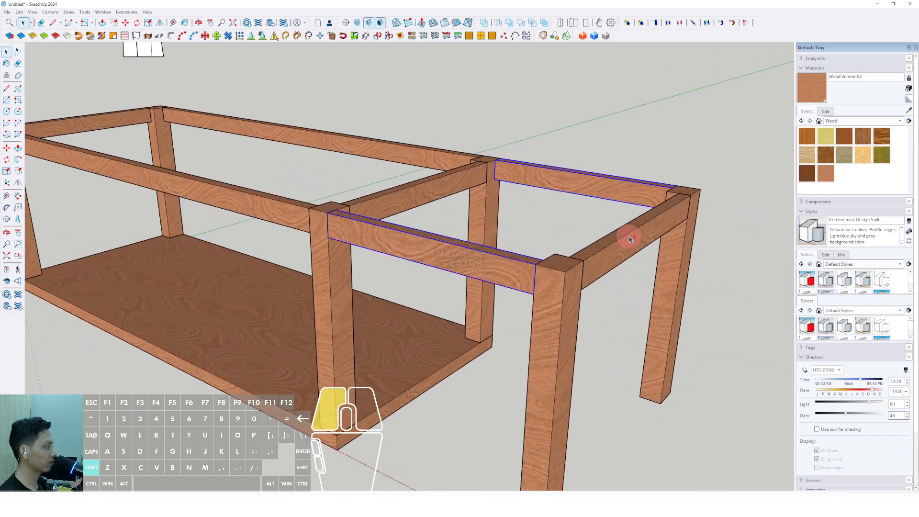
pyautogui.scroll(2, 652, 235)
pyautogui.moveTo(531, 288); pyautogui.dragTo(627, 235, button='middle')
pyautogui.scroll(3, 330, 215)
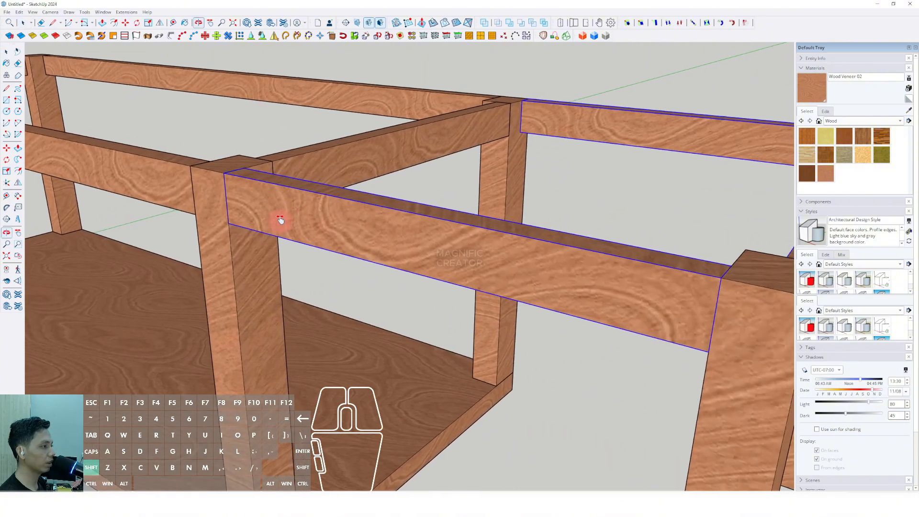
pyautogui.scroll(1, 227, 181)
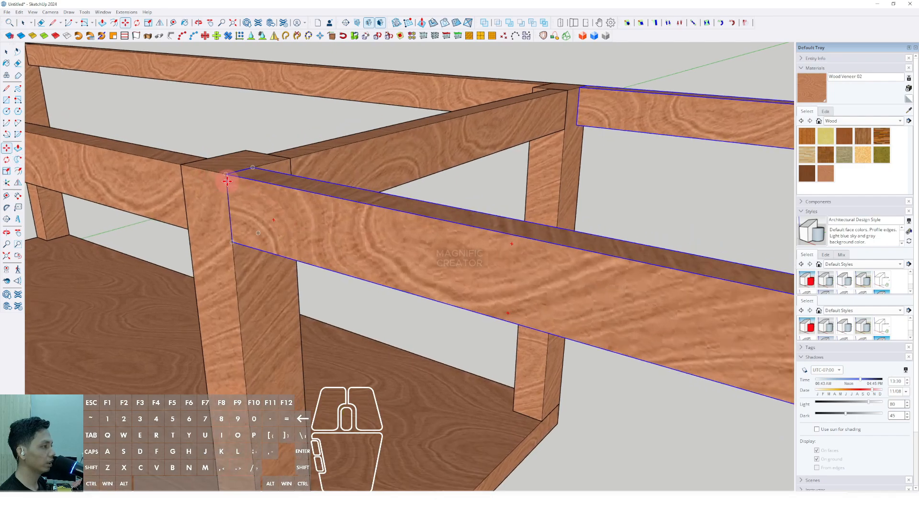
pyautogui.click(227, 175)
pyautogui.scroll(-4, 232, 191)
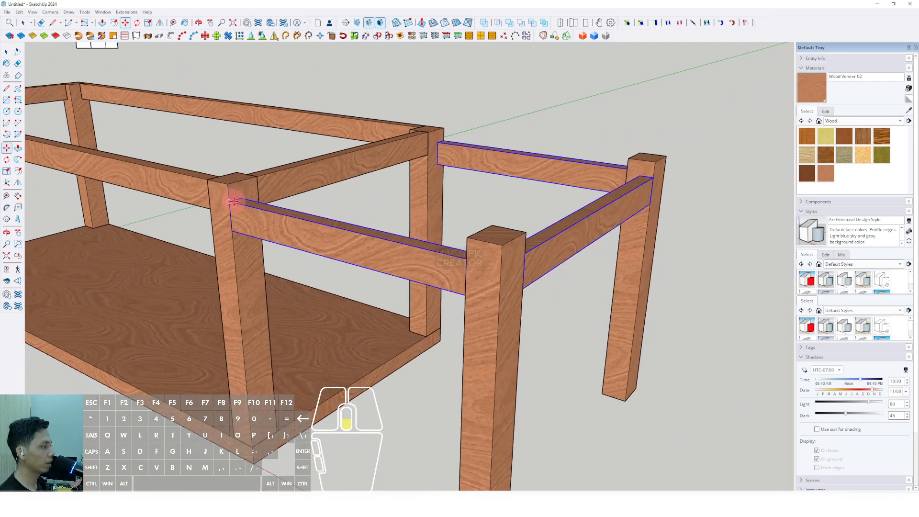
pyautogui.keyDown('shift'); pyautogui.moveTo(232, 216); pyautogui.dragTo(230, 192, button='middle'); pyautogui.keyUp('shift')
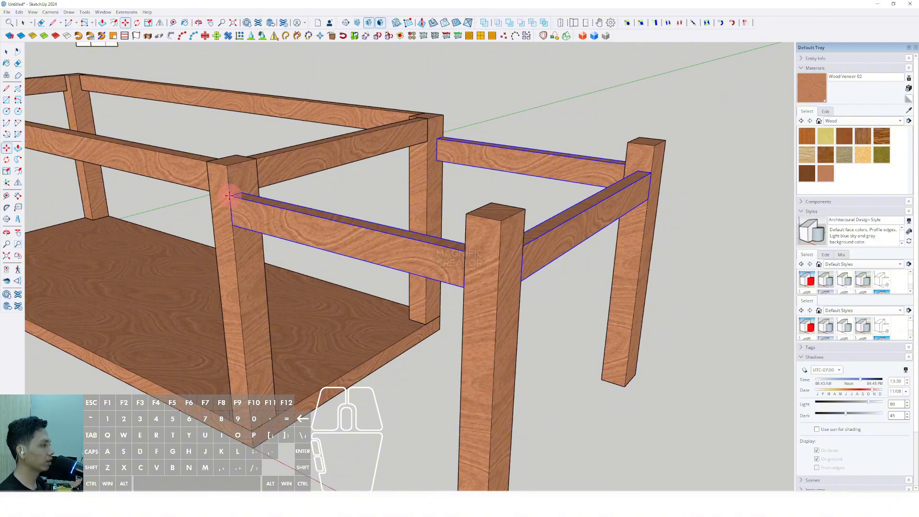
pyautogui.press('space')
# Make the two extension legs a unique component, open it for editing and select the front leg's top face
pyautogui.scroll(-1, 485, 242)
pyautogui.moveTo(486, 243); pyautogui.dragTo(321, 291, button='middle')
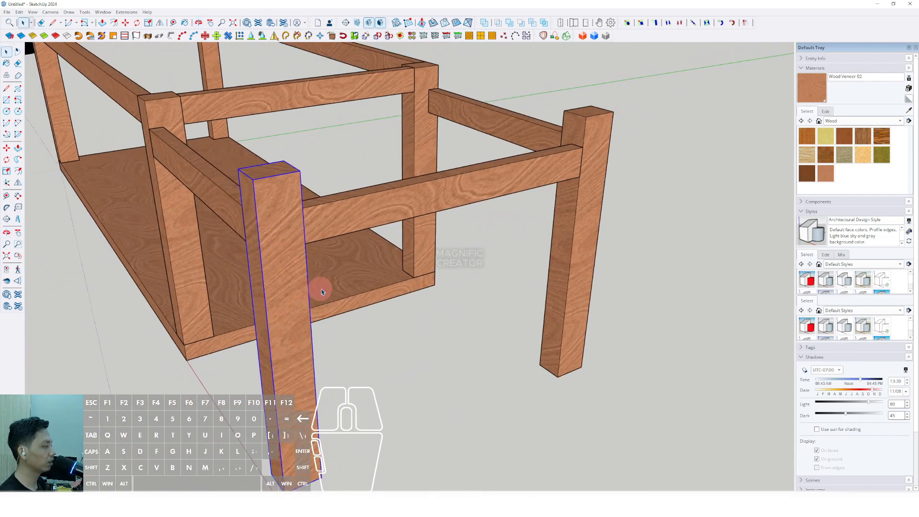
pyautogui.rightClick(586, 201)
pyautogui.click(612, 288)
pyautogui.scroll(2, 288, 222)
pyautogui.moveTo(287, 220); pyautogui.dragTo(427, 242, button='middle')
pyautogui.doubleClick(424, 216)
pyautogui.click(427, 207)
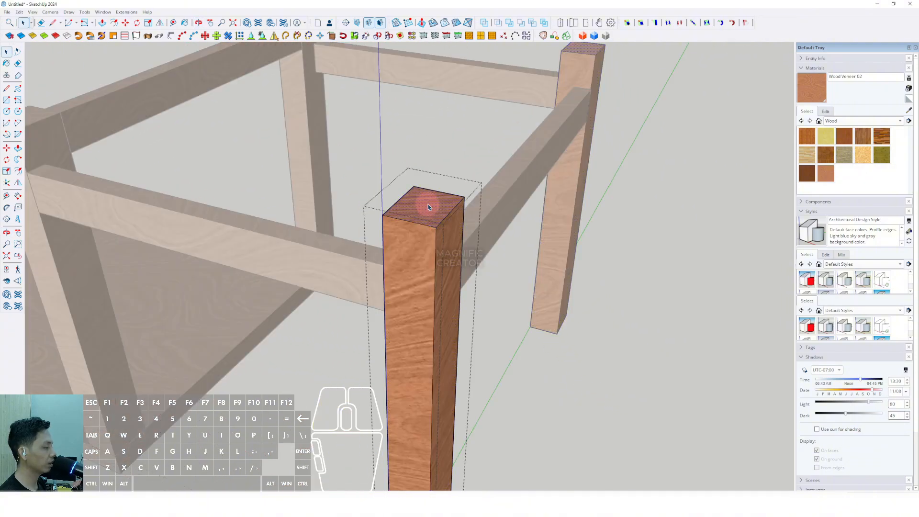
# Push/Pull the extension leg's top face down flush with the lowered rails' top surface and finish editing the component
pyautogui.scroll(5, 421, 206)
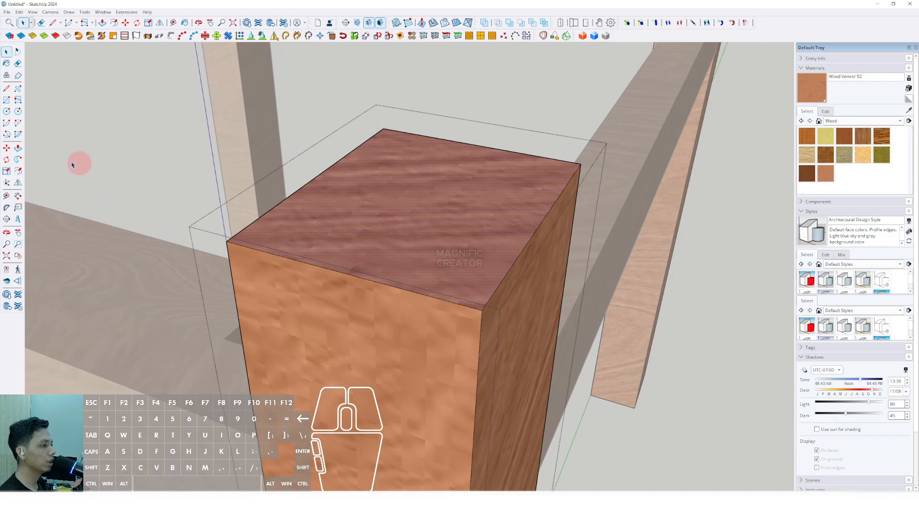
pyautogui.click(17, 148)
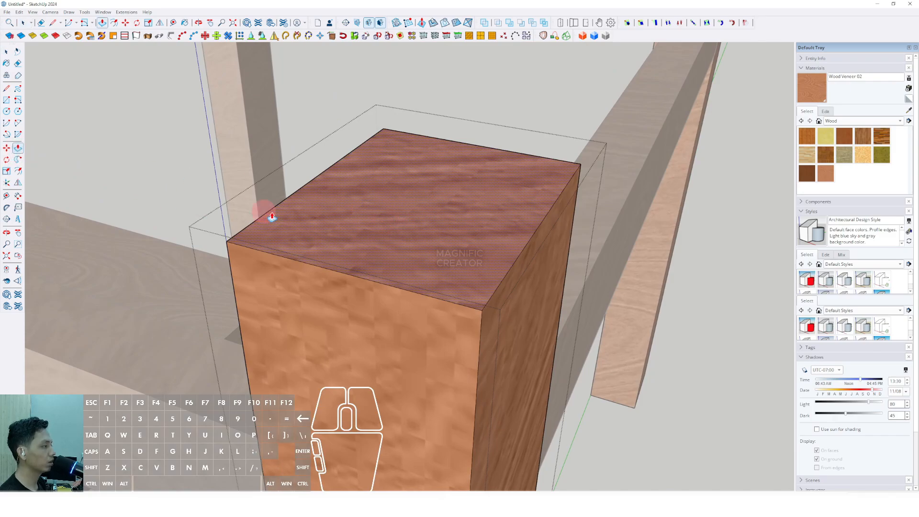
pyautogui.scroll(2, 422, 187)
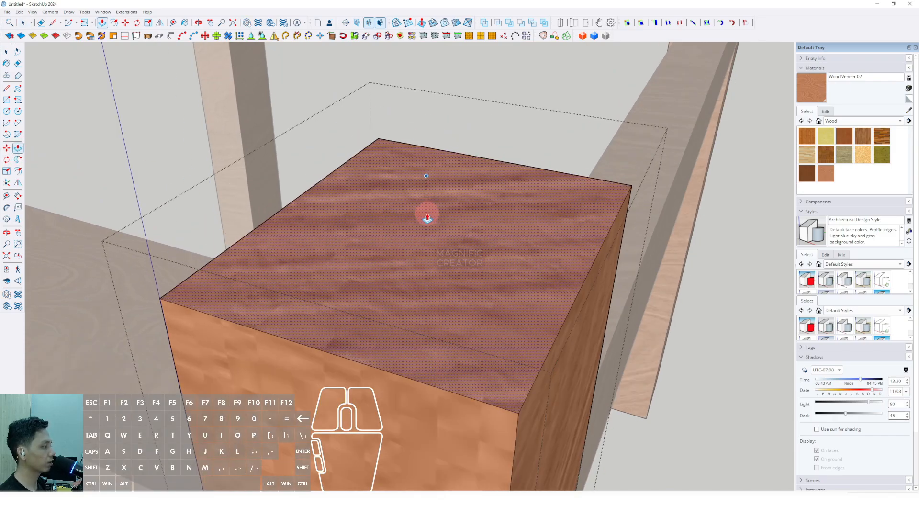
pyautogui.scroll(-6, 427, 218)
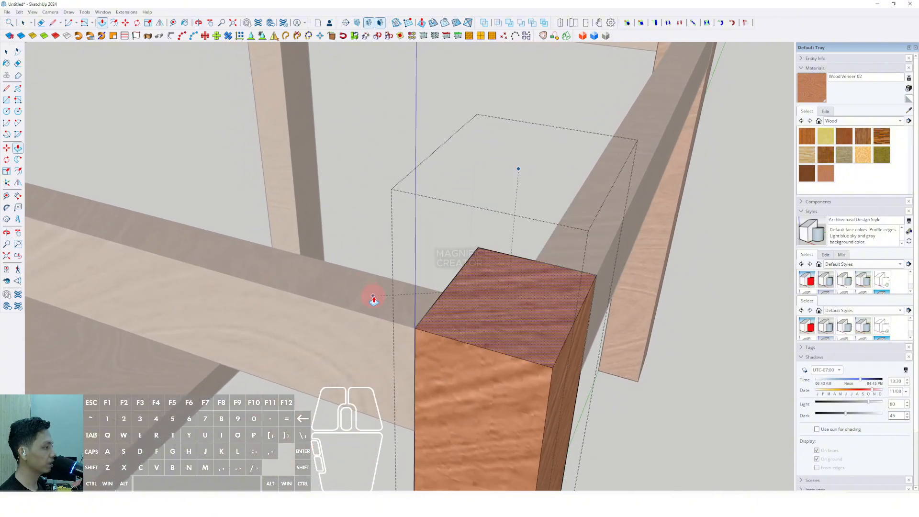
pyautogui.scroll(3, 374, 300)
pyautogui.click(364, 277)
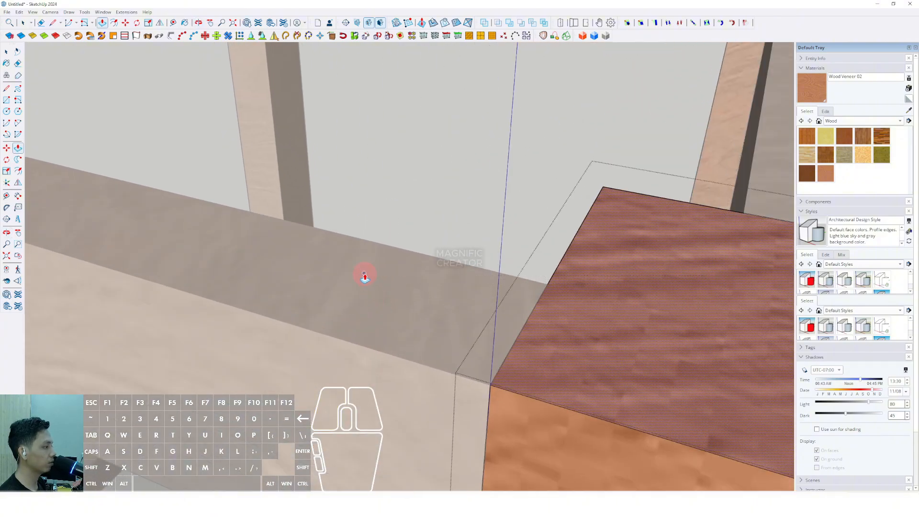
pyautogui.press('space')
pyautogui.scroll(-7, 359, 268)
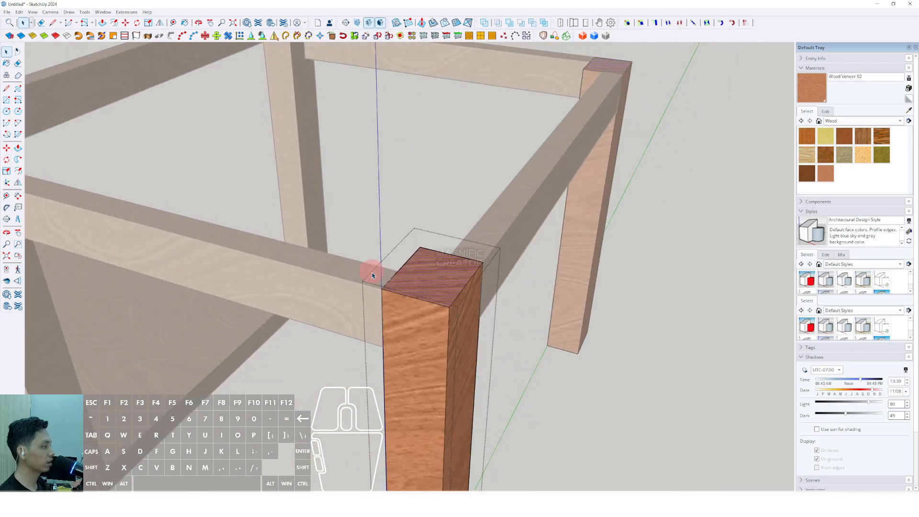
pyautogui.click(701, 207)
# Copy the table's short end rail along the red axis to the middle of the long back rail
pyautogui.scroll(-5, 509, 268)
pyautogui.moveTo(415, 258)
pyautogui.keyDown('shift'); pyautogui.mouseDown(button='middle')
pyautogui.moveTo(403, 264)
pyautogui.moveTo(513, 211)
pyautogui.moveTo(335, 259)
pyautogui.moveTo(424, 282)
pyautogui.mouseUp(button='middle'); pyautogui.keyUp('shift')
pyautogui.moveTo(299, 275)
pyautogui.mouseDown(button='middle')
pyautogui.moveTo(464, 316)
pyautogui.moveTo(457, 353)
pyautogui.mouseUp(button='middle')
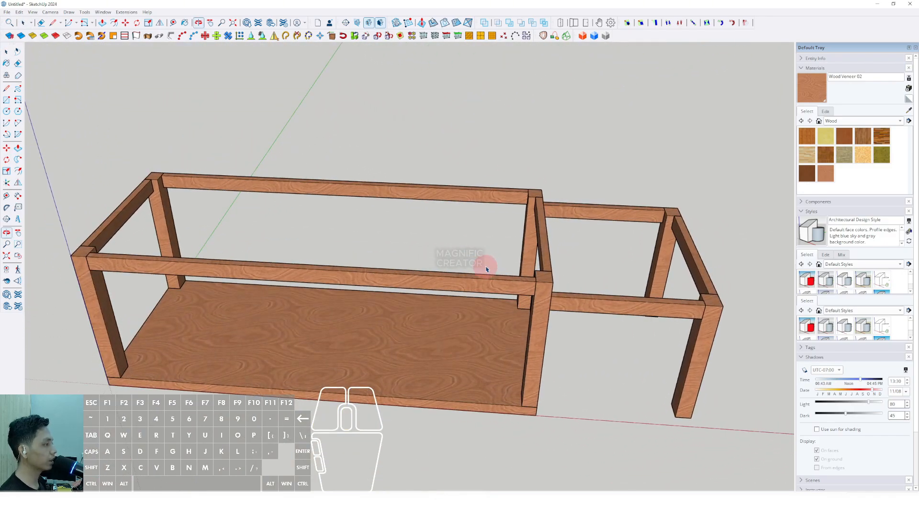
pyautogui.moveTo(493, 261)
pyautogui.mouseDown(button='middle')
pyautogui.moveTo(485, 290)
pyautogui.moveTo(386, 311)
pyautogui.mouseUp(button='middle')
pyautogui.scroll(3, 403, 301)
pyautogui.moveTo(386, 311); pyautogui.dragTo(435, 328, button='middle')
pyautogui.moveTo(398, 327)
pyautogui.keyDown('shift'); pyautogui.mouseDown(button='middle')
pyautogui.moveTo(389, 327)
pyautogui.moveTo(397, 338)
pyautogui.mouseUp(button='middle'); pyautogui.keyUp('shift')
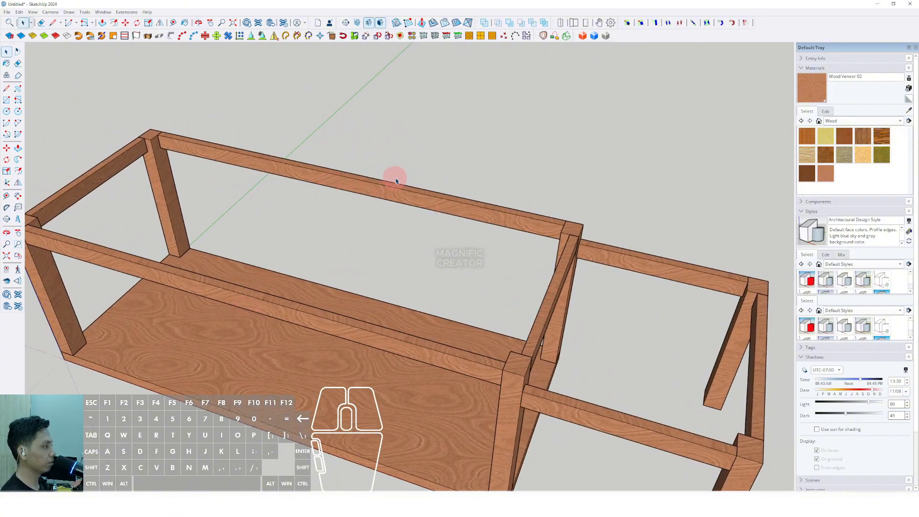
pyautogui.moveTo(396, 181)
pyautogui.mouseDown(button='middle')
pyautogui.moveTo(383, 314)
pyautogui.moveTo(498, 308)
pyautogui.moveTo(375, 312)
pyautogui.moveTo(592, 295)
pyautogui.mouseUp(button='middle')
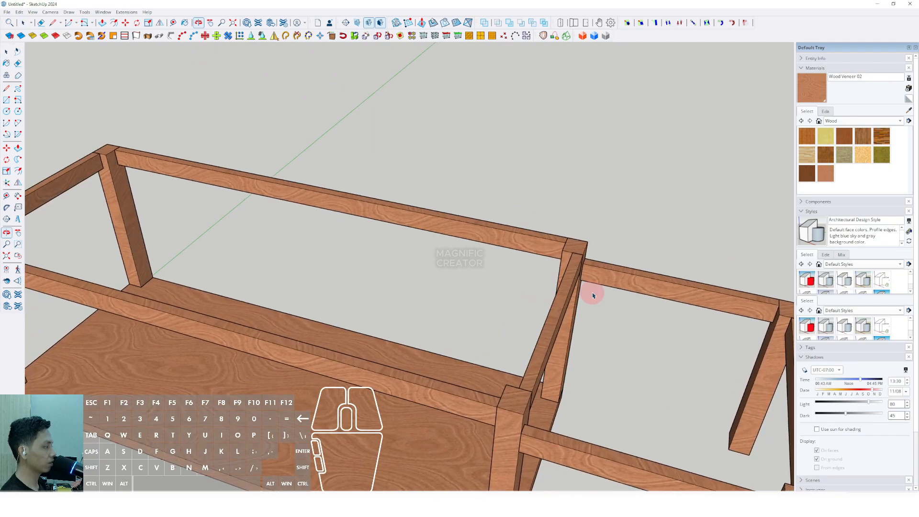
pyautogui.scroll(-3, 573, 270)
pyautogui.scroll(5, 548, 287)
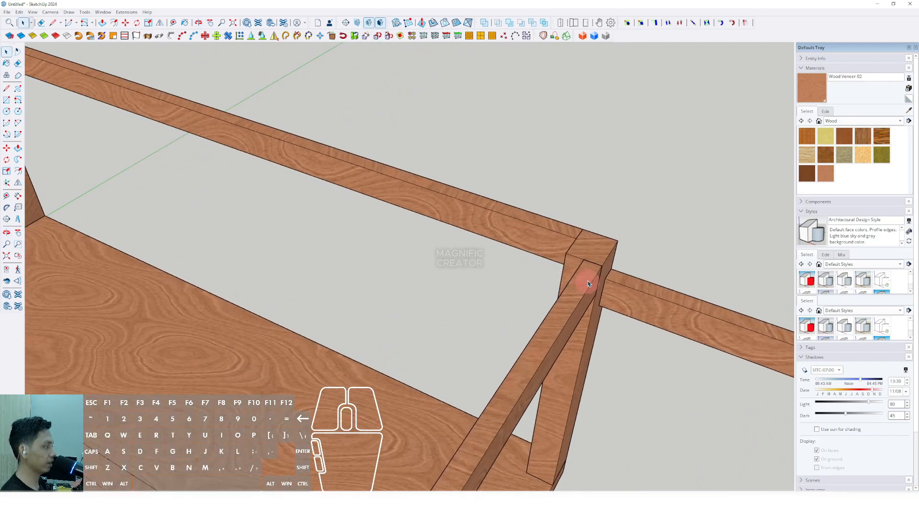
pyautogui.scroll(2, 592, 274)
pyautogui.moveTo(579, 281); pyautogui.dragTo(554, 287, button='middle')
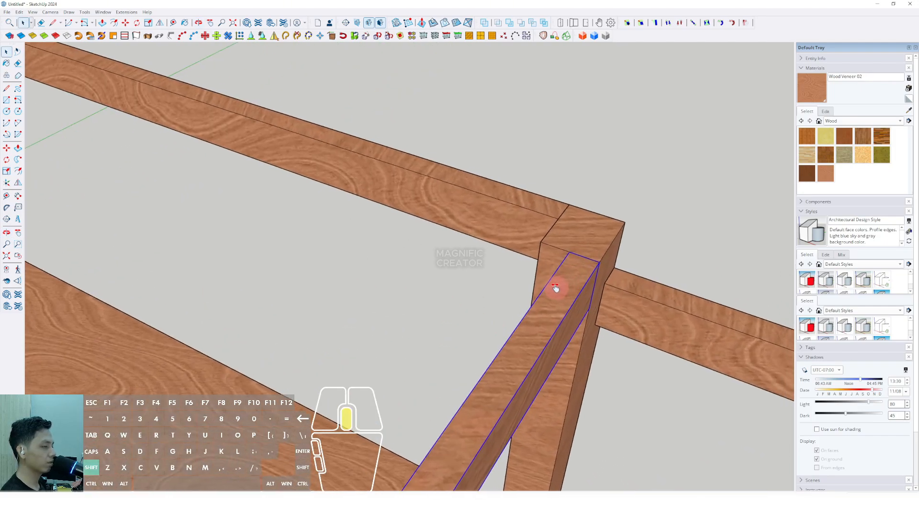
pyautogui.click(6, 148)
pyautogui.scroll(3, 535, 271)
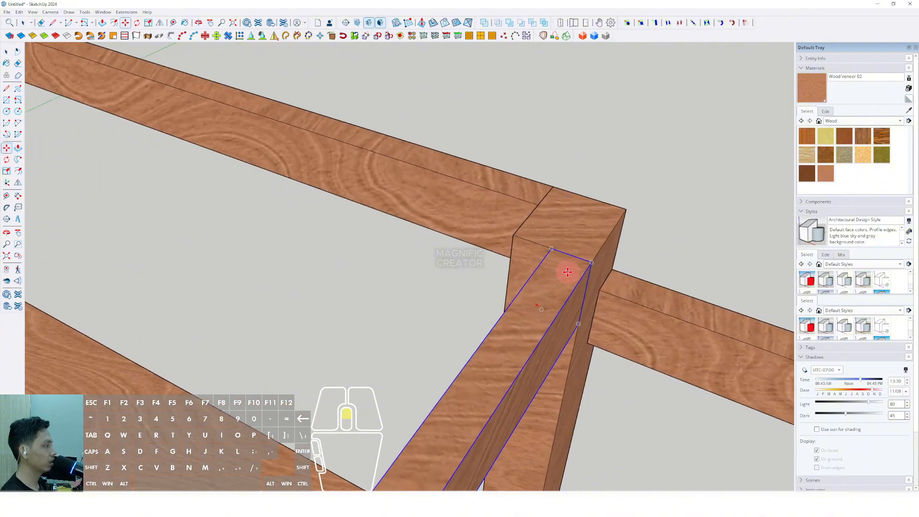
pyautogui.scroll(1, 574, 247)
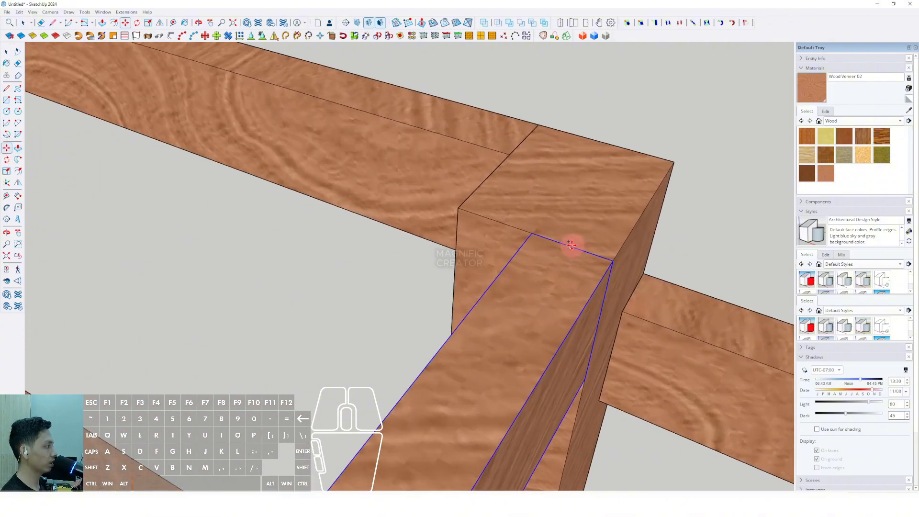
pyautogui.scroll(-8, 558, 283)
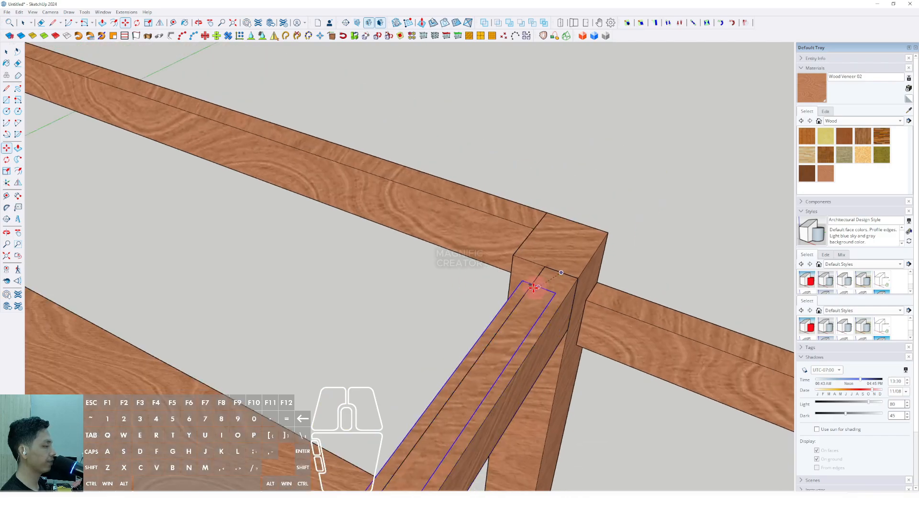
pyautogui.scroll(-2, 466, 182)
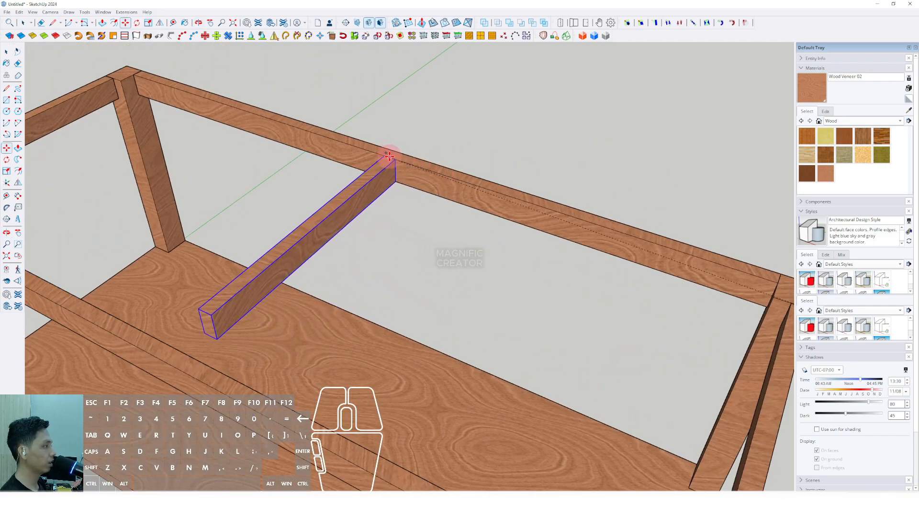
pyautogui.click(389, 157)
pyautogui.press('space')
# Make the copied middle cross rail a unique component, open it for editing and select its front end face
pyautogui.scroll(4, 364, 192)
pyautogui.rightClick(414, 187)
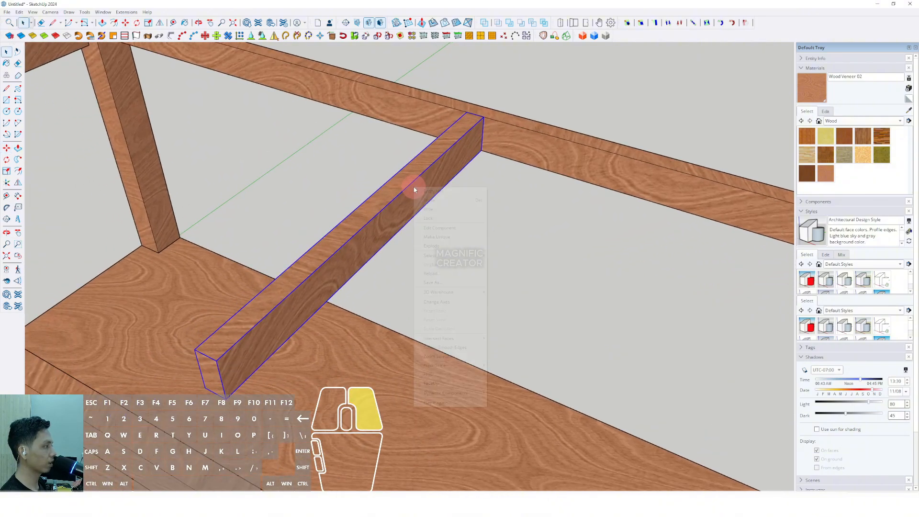
pyautogui.click(444, 239)
pyautogui.scroll(1, 281, 316)
pyautogui.keyDown('shift'); pyautogui.moveTo(281, 316); pyautogui.dragTo(408, 222, button='middle'); pyautogui.keyUp('shift')
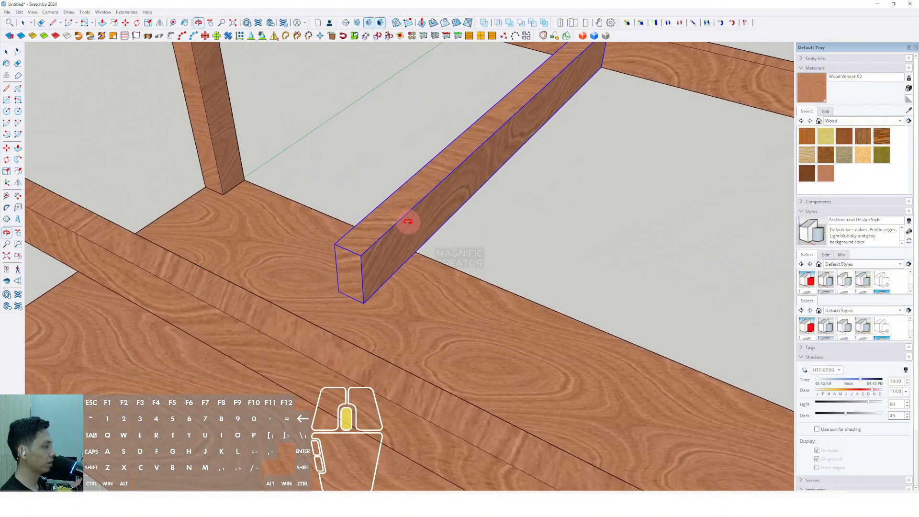
pyautogui.scroll(2, 359, 262)
pyautogui.tripleClick(355, 265)
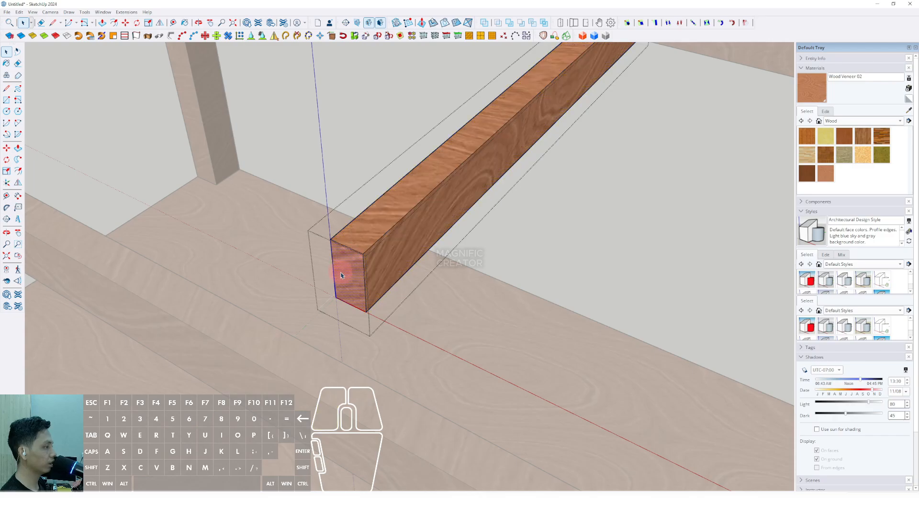
# Push/Pull the middle cross rail's front end face to meet the long front rail and finish editing the component
pyautogui.scroll(2, 341, 275)
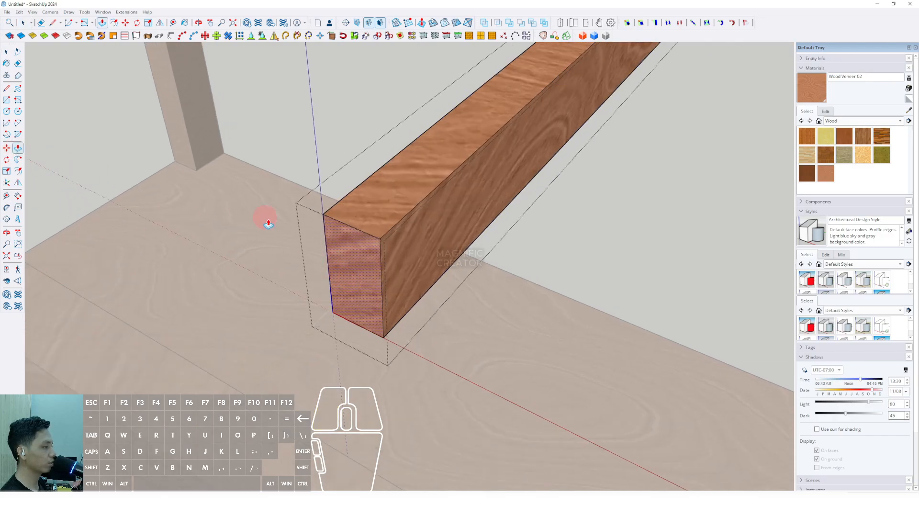
pyautogui.scroll(2, 349, 258)
pyautogui.scroll(-5, 301, 267)
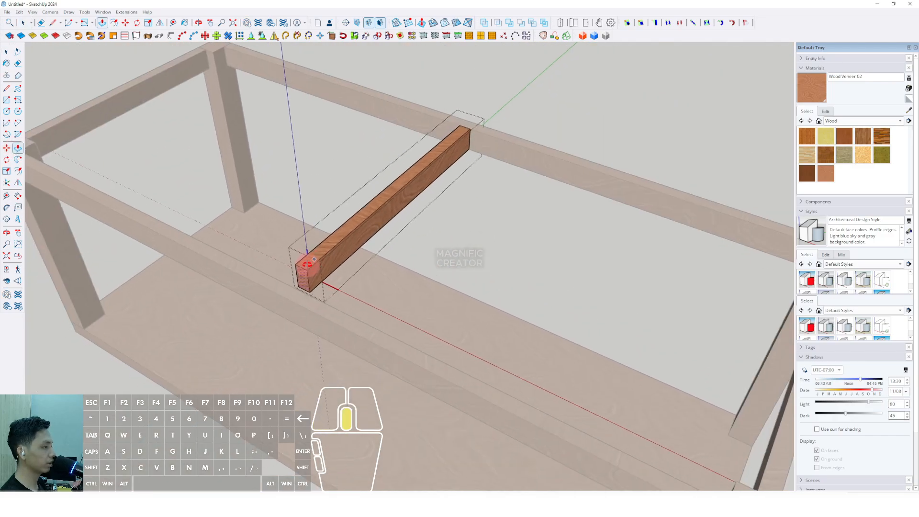
pyautogui.moveTo(307, 267)
pyautogui.mouseDown(button='middle')
pyautogui.moveTo(61, 243)
pyautogui.moveTo(181, 188)
pyautogui.moveTo(215, 257)
pyautogui.moveTo(425, 257)
pyautogui.mouseUp(button='middle')
pyautogui.scroll(-2, 183, 184)
pyautogui.scroll(-2, 424, 258)
pyautogui.press('space')
pyautogui.click(555, 126)
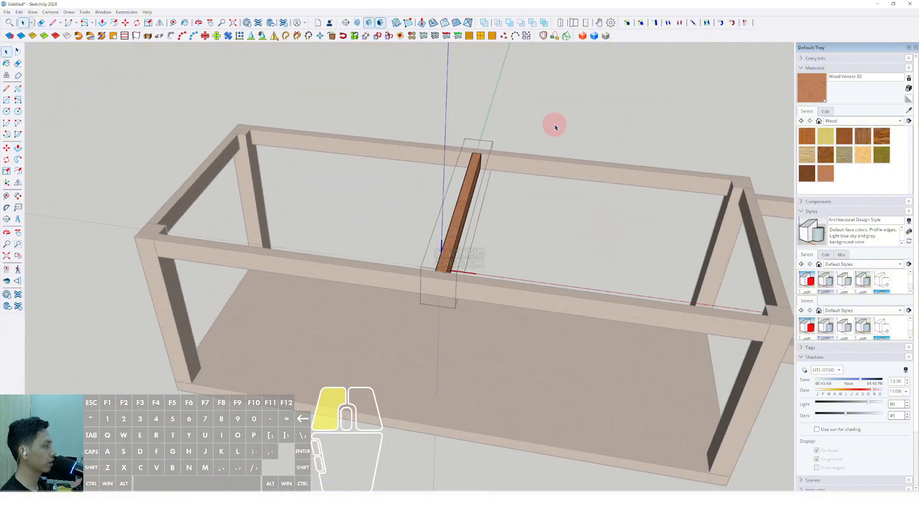
# Open the middle cross rail for editing from below and Push/Pull its bottom face up, slightly above the long rails' undersides
pyautogui.scroll(-3, 496, 254)
pyautogui.moveTo(484, 256); pyautogui.dragTo(342, 257, button='middle')
pyautogui.scroll(3, 360, 261)
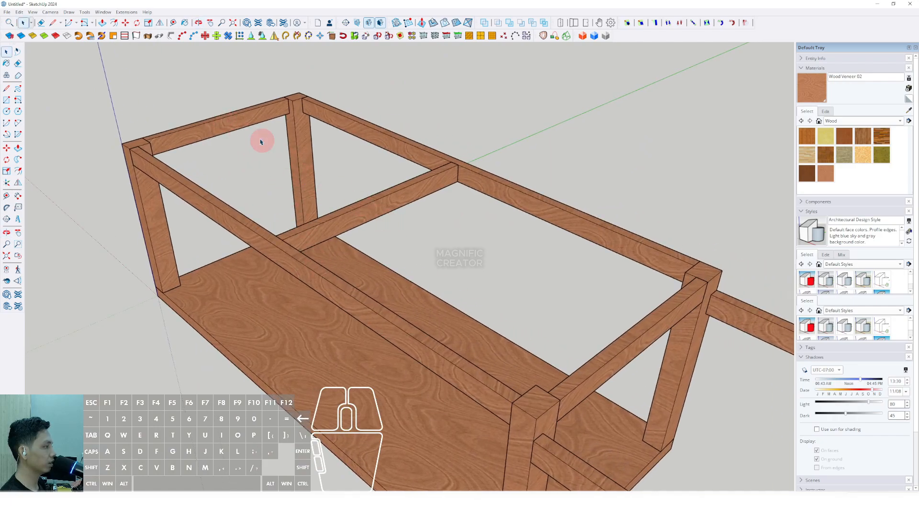
pyautogui.moveTo(616, 343); pyautogui.dragTo(364, 193, button='middle')
pyautogui.scroll(3, 365, 217)
pyautogui.click(364, 179)
pyautogui.scroll(2, 363, 192)
pyautogui.doubleClick(361, 191)
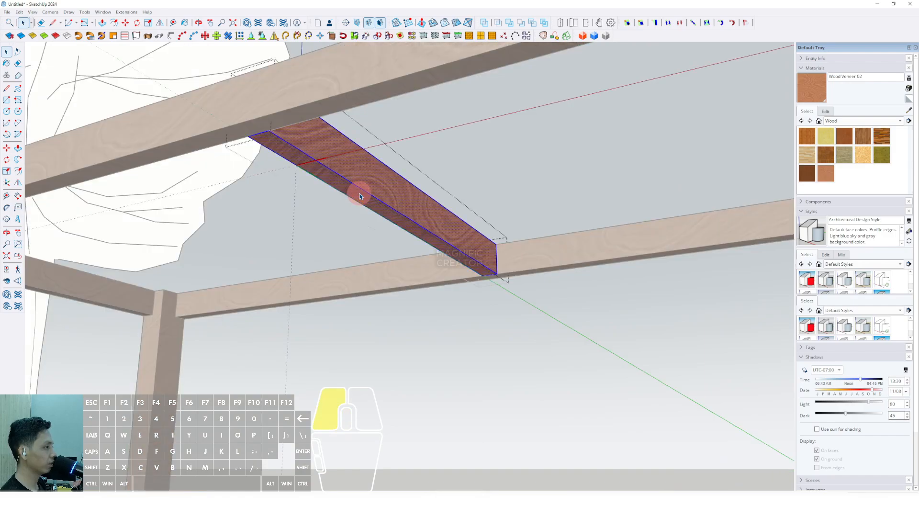
pyautogui.scroll(3, 364, 195)
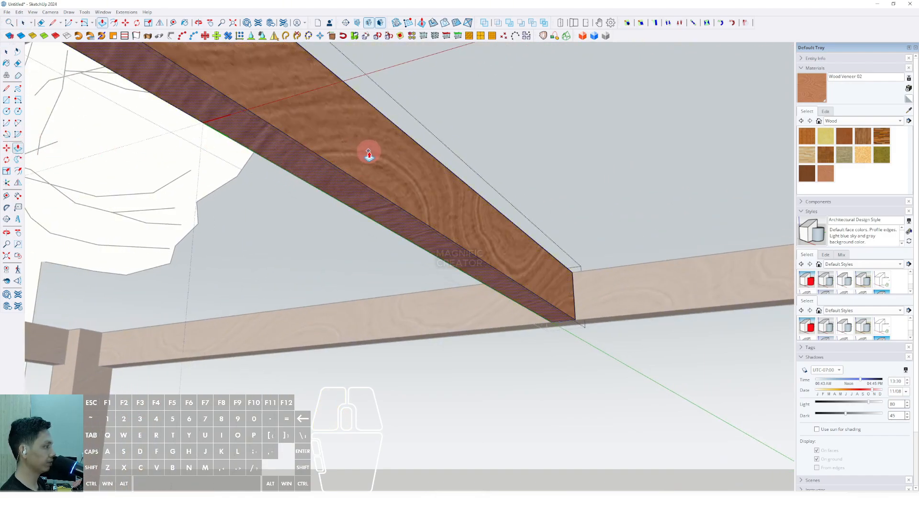
pyautogui.moveTo(369, 153); pyautogui.dragTo(327, 164, button='middle')
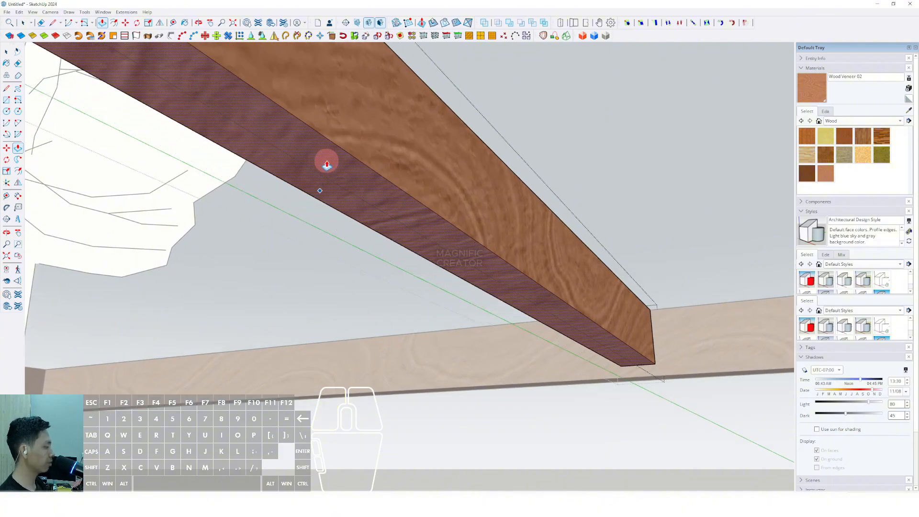
pyautogui.press('Return')
pyautogui.scroll(-8, 437, 209)
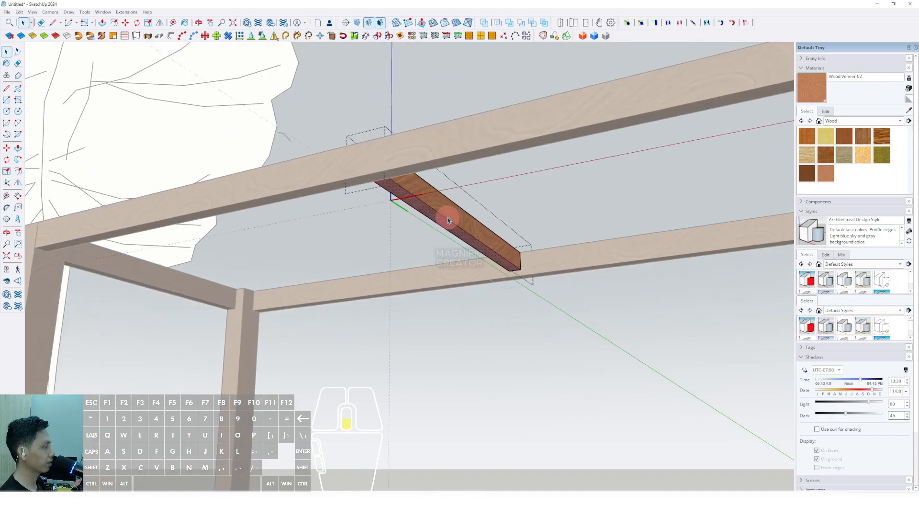
# Finish editing the middle cross rail component
pyautogui.moveTo(447, 215); pyautogui.dragTo(424, 343, button='middle')
pyautogui.click(548, 204)
pyautogui.scroll(-3, 460, 288)
pyautogui.moveTo(460, 288); pyautogui.dragTo(402, 307, button='middle')
pyautogui.scroll(5, 411, 260)
pyautogui.scroll(-3, 410, 260)
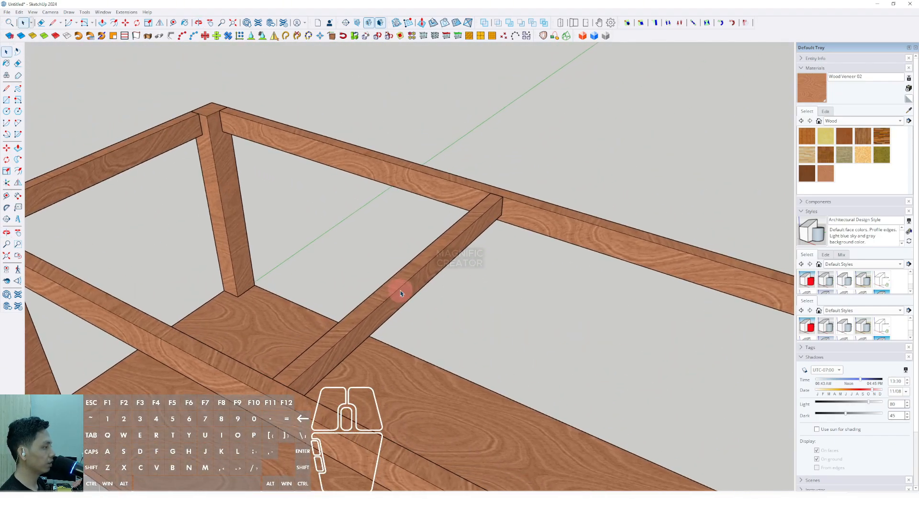
# Rotate a copy of the middle cross rail about its midpoint so it runs perpendicular, along the table's length
pyautogui.click(417, 281)
pyautogui.moveTo(416, 281); pyautogui.dragTo(394, 308, button='middle')
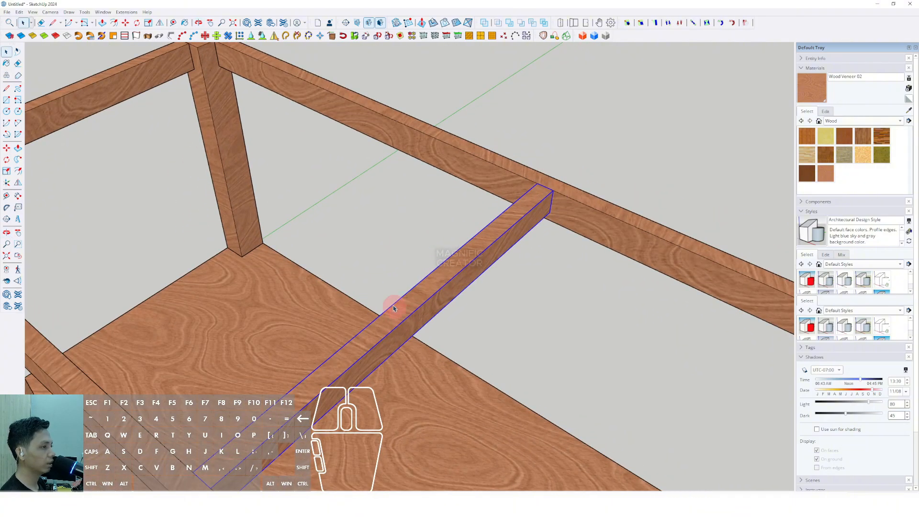
pyautogui.click(6, 161)
pyautogui.scroll(2, 382, 331)
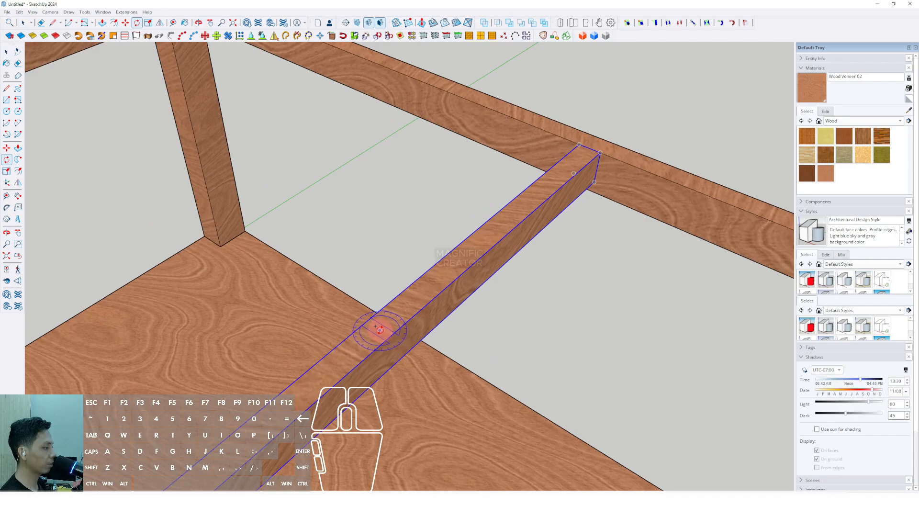
pyautogui.scroll(1, 380, 331)
pyautogui.click(370, 338)
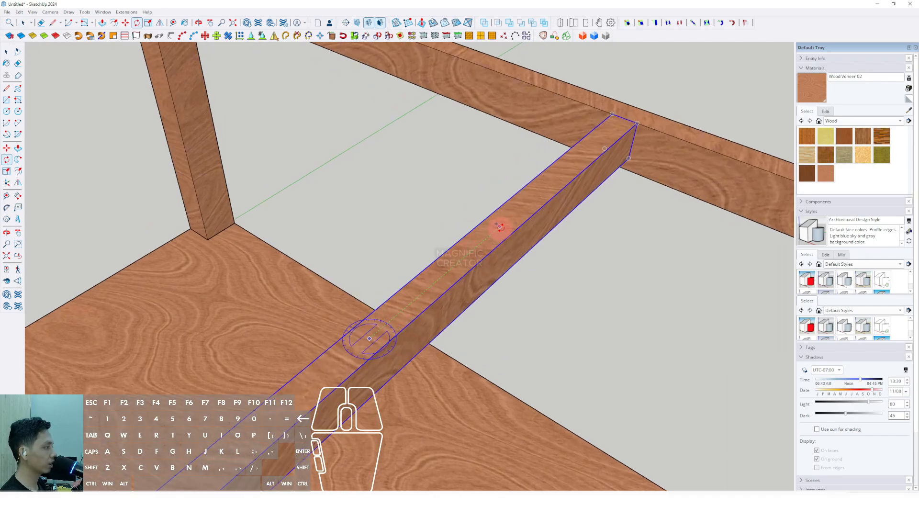
pyautogui.click(499, 227)
pyautogui.scroll(-2, 499, 227)
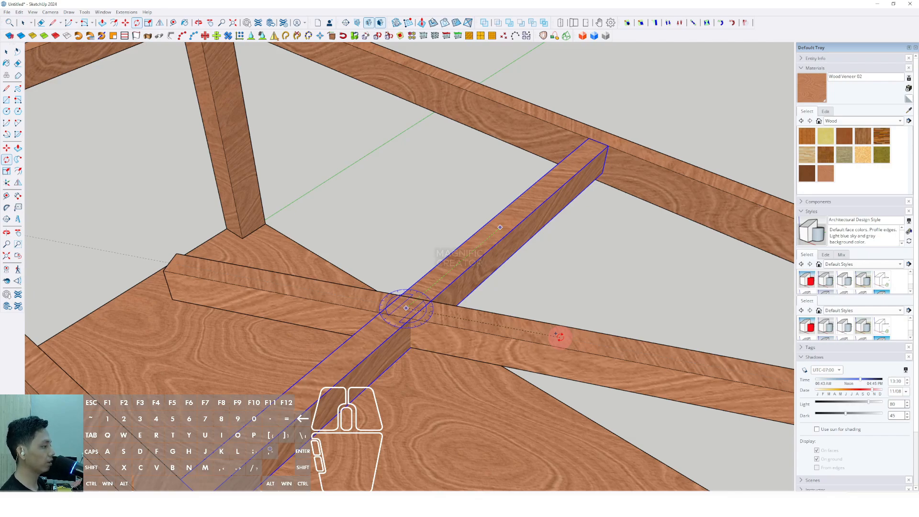
pyautogui.press('Return')
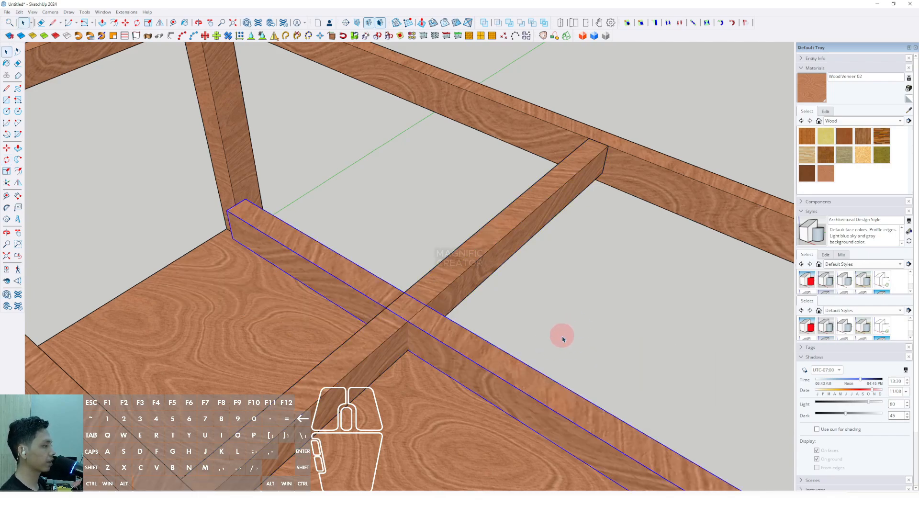
pyautogui.scroll(-6, 323, 289)
pyautogui.keyDown('shift'); pyautogui.moveTo(408, 306); pyautogui.dragTo(335, 283, button='middle'); pyautogui.keyUp('shift')
pyautogui.scroll(3, 322, 250)
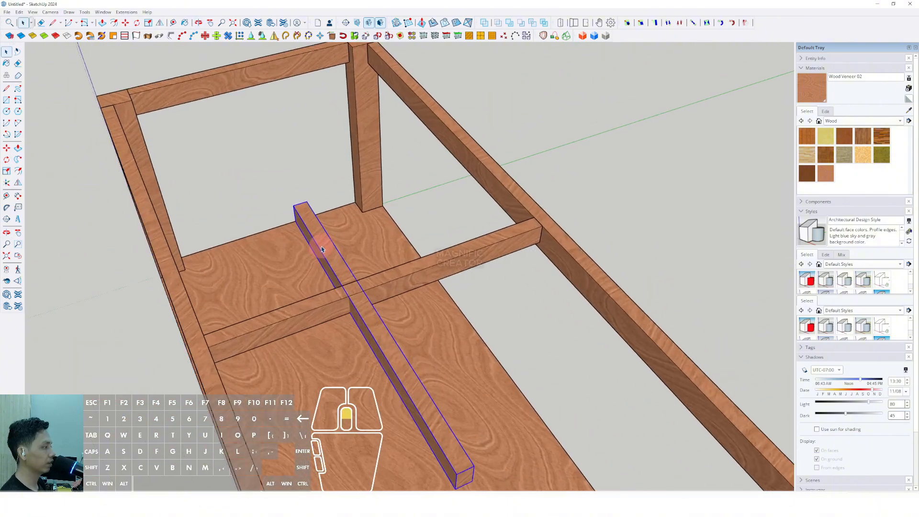
pyautogui.scroll(3, 321, 249)
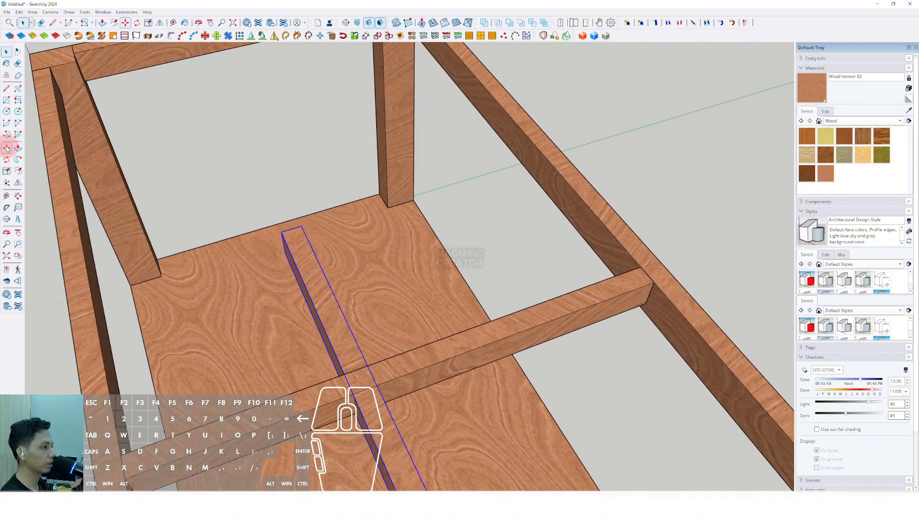
pyautogui.scroll(2, 282, 228)
pyautogui.click(292, 228)
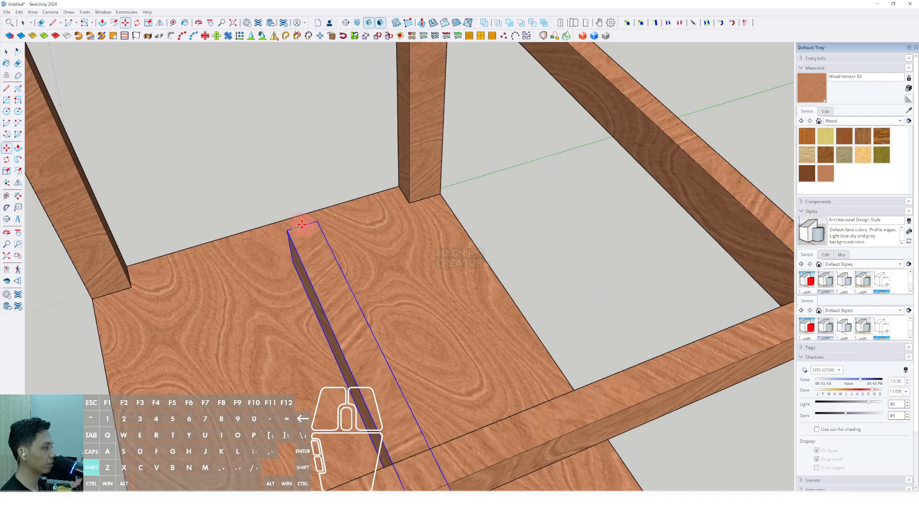
pyautogui.keyDown('shift'); pyautogui.scroll(-4, 300, 225); pyautogui.keyUp('shift')
pyautogui.scroll(-3, 330, 249)
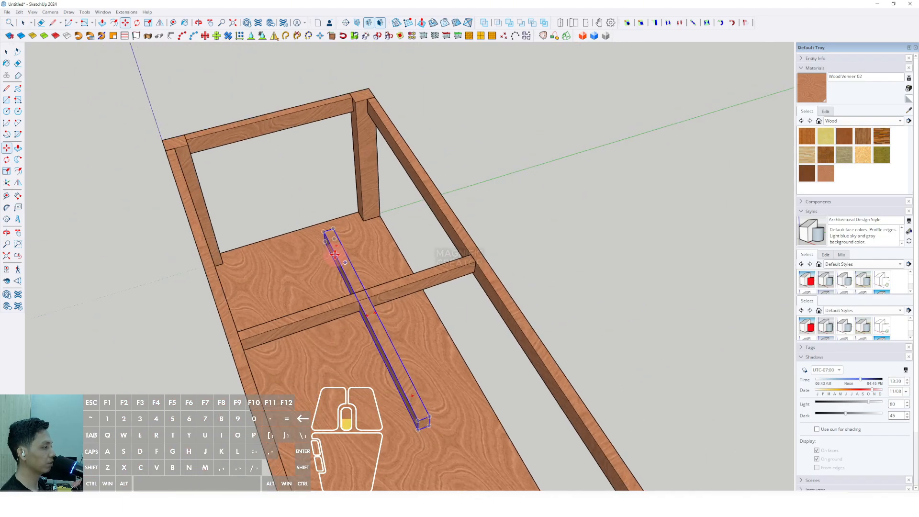
pyautogui.moveTo(335, 257); pyautogui.dragTo(548, 280, button='middle')
pyautogui.press('space')
# Make the rotated lengthwise rail a unique component and open it for editing
pyautogui.scroll(1, 514, 297)
pyautogui.scroll(3, 513, 297)
pyautogui.scroll(1, 521, 288)
pyautogui.rightClick(554, 276)
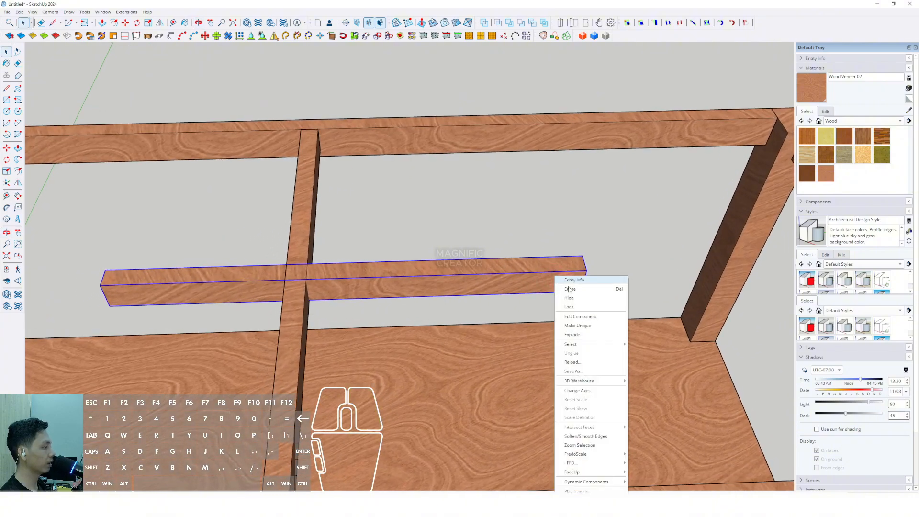
pyautogui.click(575, 326)
pyautogui.scroll(-2, 545, 286)
pyautogui.doubleClick(551, 285)
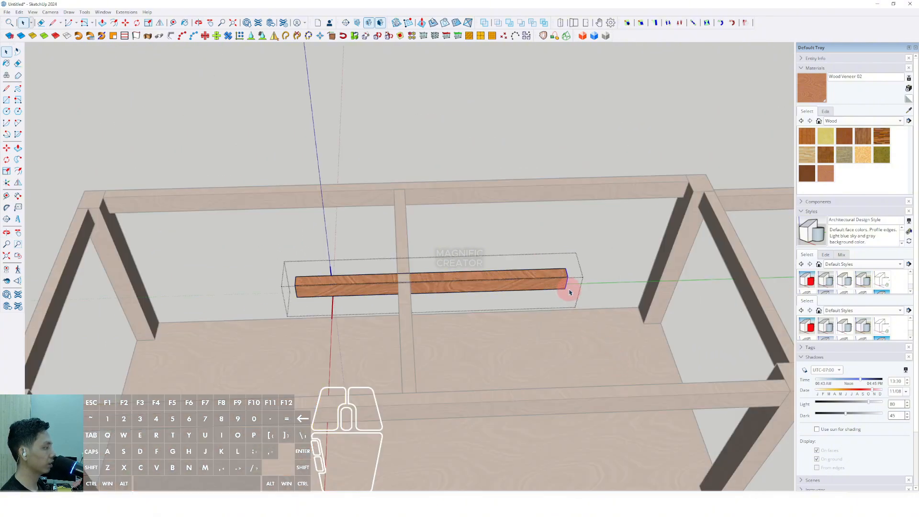
# Push/Pull the lengthwise rail's end face on the extension side out to the table's short end rail
pyautogui.scroll(3, 480, 270)
pyautogui.moveTo(480, 270); pyautogui.dragTo(408, 290, button='middle')
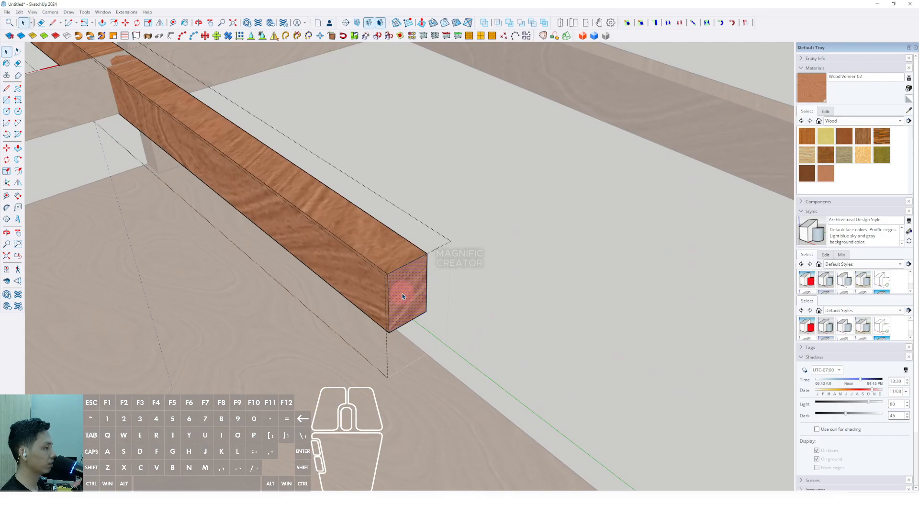
pyautogui.click(18, 147)
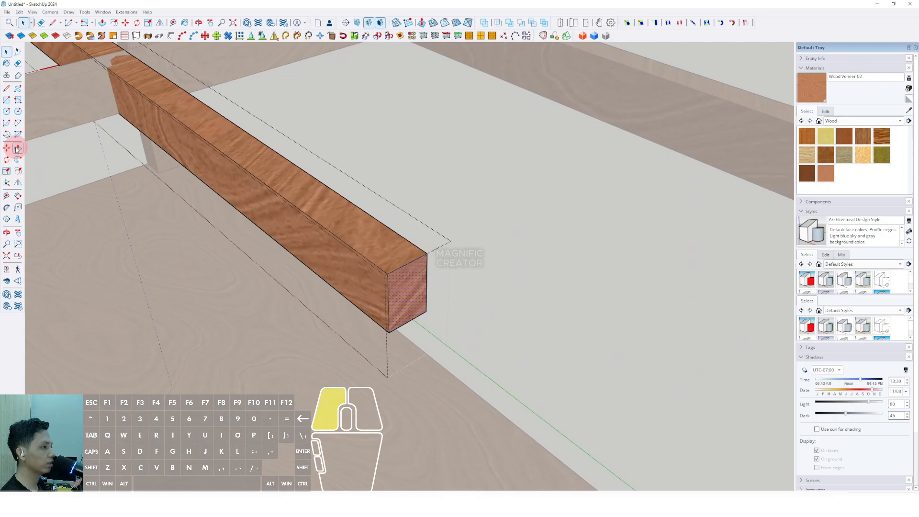
pyautogui.scroll(1, 403, 288)
pyautogui.click(406, 281)
pyautogui.scroll(-4, 455, 310)
pyautogui.moveTo(454, 308); pyautogui.dragTo(574, 281, button='middle')
pyautogui.scroll(-1, 407, 259)
pyautogui.scroll(2, 702, 296)
pyautogui.click(705, 291)
pyautogui.press('space')
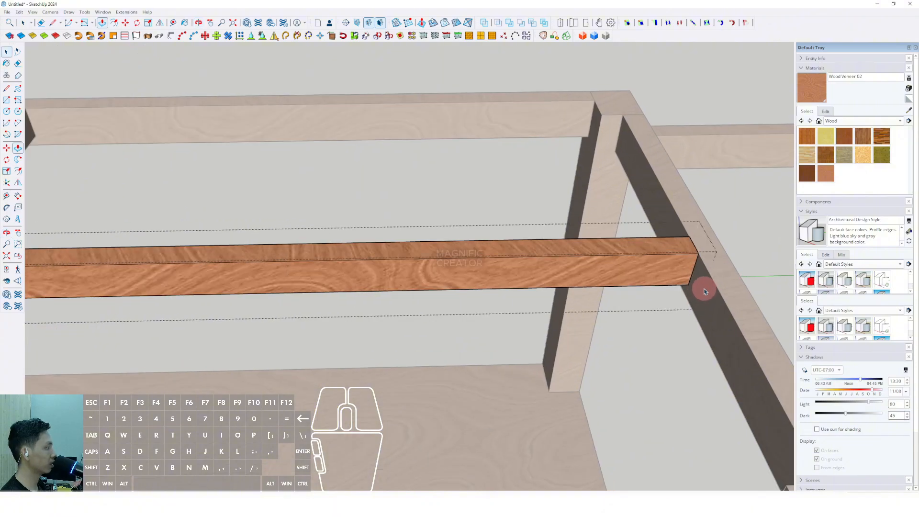
# Push/Pull the lengthwise rail's other end face to the opposite short end rail and finish editing the component
pyautogui.scroll(-4, 403, 282)
pyautogui.keyDown('shift'); pyautogui.moveTo(403, 281); pyautogui.dragTo(720, 279, button='middle'); pyautogui.keyUp('shift')
pyautogui.scroll(3, 565, 283)
pyautogui.moveTo(511, 283); pyautogui.dragTo(543, 269, button='middle')
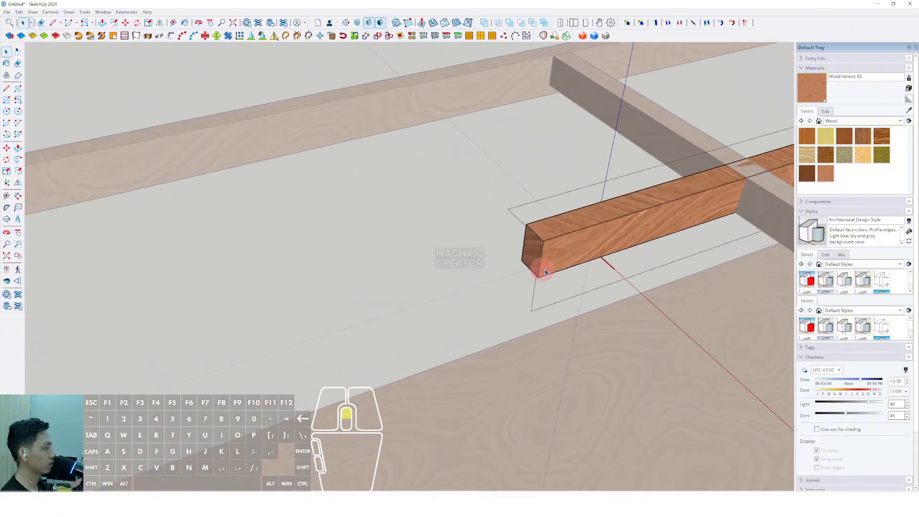
pyautogui.scroll(1, 542, 268)
pyautogui.click(536, 254)
pyautogui.scroll(2, 532, 248)
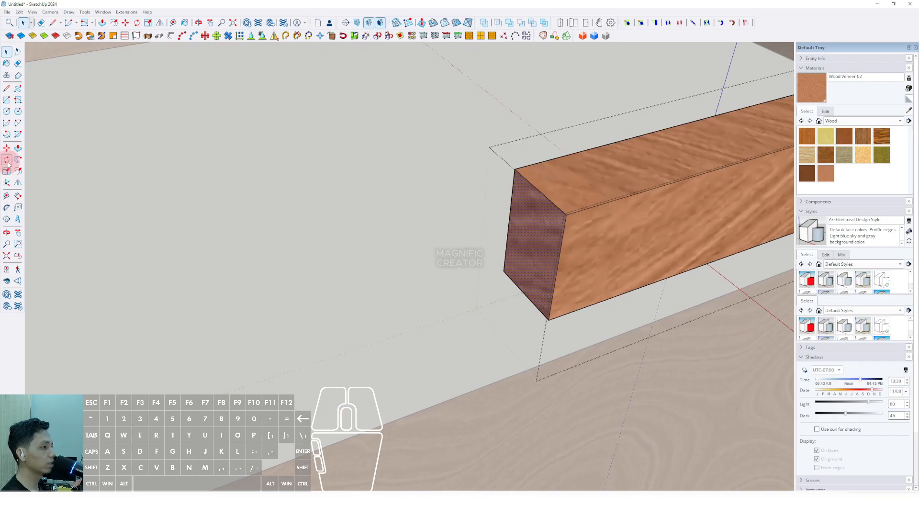
pyautogui.click(537, 211)
pyautogui.scroll(-6, 404, 266)
pyautogui.moveTo(357, 275); pyautogui.dragTo(191, 232, button='middle')
pyautogui.keyDown('shift'); pyautogui.moveTo(155, 194); pyautogui.dragTo(262, 194, button='middle'); pyautogui.keyUp('shift')
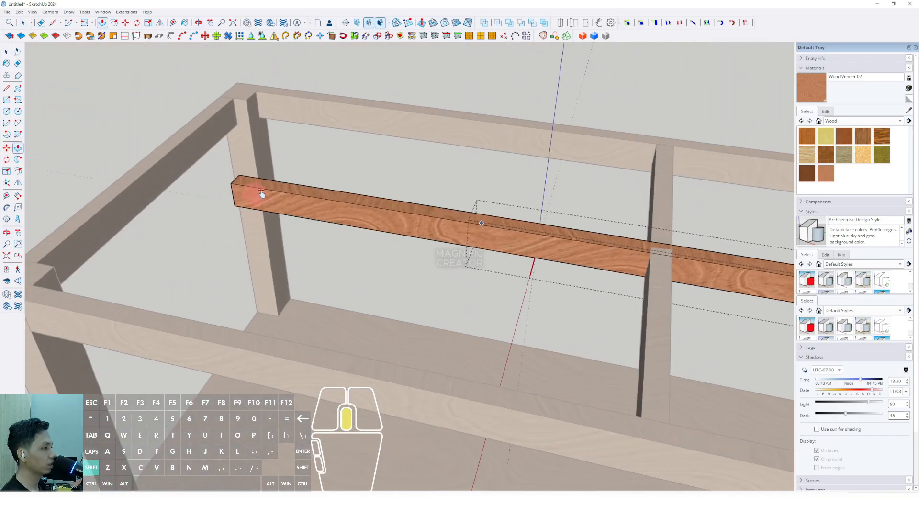
pyautogui.keyDown('shift'); pyautogui.moveTo(262, 193); pyautogui.dragTo(363, 193); pyautogui.keyUp('shift')
pyautogui.scroll(1, 226, 197)
pyautogui.scroll(2, 227, 192)
pyautogui.click(228, 191)
pyautogui.press('space')
pyautogui.scroll(-2, 236, 203)
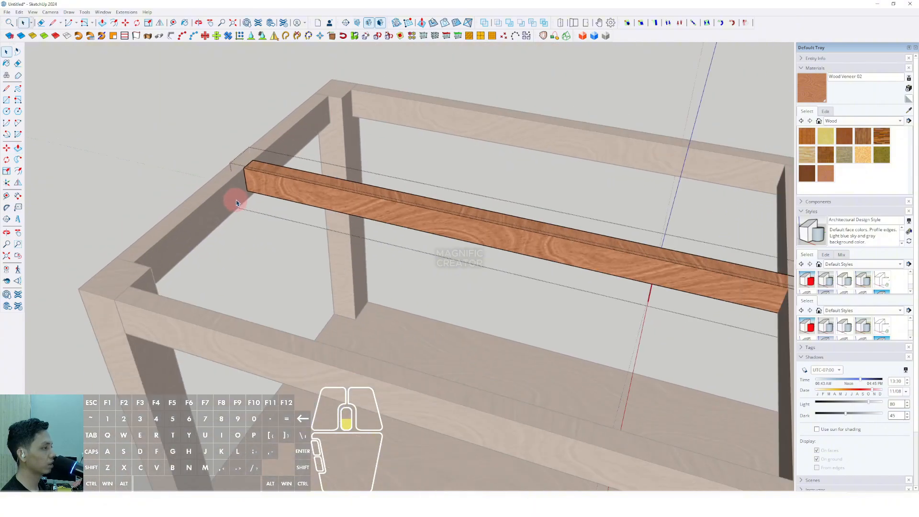
pyautogui.scroll(-5, 150, 123)
pyautogui.moveTo(267, 225)
pyautogui.mouseDown(button='middle')
pyautogui.moveTo(365, 287)
pyautogui.moveTo(375, 257)
pyautogui.moveTo(433, 303)
pyautogui.moveTo(390, 335)
pyautogui.moveTo(454, 288)
pyautogui.moveTo(402, 299)
pyautogui.moveTo(417, 289)
pyautogui.moveTo(271, 213)
pyautogui.mouseUp(button='middle')
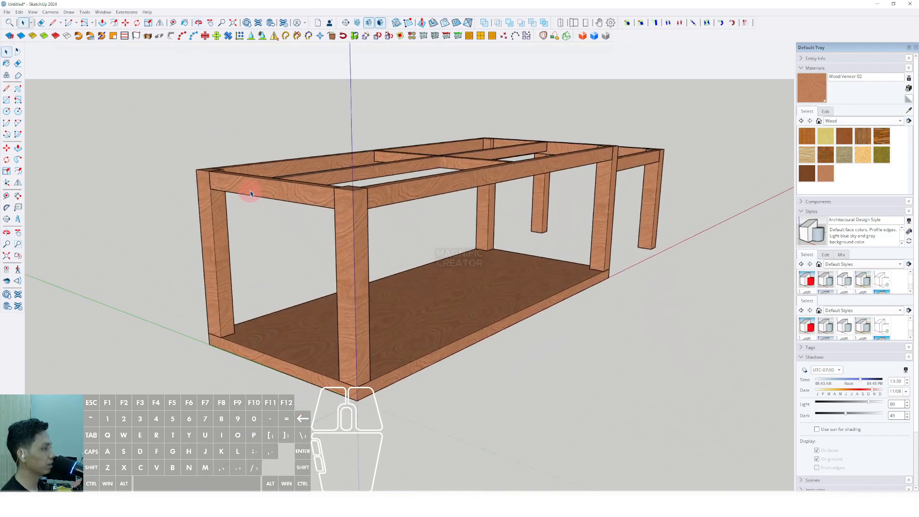
# Copy the main table's four outer top rails straight down the legs, slightly above the base board
pyautogui.moveTo(436, 257); pyautogui.dragTo(228, 280, button='middle')
pyautogui.scroll(2, 228, 280)
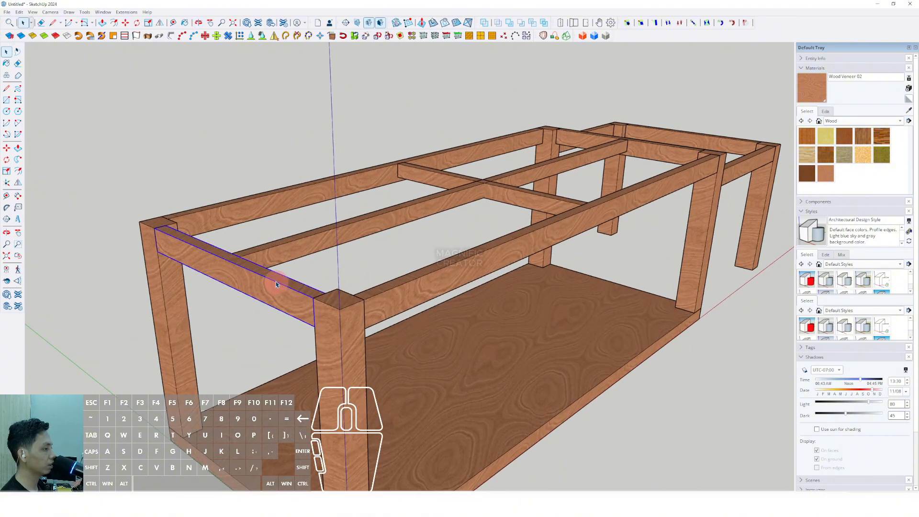
pyautogui.keyDown('shift'); pyautogui.click(283, 198); pyautogui.keyUp('shift')
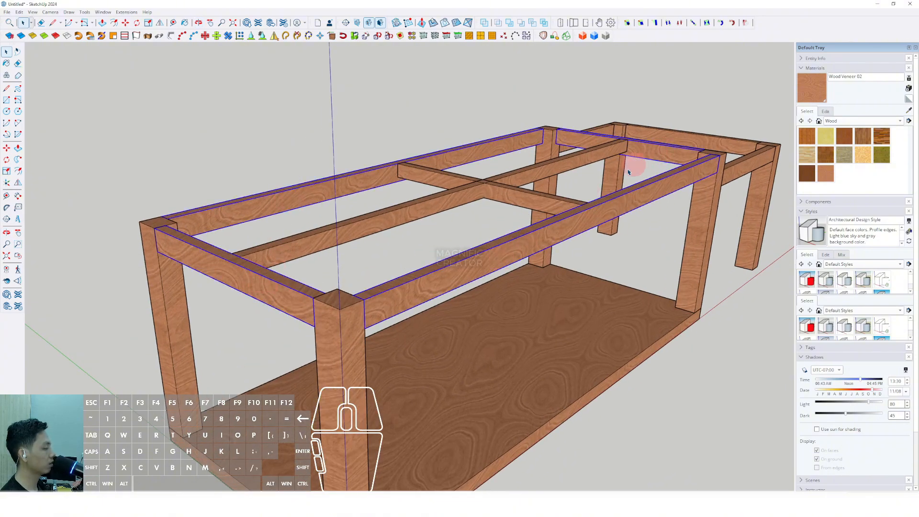
pyautogui.moveTo(322, 316); pyautogui.dragTo(207, 204, button='middle')
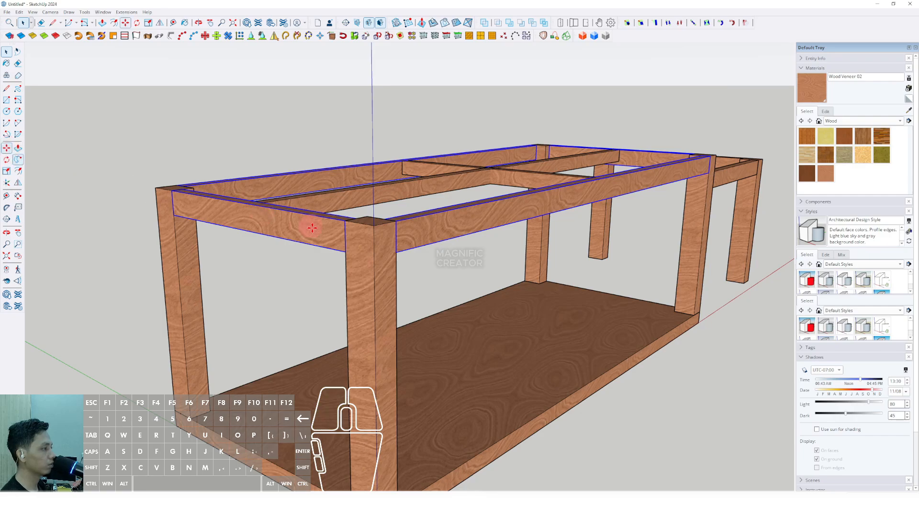
pyautogui.click(344, 253)
pyautogui.moveTo(345, 287); pyautogui.dragTo(339, 211, button='middle')
pyautogui.press('shift')
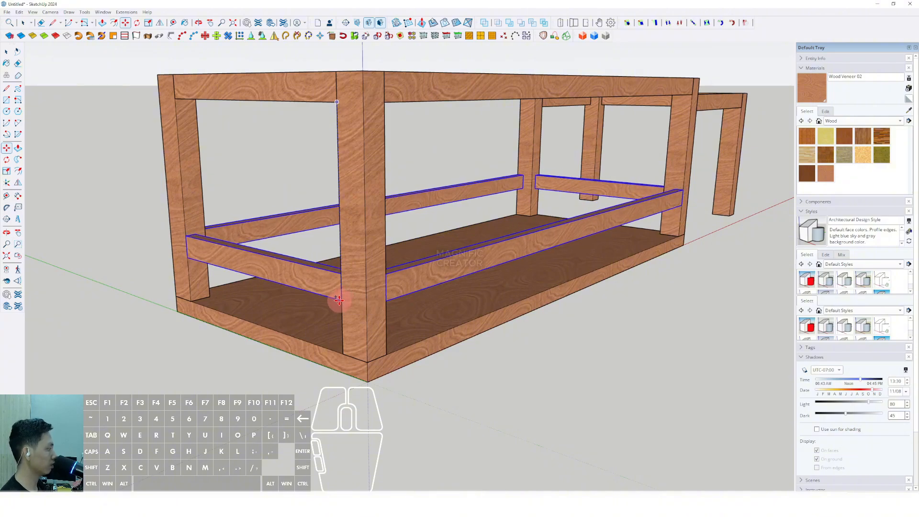
pyautogui.scroll(-3, 339, 300)
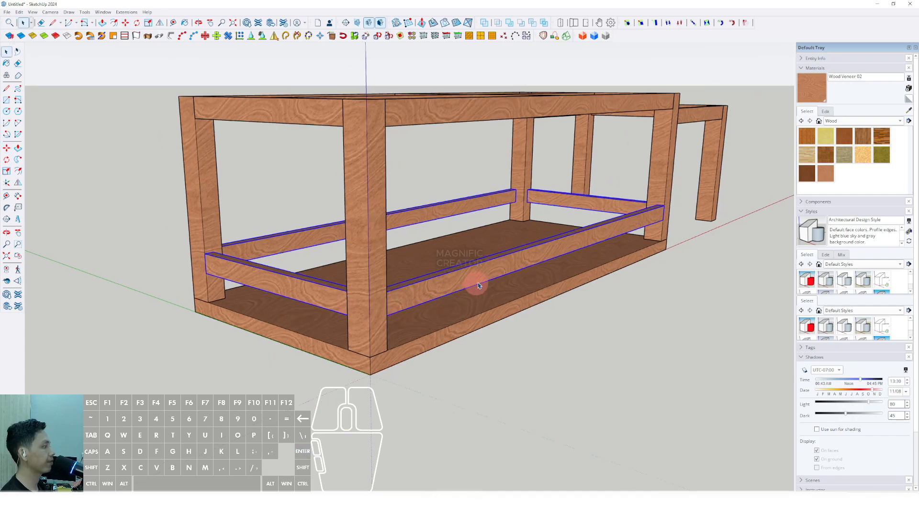
# Copy the extension frame's three top rails straight down, level with the main table's lower rails
pyautogui.moveTo(479, 281); pyautogui.dragTo(275, 296, button='middle')
pyautogui.scroll(2, 390, 292)
pyautogui.keyDown('shift'); pyautogui.moveTo(390, 292); pyautogui.dragTo(293, 292, button='middle'); pyautogui.keyUp('shift')
pyautogui.scroll(1, 343, 273)
pyautogui.keyDown('shift'); pyautogui.moveTo(343, 273); pyautogui.dragTo(313, 284, button='middle'); pyautogui.keyUp('shift')
pyautogui.scroll(2, 329, 298)
pyautogui.moveTo(435, 220); pyautogui.dragTo(516, 228, button='middle')
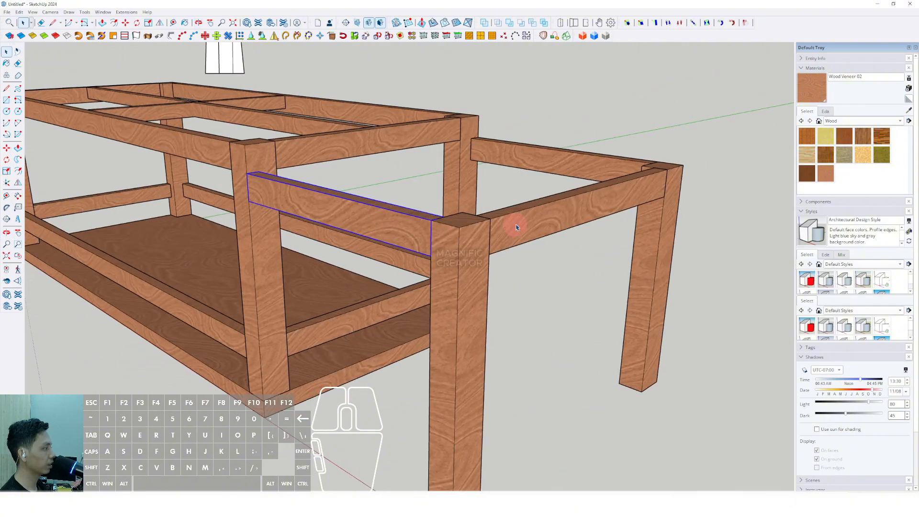
pyautogui.keyDown('shift'); pyautogui.click(548, 160); pyautogui.keyUp('shift')
pyautogui.moveTo(547, 159); pyautogui.dragTo(536, 252, button='middle')
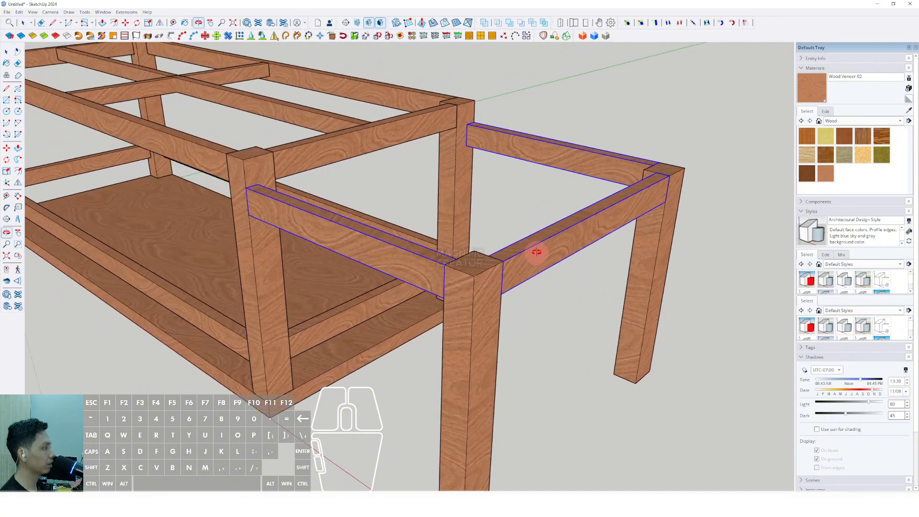
pyautogui.moveTo(436, 283); pyautogui.dragTo(269, 190, button='middle')
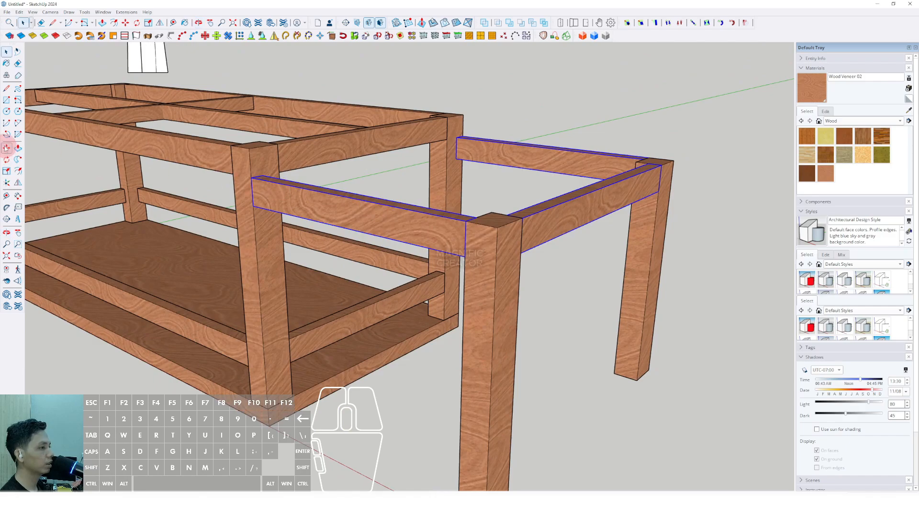
pyautogui.moveTo(466, 264); pyautogui.dragTo(459, 176, button='middle')
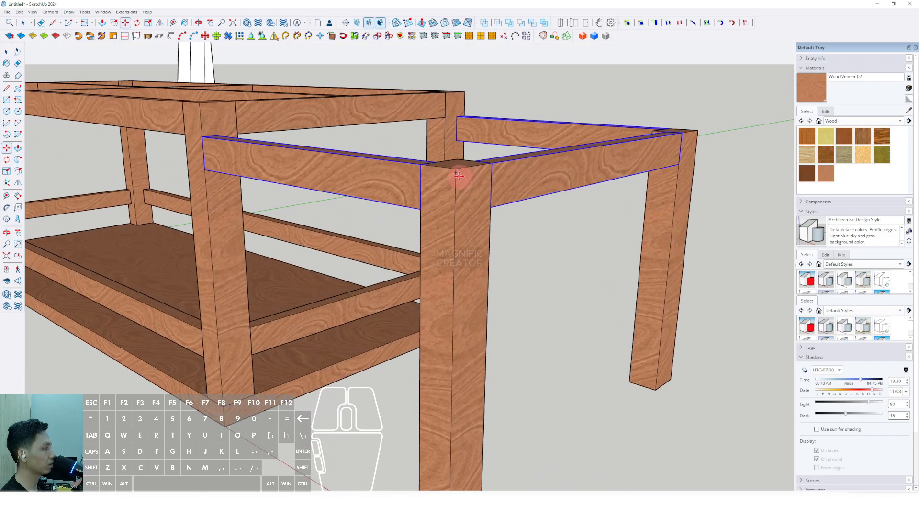
pyautogui.click(456, 168)
pyautogui.scroll(-1, 456, 168)
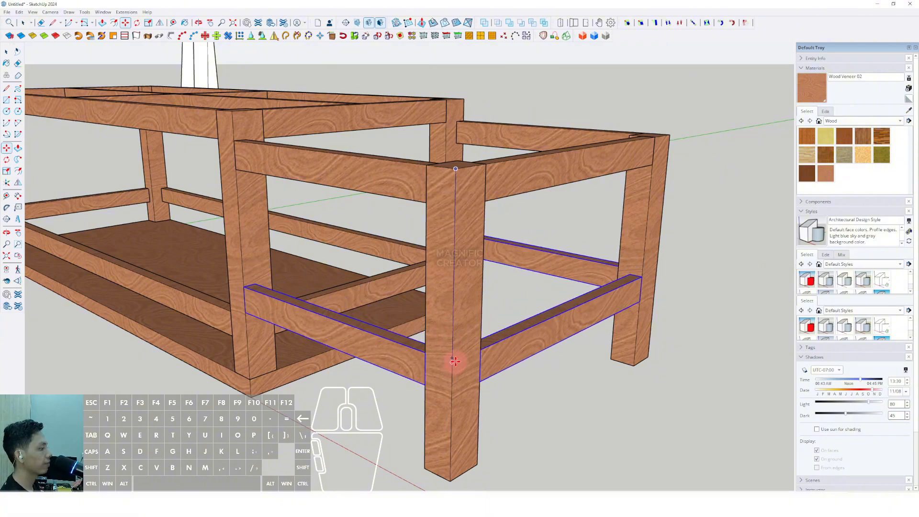
pyautogui.keyDown('shift'); pyautogui.scroll(4, 214, 298); pyautogui.keyUp('shift')
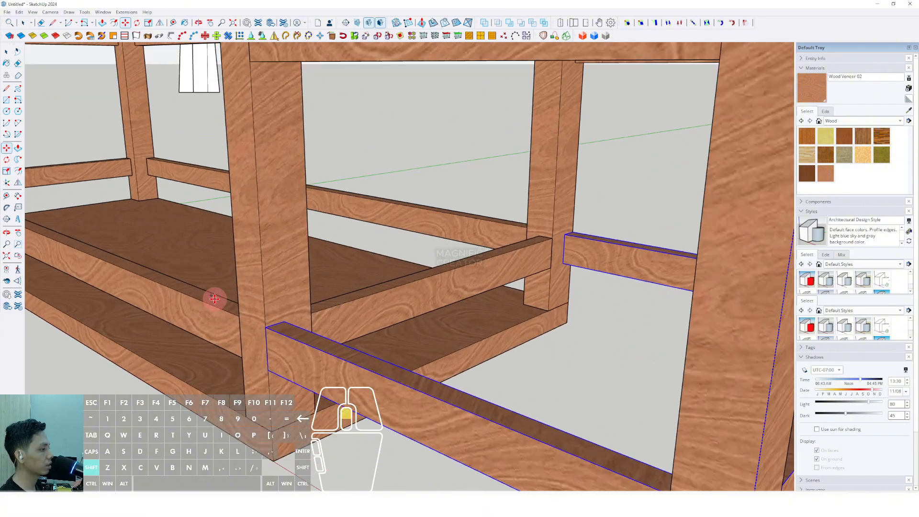
pyautogui.scroll(-6, 276, 327)
pyautogui.moveTo(278, 330); pyautogui.dragTo(453, 168, button='middle')
pyautogui.scroll(-3, 378, 356)
pyautogui.scroll(2, 348, 413)
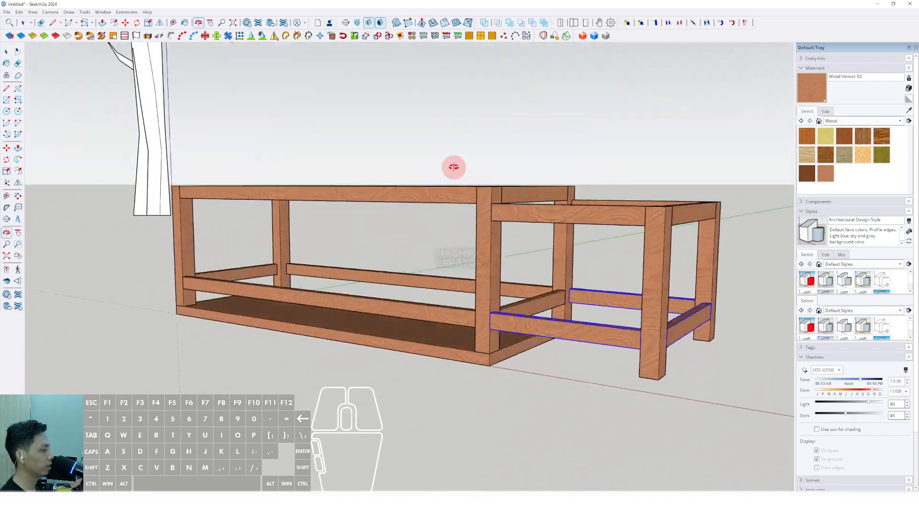
# Move the base board from beneath the legs straight up to sit on top of the main table's frame
pyautogui.scroll(3, 462, 357)
pyautogui.scroll(2, 440, 363)
pyautogui.moveTo(437, 362); pyautogui.dragTo(391, 365, button='middle')
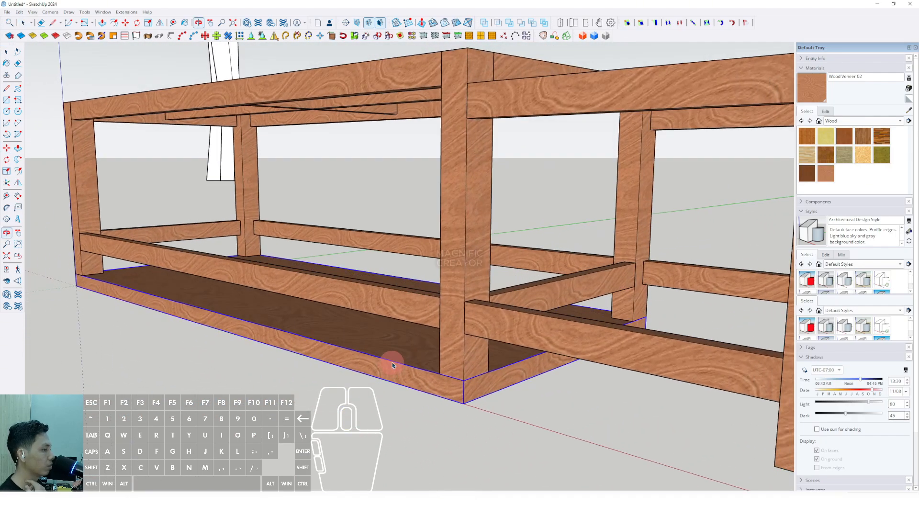
pyautogui.click(6, 148)
pyautogui.scroll(2, 470, 401)
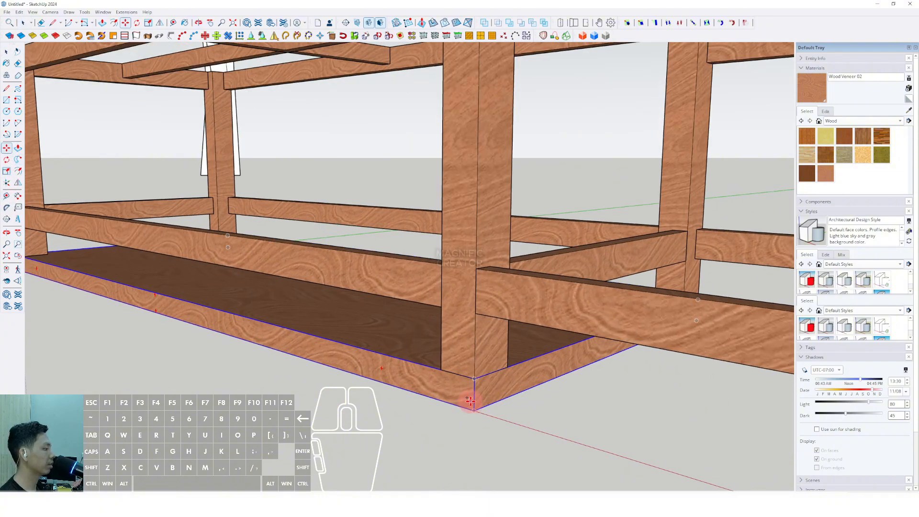
pyautogui.click(474, 410)
pyautogui.scroll(-2, 474, 407)
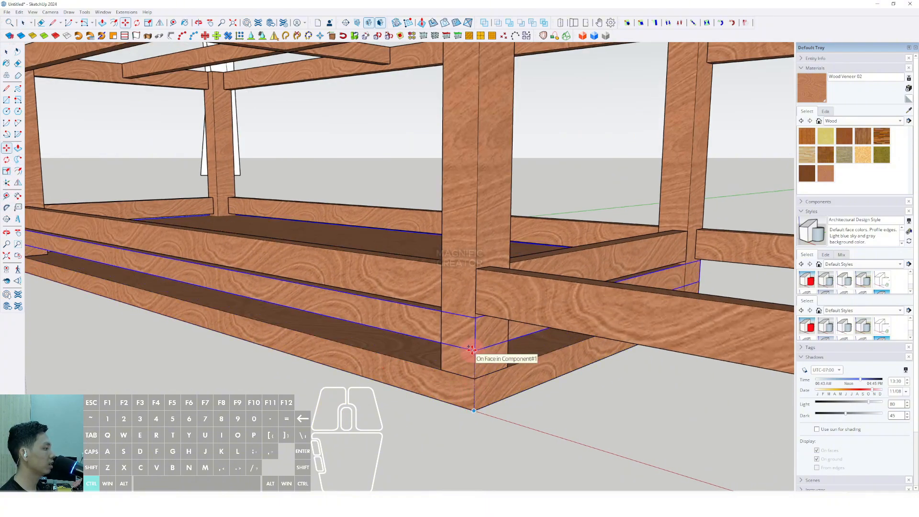
pyautogui.keyDown('shift'); pyautogui.scroll(-2, 475, 300); pyautogui.keyUp('shift')
pyautogui.keyDown('shift'); pyautogui.moveTo(478, 219); pyautogui.dragTo(436, 305, button='middle'); pyautogui.keyUp('shift')
pyautogui.keyDown('shift'); pyautogui.scroll(2, 432, 304); pyautogui.keyUp('shift')
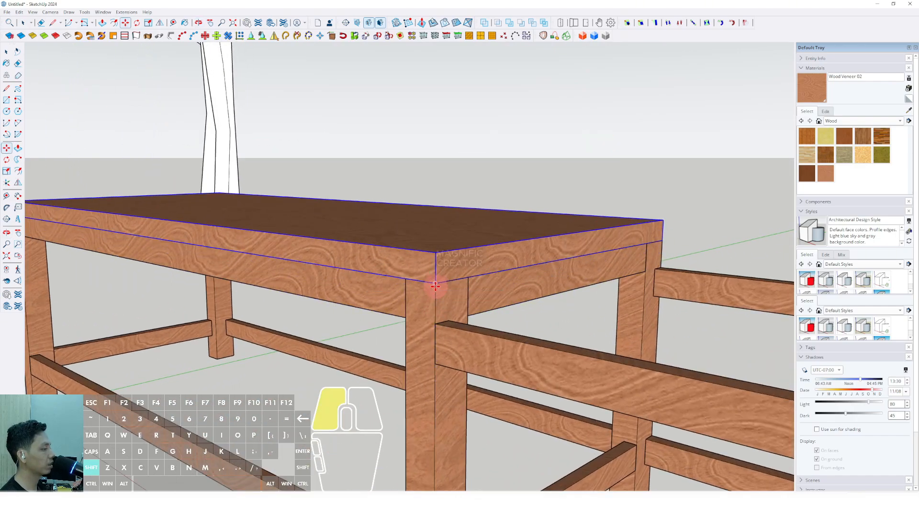
pyautogui.press('space')
pyautogui.scroll(-3, 435, 284)
pyautogui.moveTo(435, 283); pyautogui.dragTo(496, 400, button='middle')
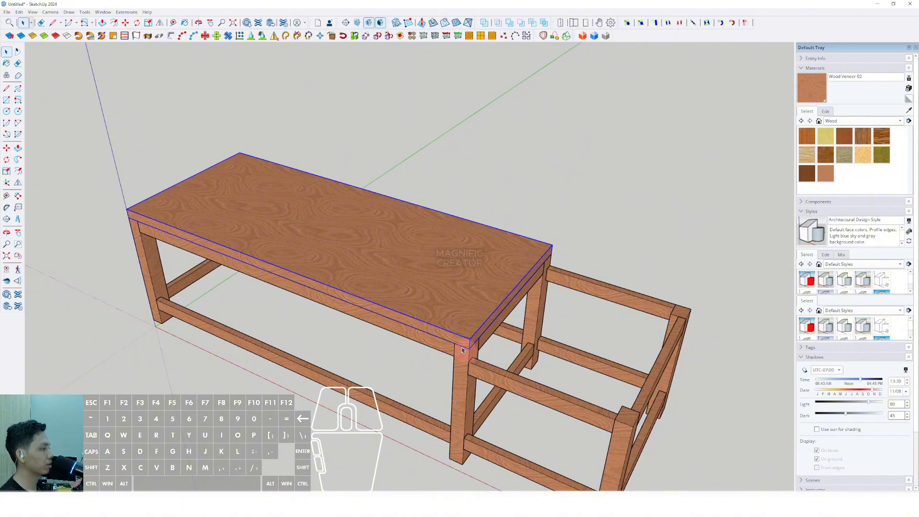
# Open the tabletop board for editing and array-copy its long top edge across the width, dividing the surface into five equal planks
pyautogui.moveTo(462, 350); pyautogui.dragTo(297, 270, button='middle')
pyautogui.scroll(5, 127, 271)
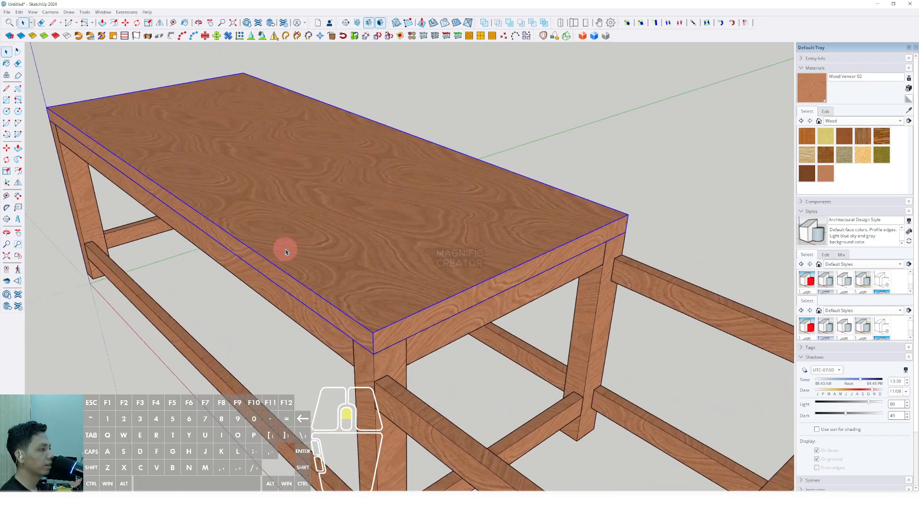
pyautogui.doubleClick(273, 242)
pyautogui.moveTo(319, 242); pyautogui.dragTo(297, 294, button='middle')
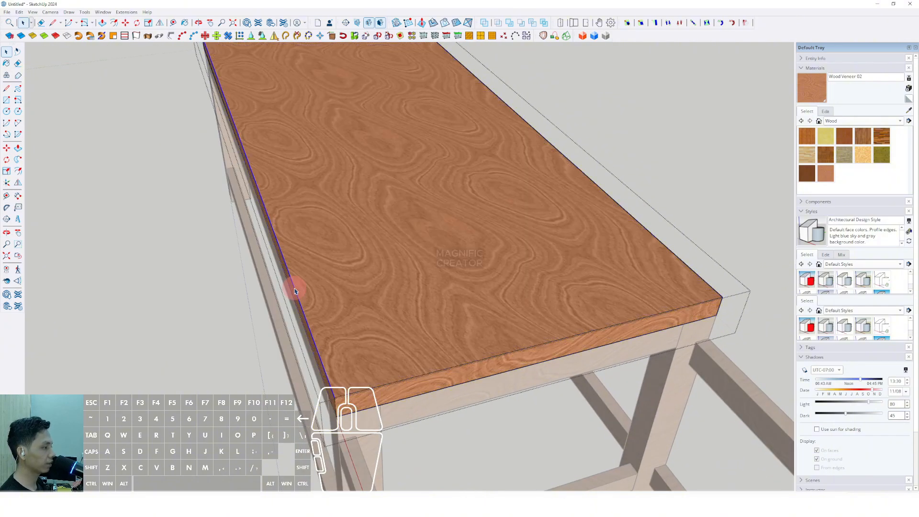
pyautogui.click(6, 148)
pyautogui.scroll(2, 324, 379)
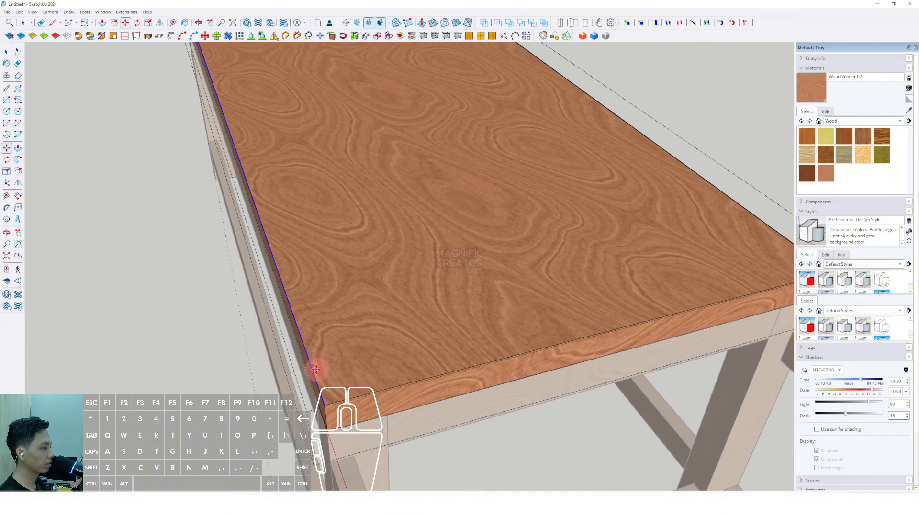
pyautogui.scroll(-1, 327, 365)
pyautogui.keyDown('shift'); pyautogui.moveTo(492, 312); pyautogui.dragTo(361, 334, button='middle'); pyautogui.keyUp('shift')
pyautogui.scroll(1, 360, 335)
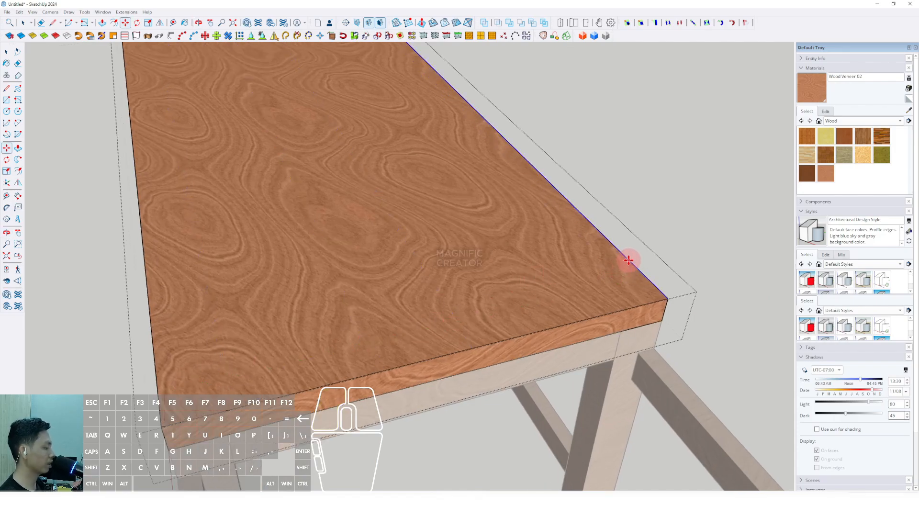
pyautogui.press('Return')
# Copy the four lengthwise dividing lines a short distance sideways to outline narrow gap strips between the planks
pyautogui.scroll(-5, 353, 273)
pyautogui.moveTo(353, 273); pyautogui.dragTo(333, 270, button='middle')
pyautogui.scroll(3, 321, 275)
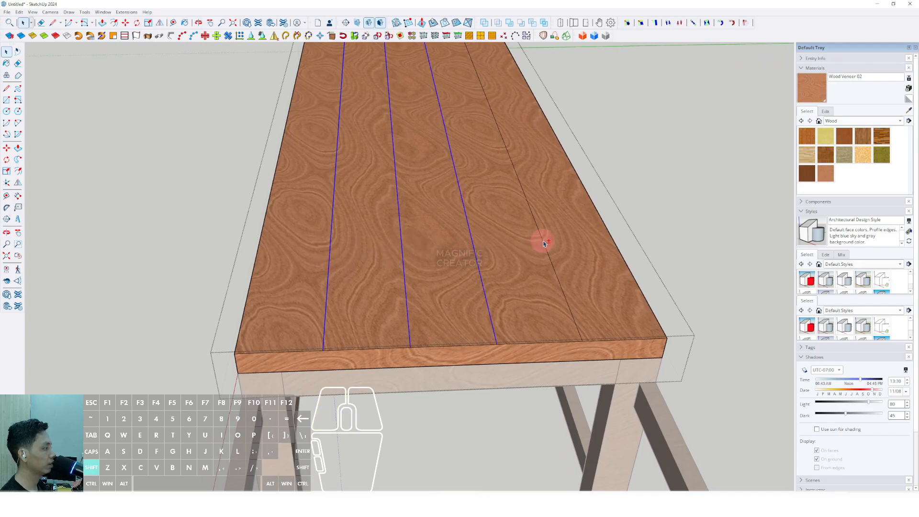
pyautogui.moveTo(539, 243); pyautogui.dragTo(382, 275, button='middle')
pyautogui.scroll(5, 476, 311)
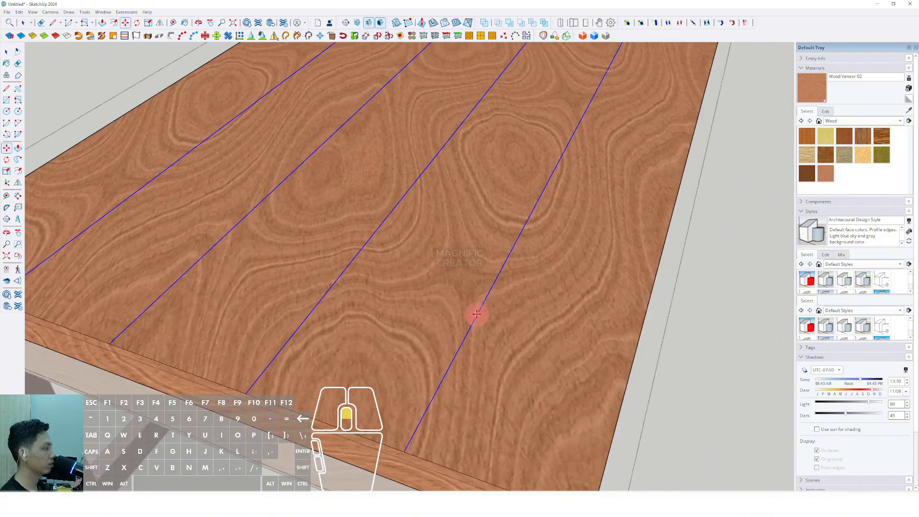
pyautogui.click(486, 298)
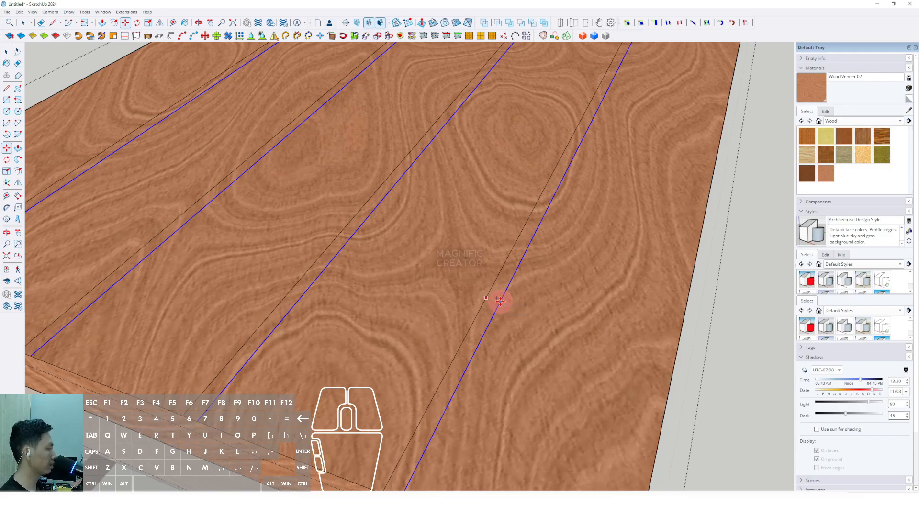
pyautogui.press('Return')
pyautogui.scroll(-3, 419, 299)
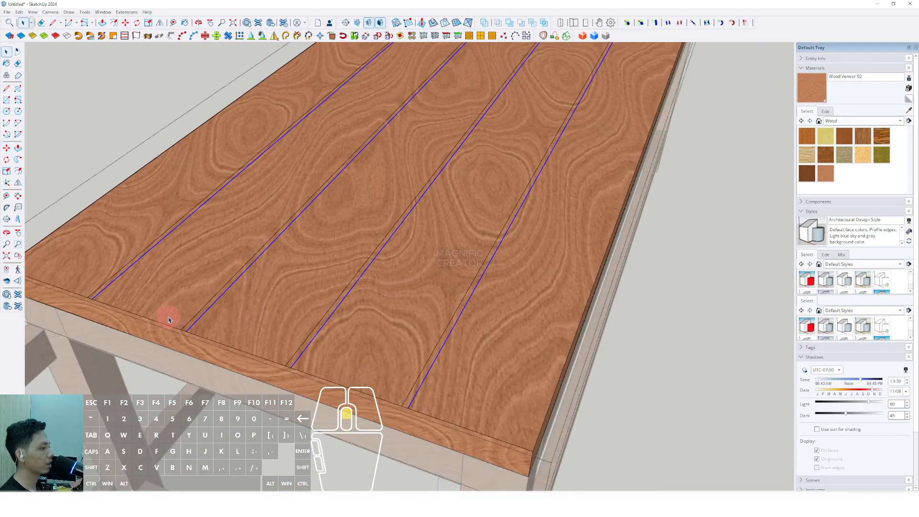
# Push/Pull the first gap strip down through the full thickness of the tabletop
pyautogui.scroll(8, 329, 287)
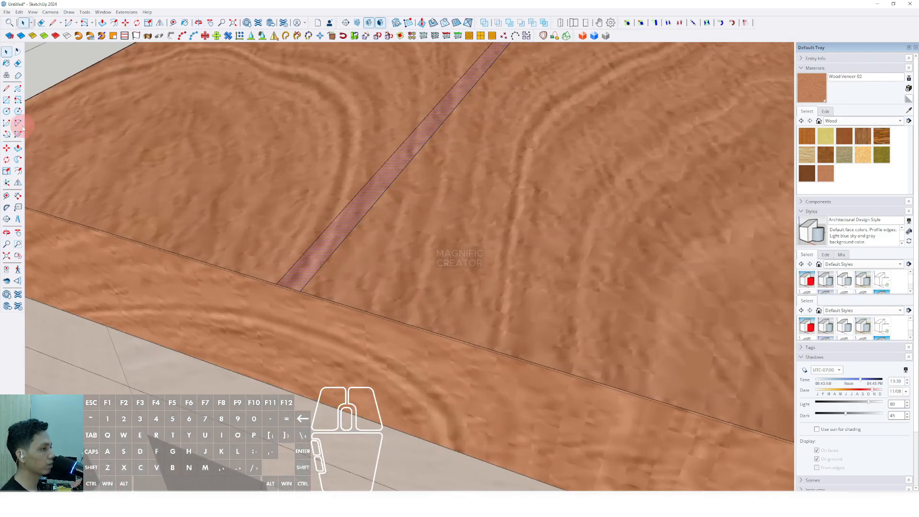
pyautogui.click(17, 148)
pyautogui.moveTo(220, 230); pyautogui.dragTo(376, 213, button='middle')
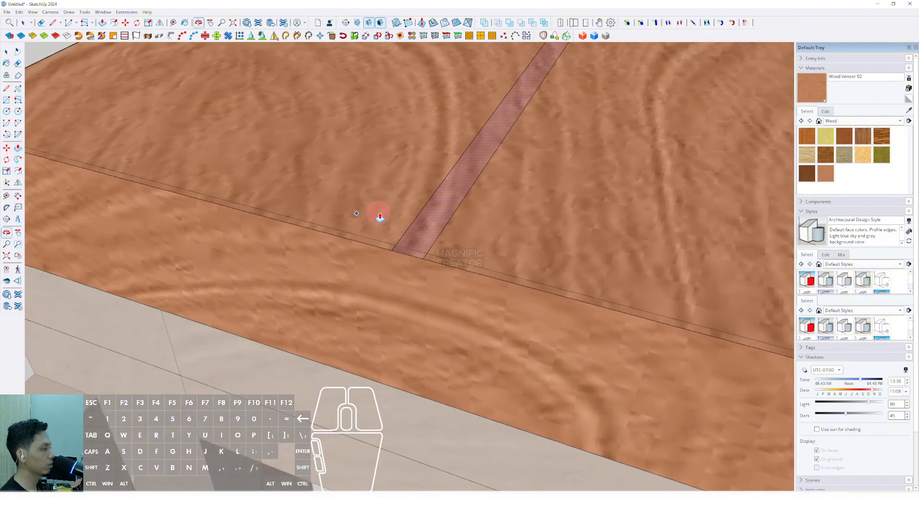
pyautogui.click(459, 182)
pyautogui.scroll(2, 405, 381)
pyautogui.scroll(-5, 408, 388)
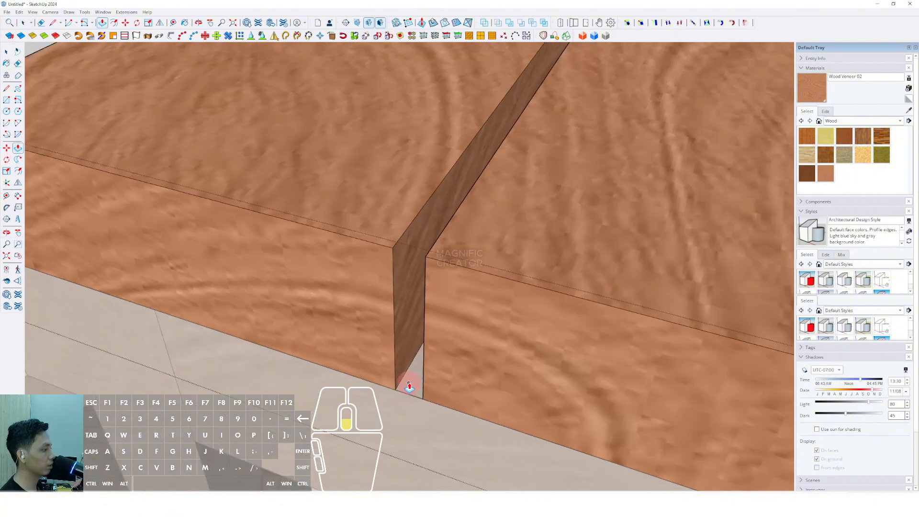
# Push/Pull the second and third gap strips down 30 mm, through the tabletop's underside
pyautogui.scroll(2, 470, 346)
pyautogui.scroll(2, 411, 298)
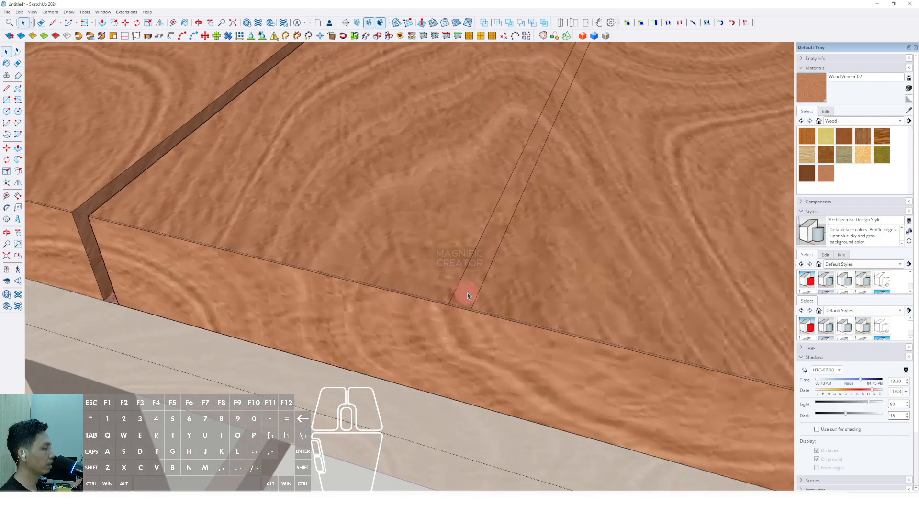
pyautogui.moveTo(481, 265); pyautogui.dragTo(457, 399)
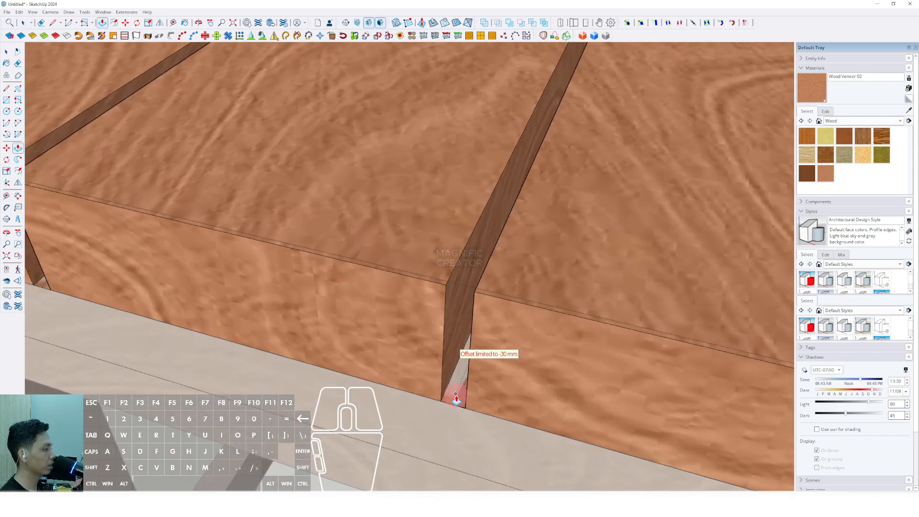
pyautogui.scroll(-4, 343, 305)
pyautogui.keyDown('shift'); pyautogui.moveTo(421, 285); pyautogui.dragTo(264, 212, button='middle'); pyautogui.keyUp('shift')
pyautogui.scroll(4, 447, 265)
pyautogui.press('p')
pyautogui.moveTo(449, 249); pyautogui.dragTo(427, 366)
# Push/Pull the last gap strip down to the tabletop's bottom edge
pyautogui.press('space')
pyautogui.scroll(-4, 431, 372)
pyautogui.keyDown('shift'); pyautogui.moveTo(451, 330); pyautogui.dragTo(293, 256, button='middle'); pyautogui.keyUp('shift')
pyautogui.scroll(4, 486, 273)
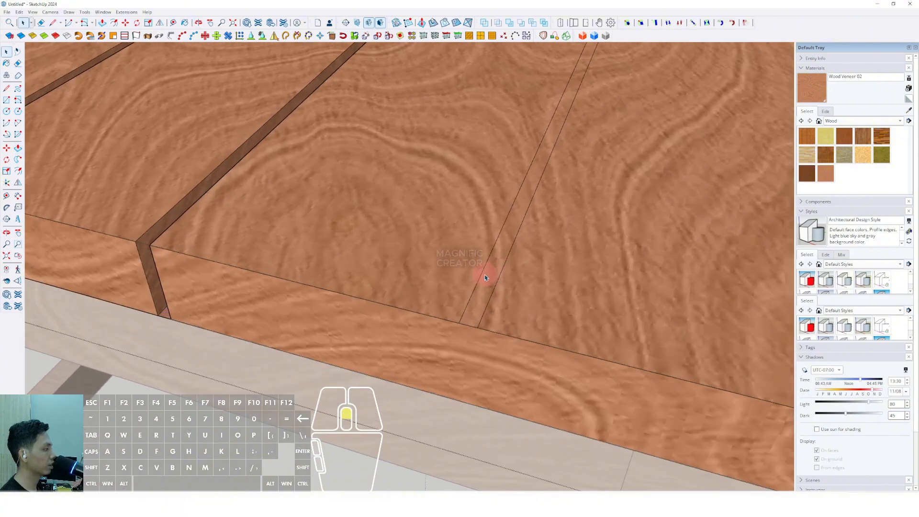
pyautogui.click(484, 294)
pyautogui.moveTo(489, 283); pyautogui.dragTo(456, 409)
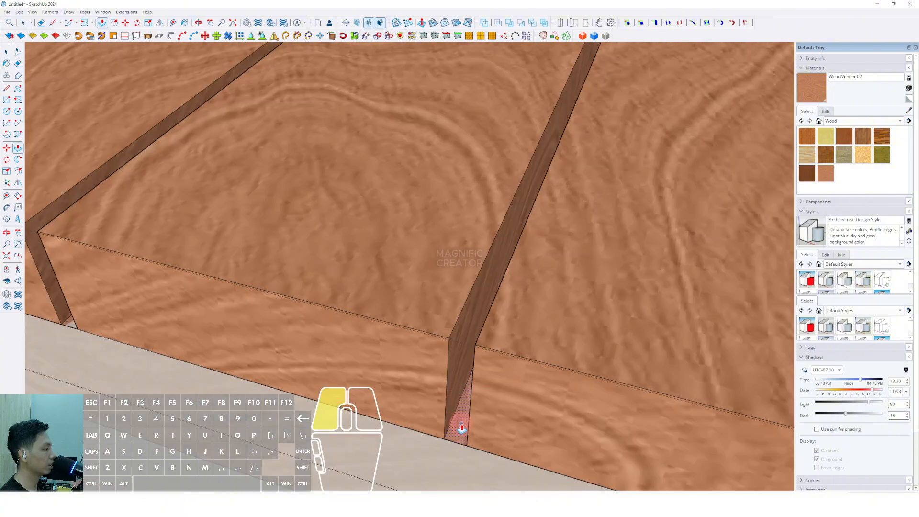
# Erase the leftover edges closing the bottoms of the plank gaps and finish editing the tabletop
pyautogui.press('e')
pyautogui.scroll(2, 459, 424)
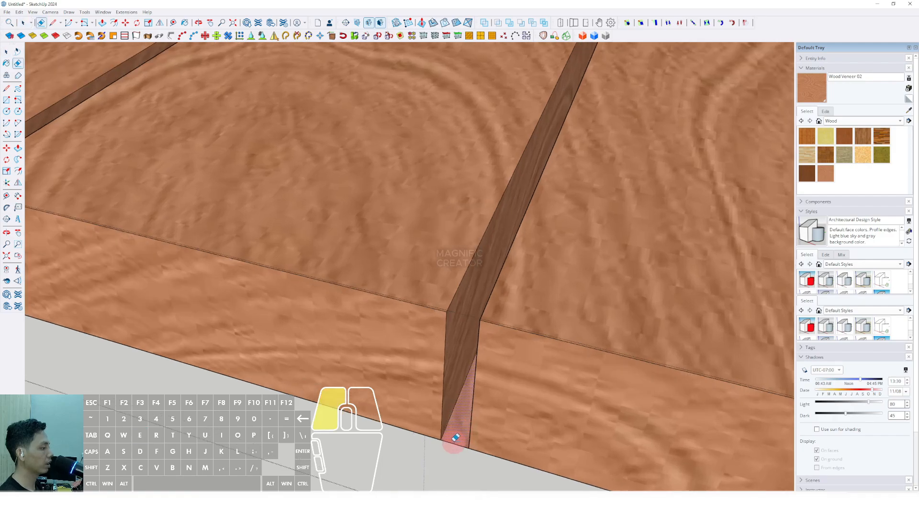
pyautogui.scroll(-3, 369, 372)
pyautogui.keyDown('shift'); pyautogui.moveTo(287, 287); pyautogui.dragTo(450, 304, button='middle'); pyautogui.keyUp('shift')
pyautogui.scroll(3, 484, 337)
pyautogui.click(496, 356)
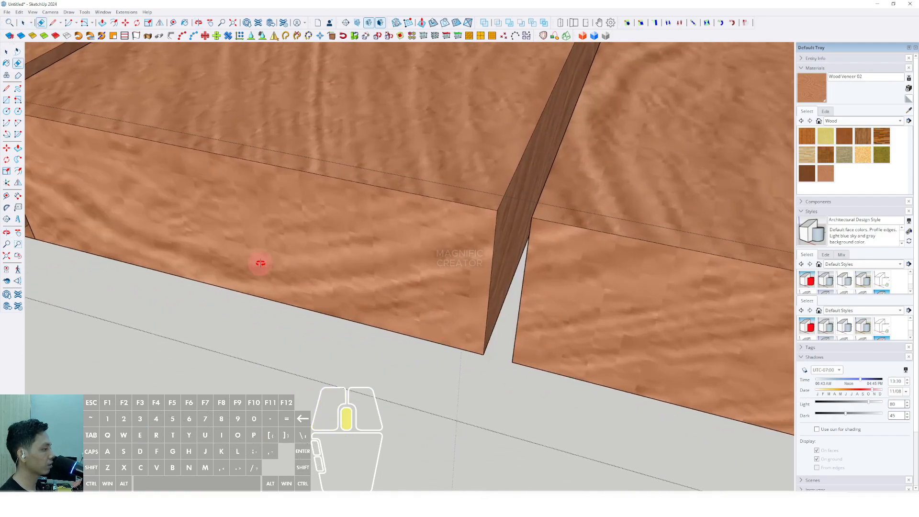
pyautogui.keyDown('shift'); pyautogui.moveTo(261, 263); pyautogui.dragTo(478, 301, button='middle'); pyautogui.keyUp('shift')
pyautogui.scroll(1, 446, 314)
pyautogui.click(424, 321)
pyautogui.keyDown('shift'); pyautogui.moveTo(337, 259); pyautogui.dragTo(708, 323, button='middle'); pyautogui.keyUp('shift')
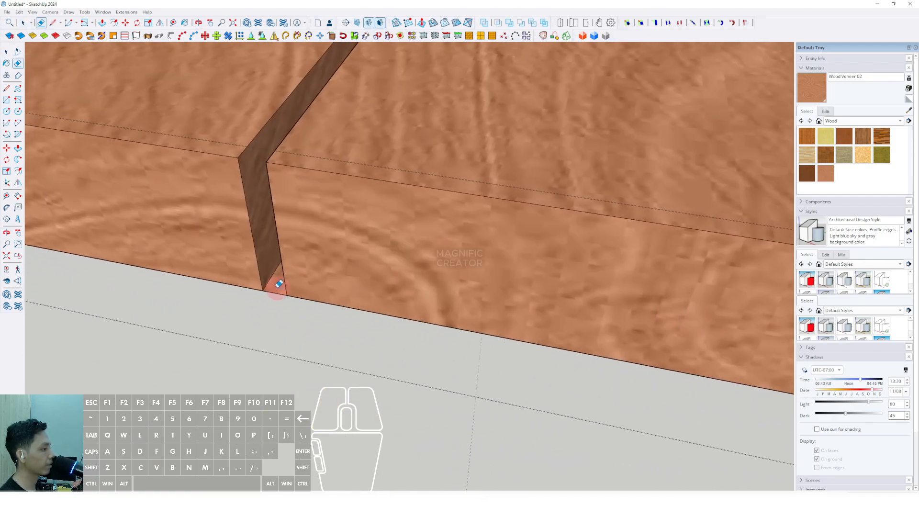
pyautogui.press('space')
pyautogui.scroll(-6, 301, 292)
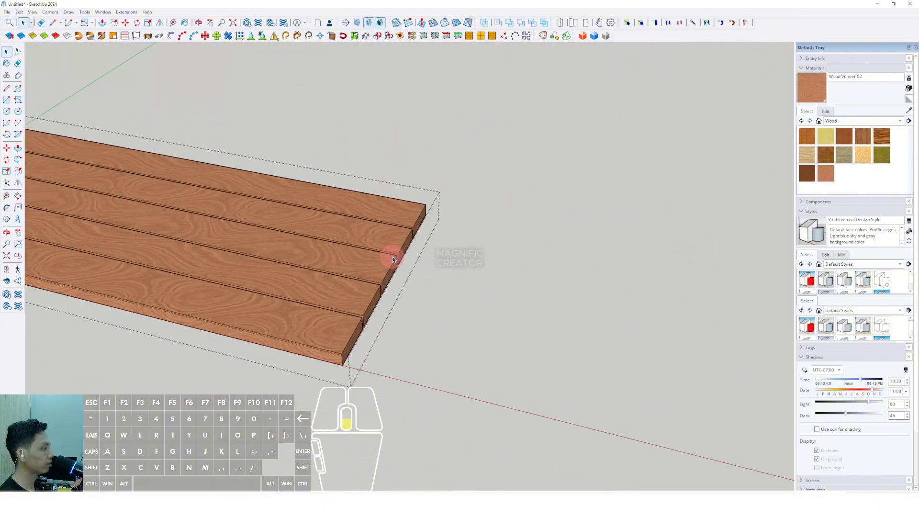
pyautogui.click(515, 174)
# Draw a rectangle covering the top of the extension frame and Push/Pull it up into a thin panel
pyautogui.moveTo(431, 304); pyautogui.dragTo(292, 258, button='middle')
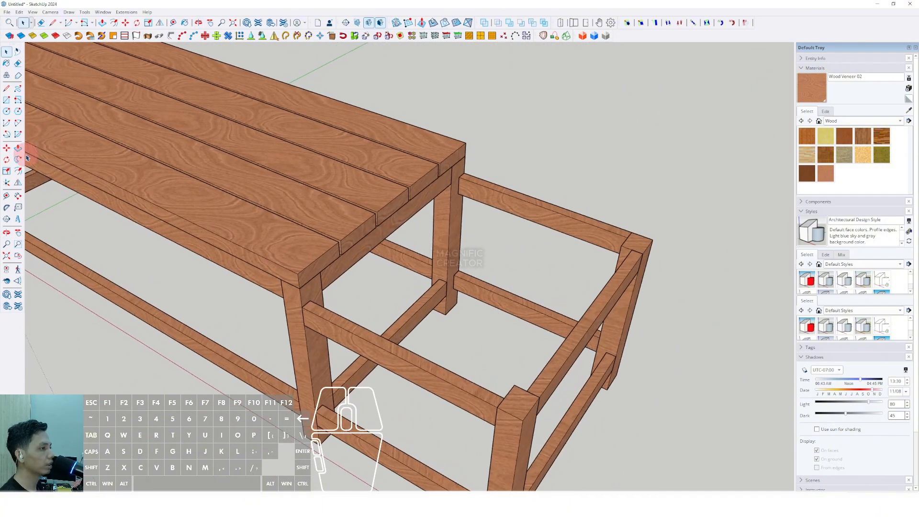
pyautogui.click(303, 306)
pyautogui.moveTo(689, 230)
pyautogui.mouseDown(button='middle')
pyautogui.moveTo(628, 248)
pyautogui.moveTo(459, 263)
pyautogui.moveTo(294, 254)
pyautogui.moveTo(318, 246)
pyautogui.moveTo(384, 261)
pyautogui.mouseUp(button='middle')
pyautogui.click(622, 245)
pyautogui.press('space')
pyautogui.click(293, 254)
pyautogui.press('p')
pyautogui.moveTo(381, 253); pyautogui.dragTo(380, 245)
# Turn the extension's whole top panel into a single object and paint it with Wood OSB
pyautogui.click(454, 241)
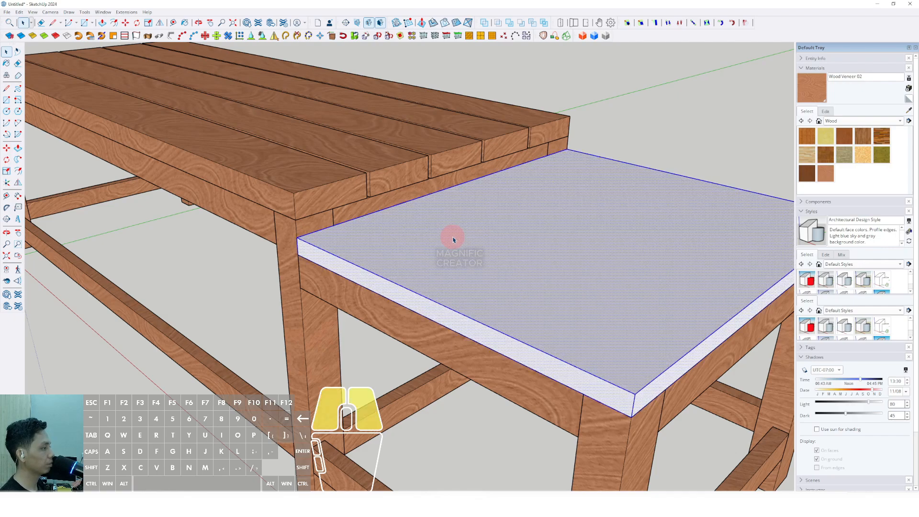
pyautogui.rightClick(453, 242)
pyautogui.click(484, 301)
pyautogui.moveTo(484, 302); pyautogui.dragTo(242, 169, button='middle')
pyautogui.click(863, 154)
pyautogui.click(515, 243)
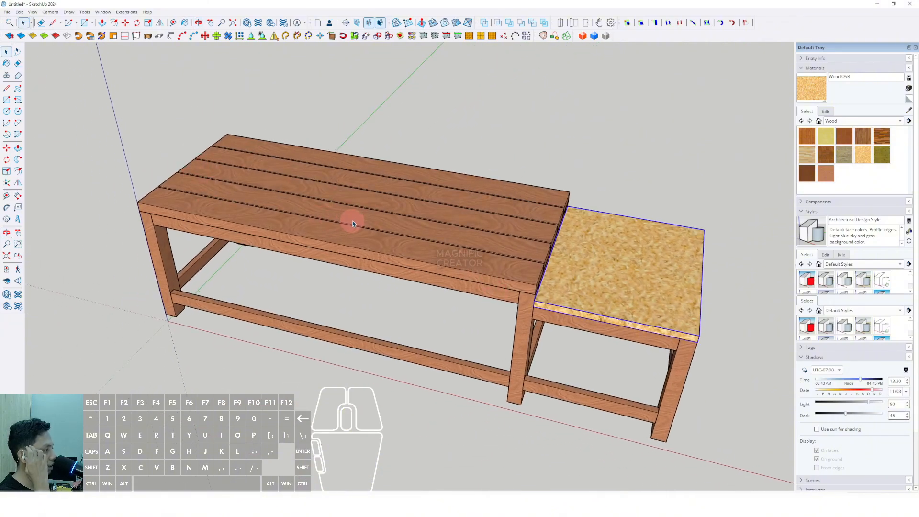
pyautogui.moveTo(376, 233); pyautogui.dragTo(339, 128, button='middle')
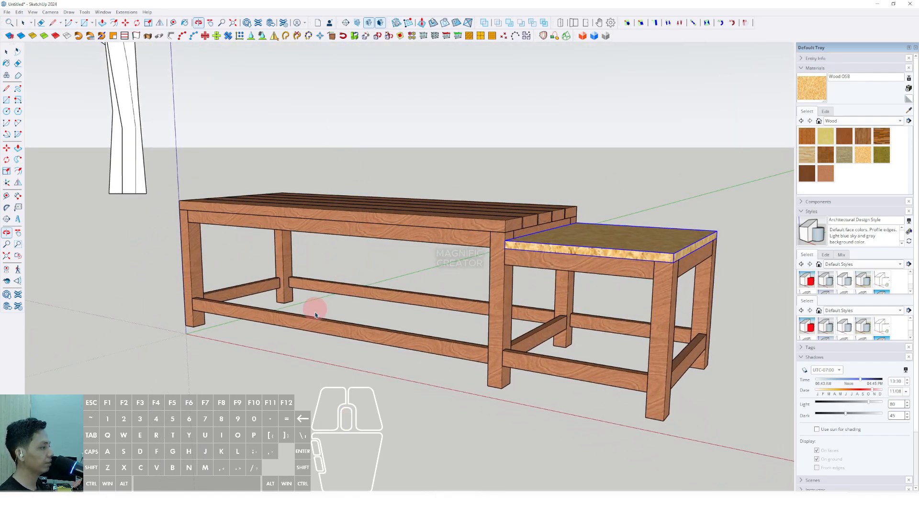
pyautogui.moveTo(315, 315); pyautogui.dragTo(224, 269, button='middle')
pyautogui.moveTo(275, 310); pyautogui.dragTo(296, 306, button='middle')
pyautogui.scroll(3, 201, 278)
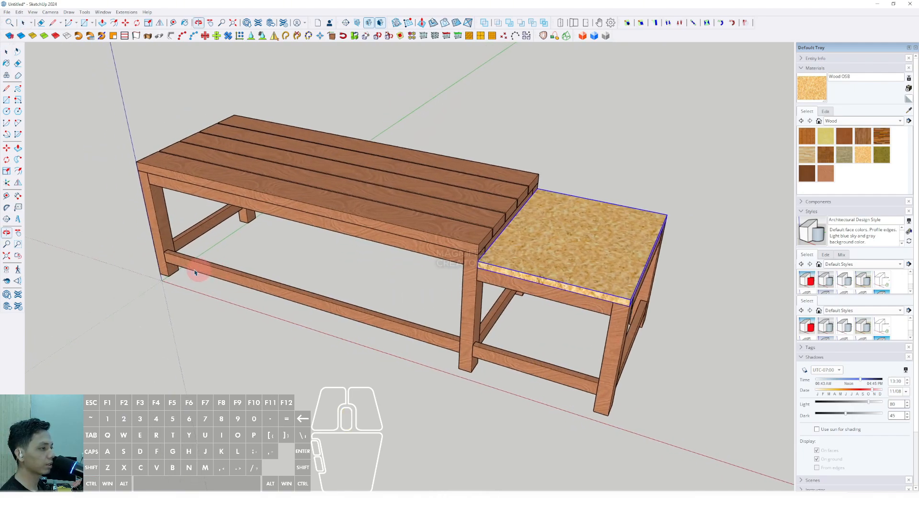
# Dimension the extension's length at floor level, from its outer leg's corner to the middle of the adjacent main leg's foot
pyautogui.scroll(4, 614, 415)
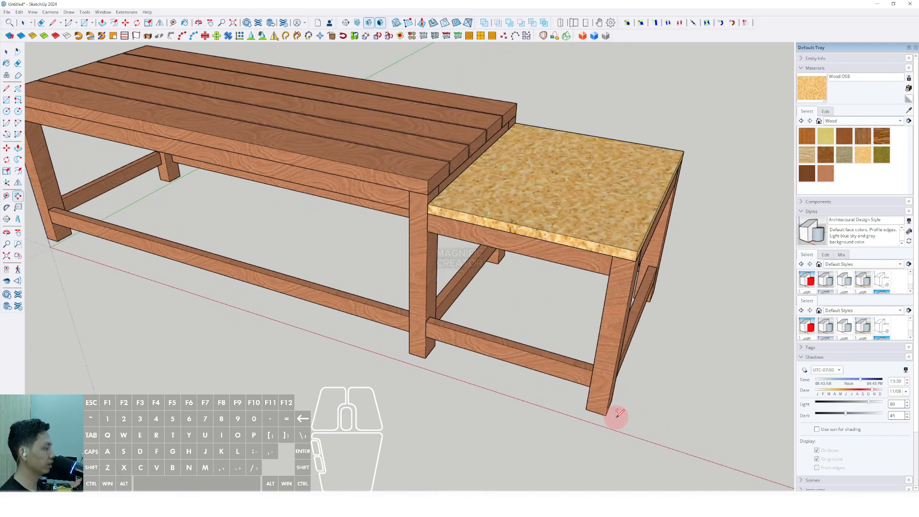
pyautogui.scroll(2, 424, 349)
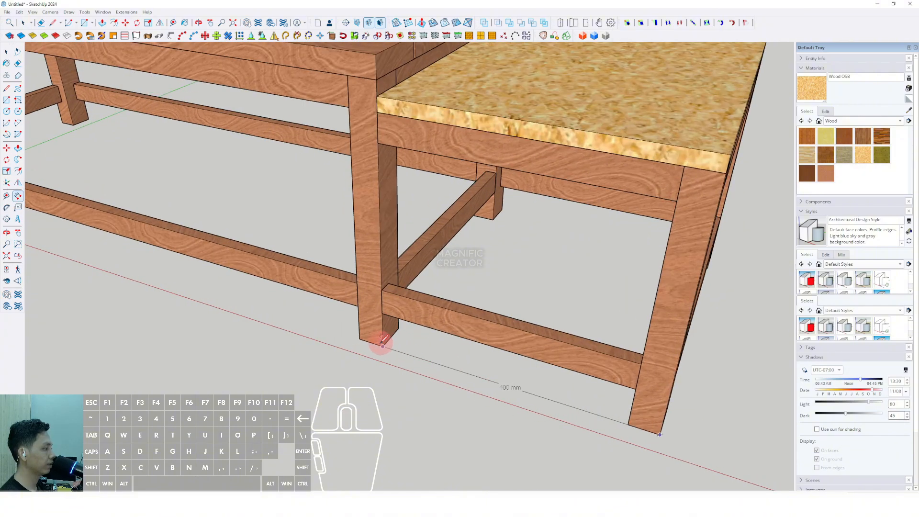
pyautogui.click(372, 341)
pyautogui.scroll(-2, 372, 341)
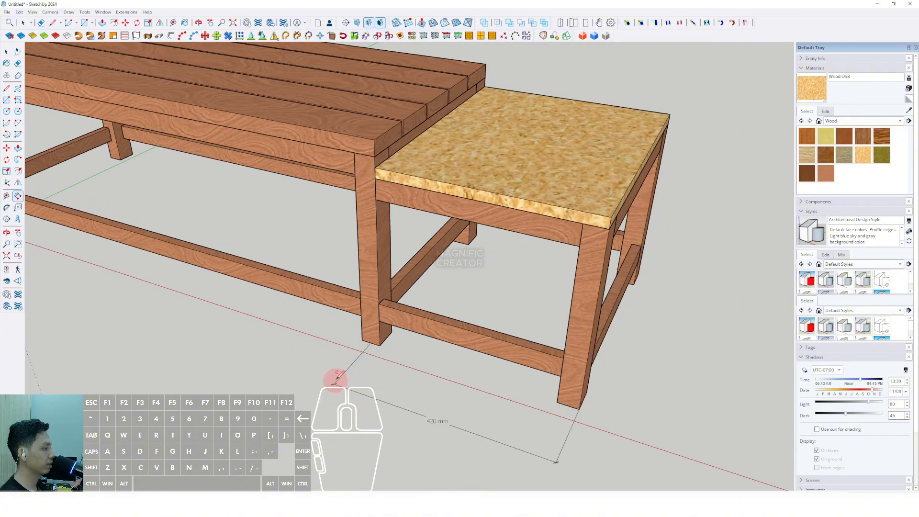
pyautogui.scroll(-3, 372, 341)
# Dimension the main table's length at floor level between the feet of its two front legs, placing it in front
pyautogui.click(653, 400)
pyautogui.scroll(5, 308, 297)
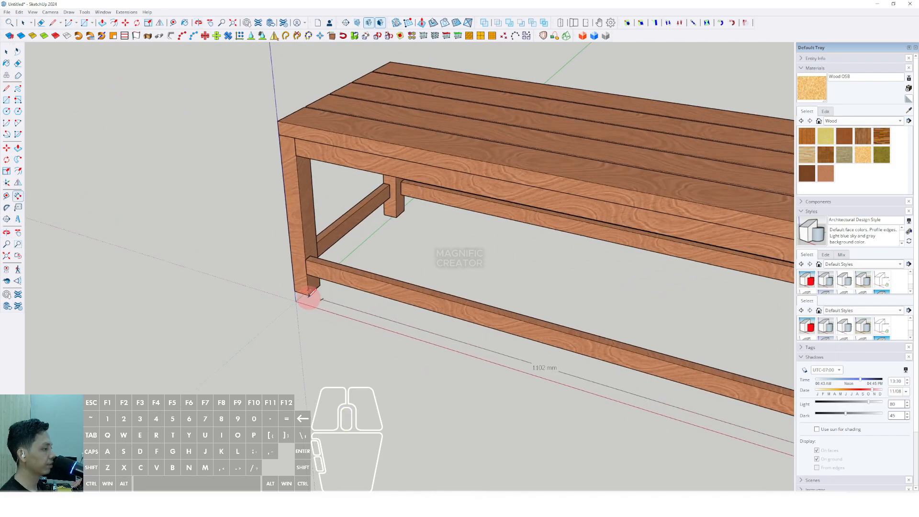
pyautogui.click(299, 301)
pyautogui.scroll(-2, 280, 321)
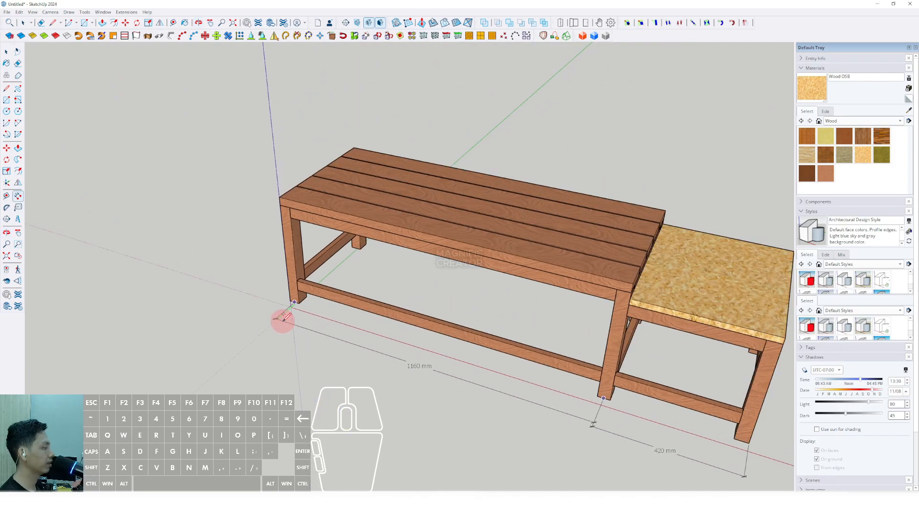
pyautogui.press('space')
pyautogui.scroll(-3, 301, 321)
pyautogui.moveTo(302, 321); pyautogui.dragTo(284, 306, button='middle')
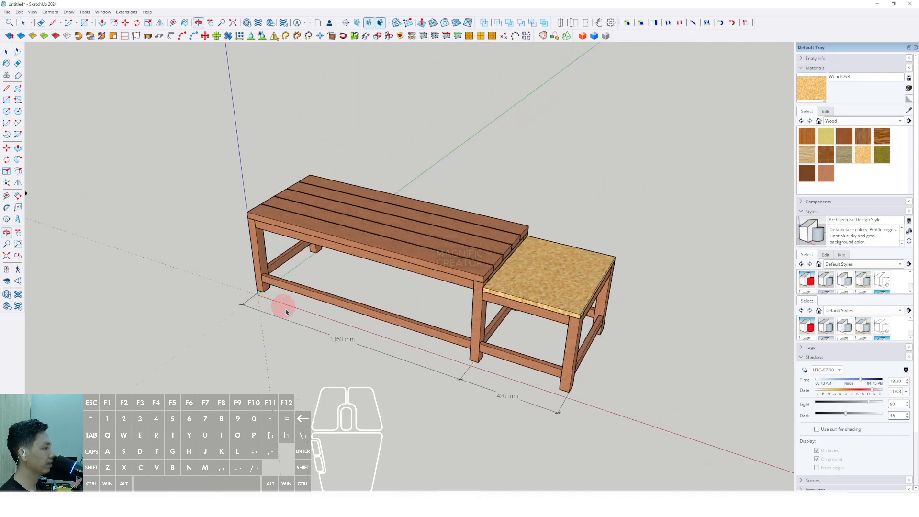
# Replace the extension's 420 mm length dimension with one between the middles of its outer leg's foot and the adjacent main leg's foot
pyautogui.scroll(3, 492, 392)
pyautogui.scroll(1, 578, 428)
pyautogui.click(590, 423)
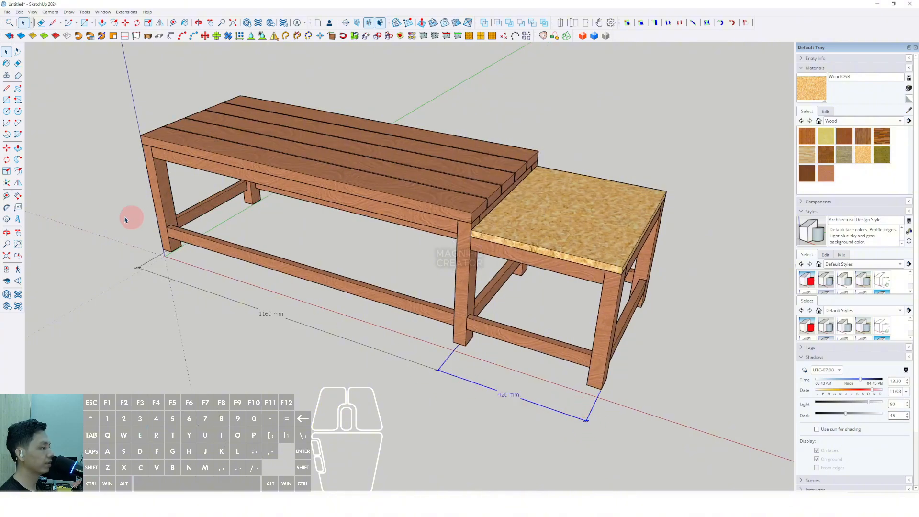
pyautogui.click(17, 197)
pyautogui.scroll(1, 487, 349)
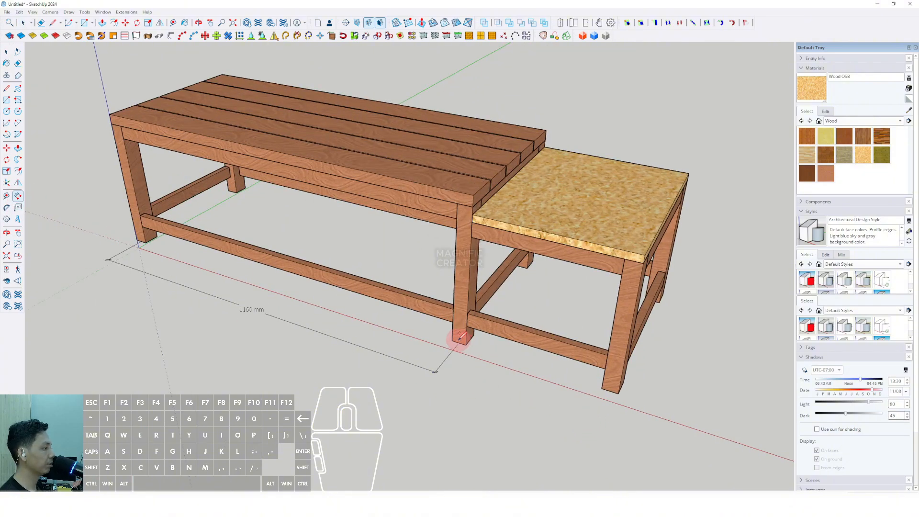
pyautogui.press('space')
pyautogui.scroll(3, 453, 338)
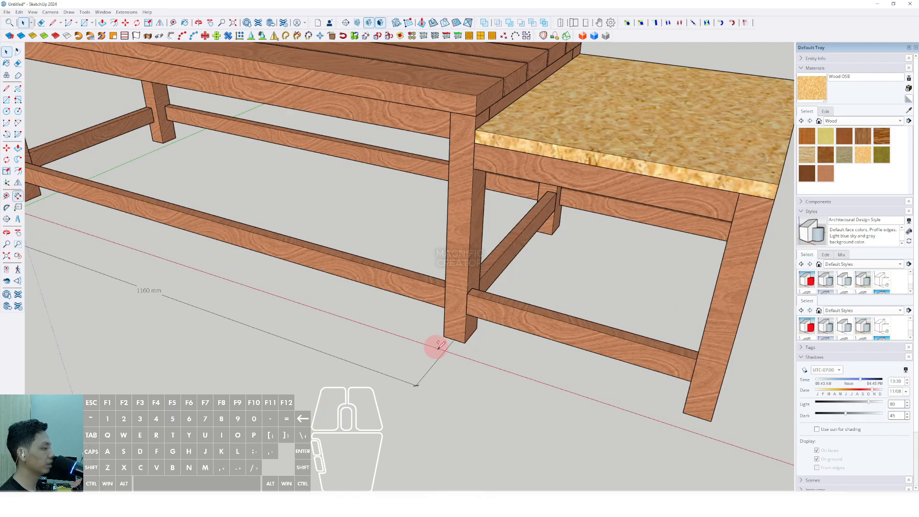
pyautogui.scroll(2, 438, 345)
pyautogui.scroll(-2, 455, 333)
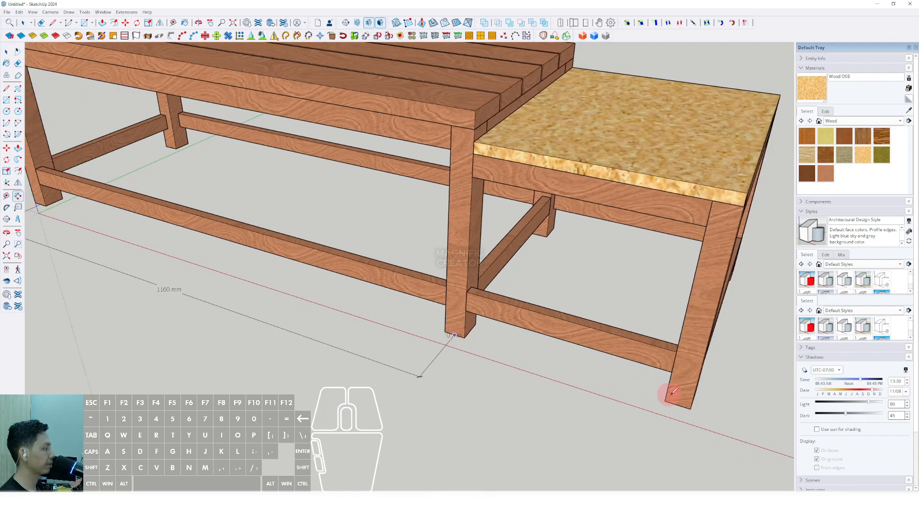
pyautogui.click(678, 405)
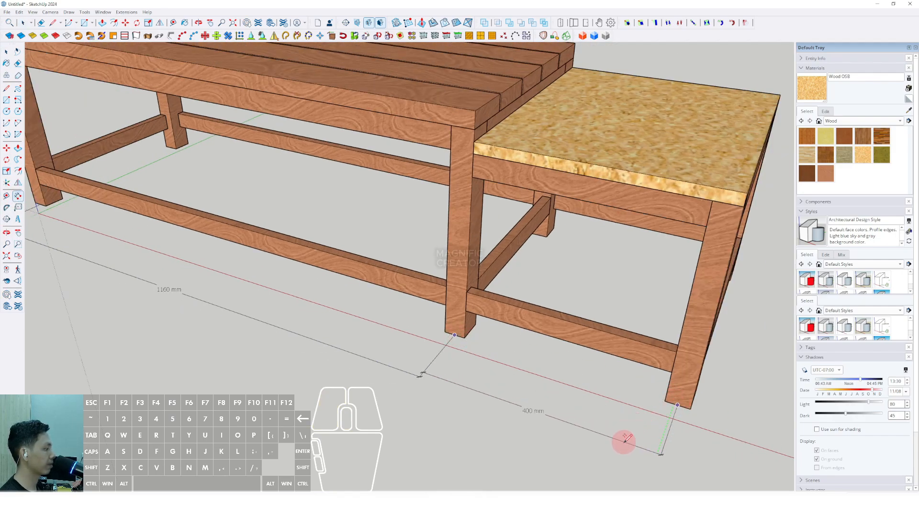
# Dimension the extension's height beside its outer front leg and the main table's height at its opposite front corner
pyautogui.scroll(-3, 597, 405)
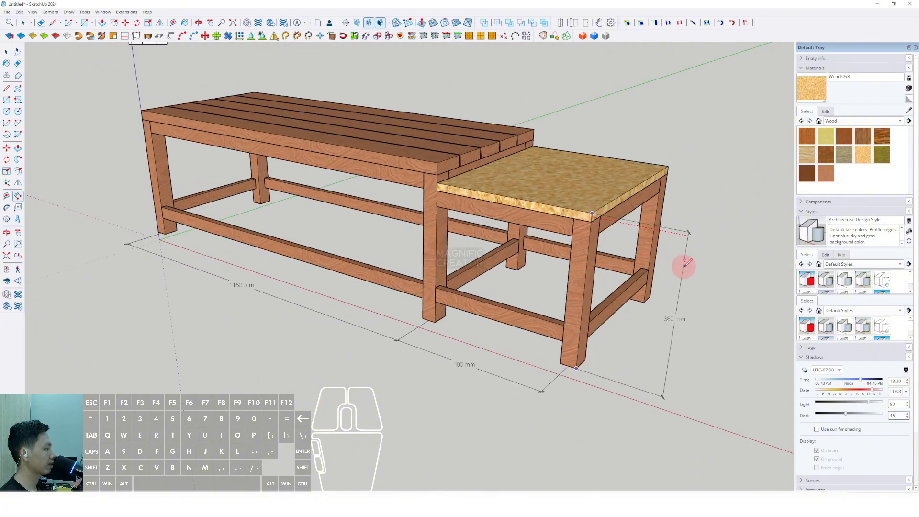
pyautogui.moveTo(463, 243); pyautogui.dragTo(560, 191, button='middle')
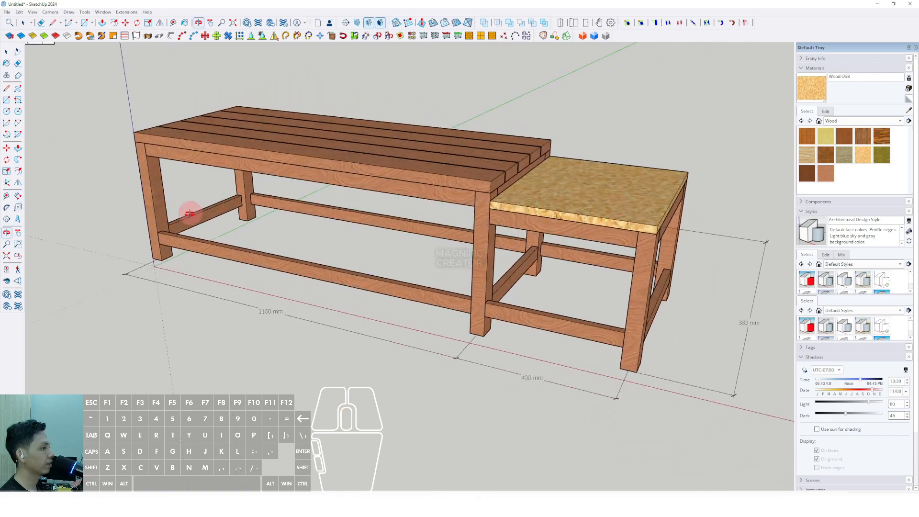
pyautogui.keyDown('shift'); pyautogui.moveTo(153, 242); pyautogui.dragTo(216, 263, button='middle'); pyautogui.keyUp('shift')
pyautogui.scroll(2, 218, 264)
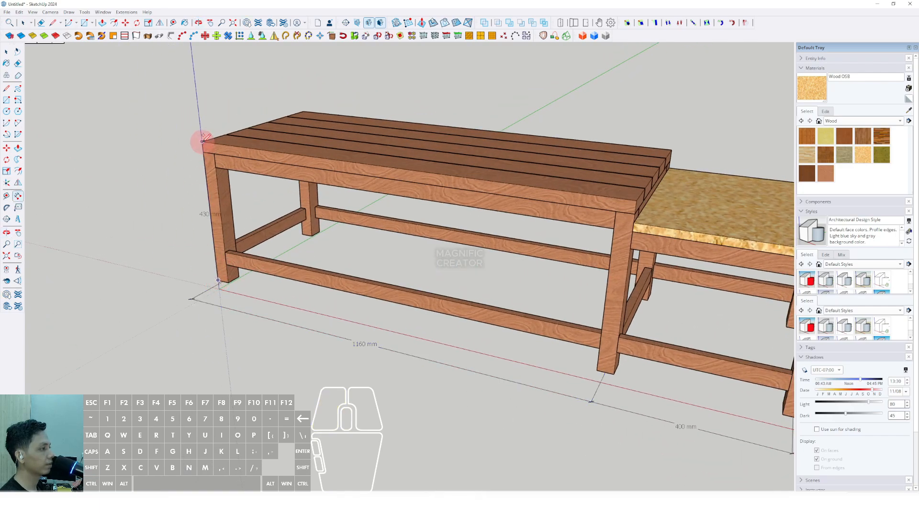
pyautogui.click(158, 140)
pyautogui.press('space')
# Dimension the width of the OSB panel along its outer end, placing the dimension outside the table
pyautogui.scroll(-3, 307, 249)
pyautogui.moveTo(482, 249); pyautogui.dragTo(542, 264, button='middle')
pyautogui.scroll(2, 542, 265)
pyautogui.keyDown('shift'); pyautogui.moveTo(542, 264); pyautogui.dragTo(358, 263, button='middle'); pyautogui.keyUp('shift')
pyautogui.scroll(2, 499, 331)
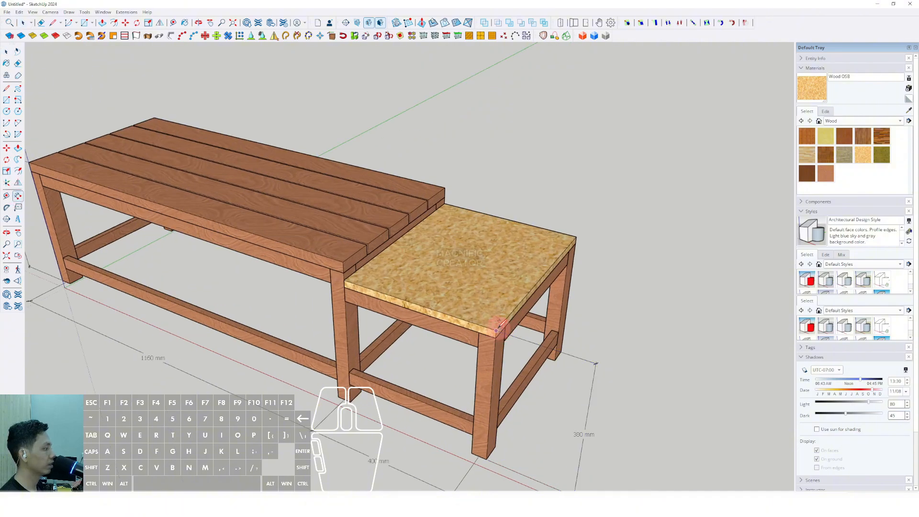
pyautogui.click(641, 255)
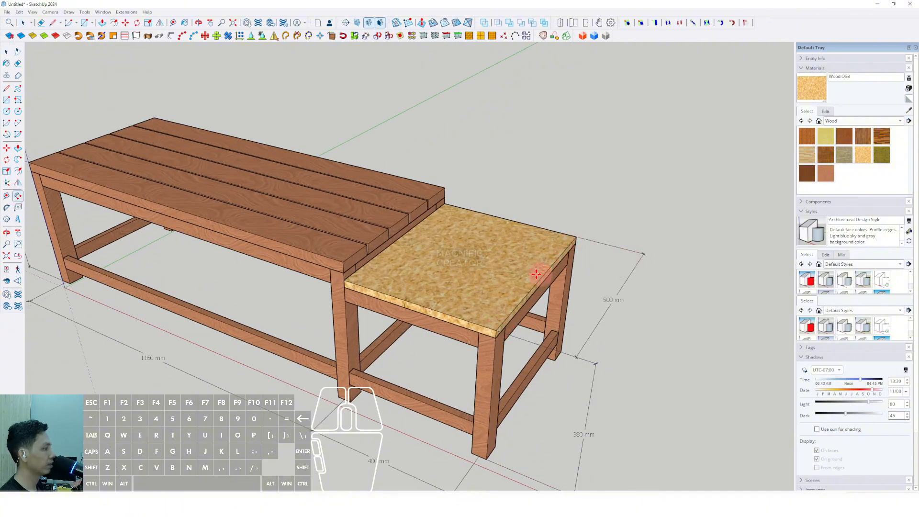
# Turn on shadows and apply the Construction Documentation Style
pyautogui.scroll(-2, 533, 270)
pyautogui.keyDown('shift'); pyautogui.moveTo(488, 256); pyautogui.dragTo(492, 226, button='middle'); pyautogui.keyUp('shift')
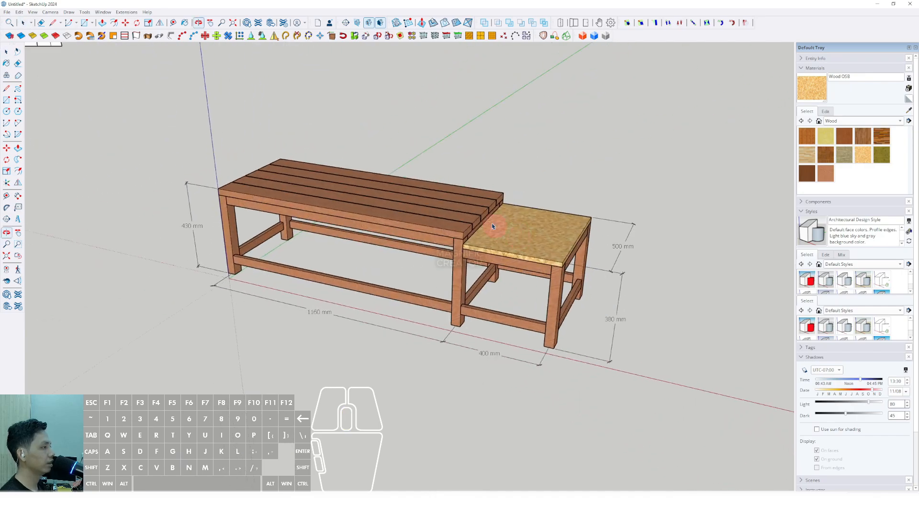
pyautogui.click(32, 12)
pyautogui.click(51, 103)
pyautogui.scroll(3, 443, 213)
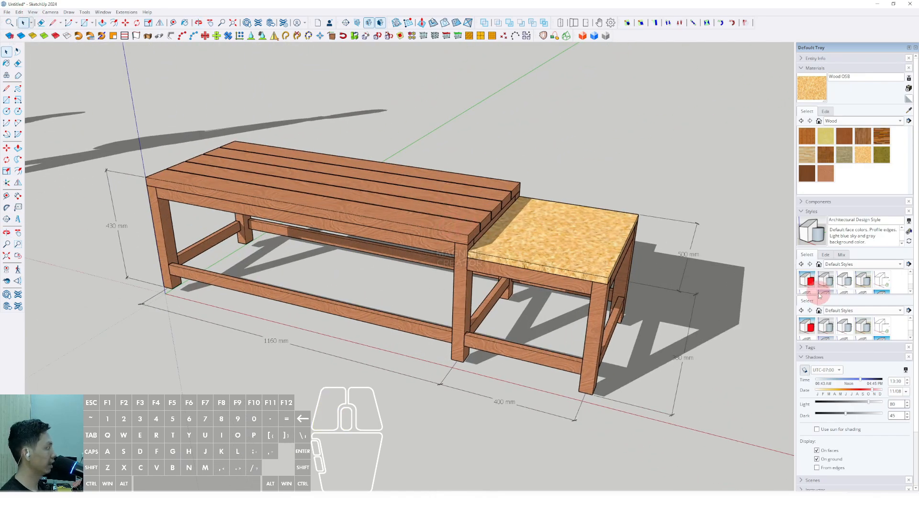
pyautogui.click(845, 280)
# Select the whole table with its dimensions and copy it along the red axis beyond the extension
pyautogui.moveTo(426, 250); pyautogui.dragTo(550, 366, button='middle')
pyautogui.moveTo(550, 367); pyautogui.dragTo(144, 101)
pyautogui.moveTo(303, 192); pyautogui.dragTo(328, 181, button='middle')
pyautogui.press('m')
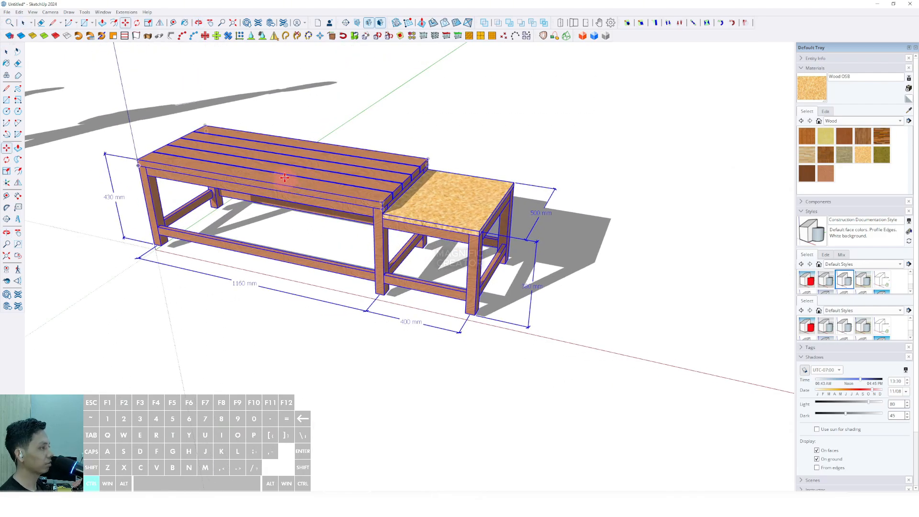
pyautogui.press('ctrl')
pyautogui.click(285, 178)
pyautogui.scroll(-2, 292, 180)
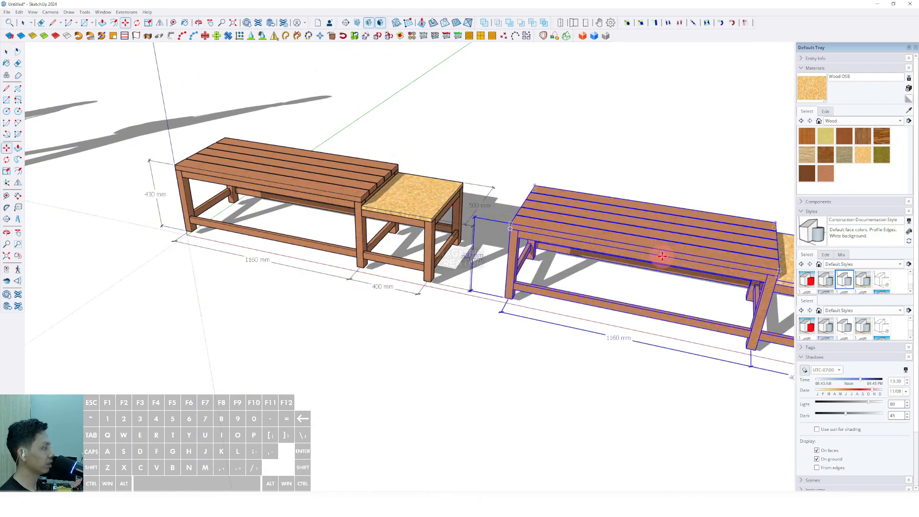
pyautogui.keyDown('shift'); pyautogui.click(661, 257); pyautogui.keyUp('shift')
pyautogui.scroll(-2, 660, 256)
pyautogui.keyDown('shift'); pyautogui.moveTo(607, 260); pyautogui.dragTo(435, 269, button='middle'); pyautogui.keyUp('shift')
pyautogui.press('space')
# Delete the slatted top and the OSB panel from the copied table, leaving only its frame
pyautogui.scroll(1, 481, 249)
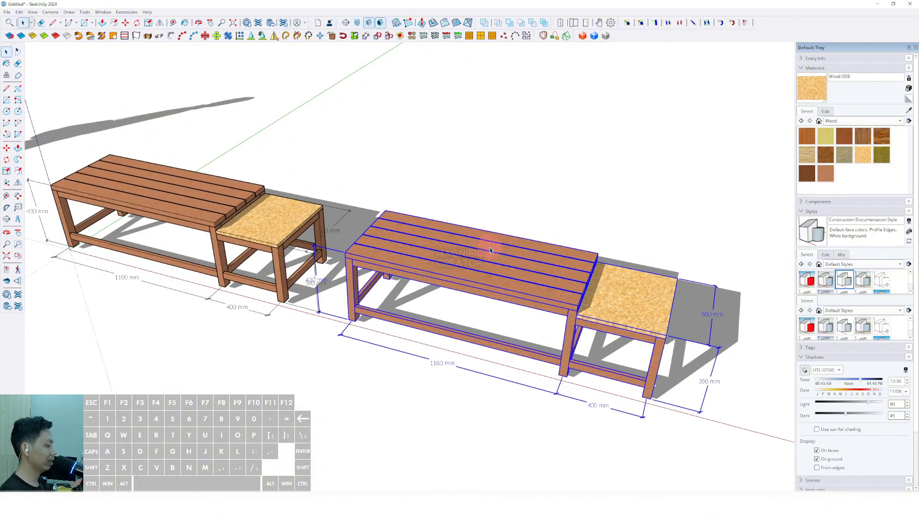
pyautogui.scroll(3, 490, 249)
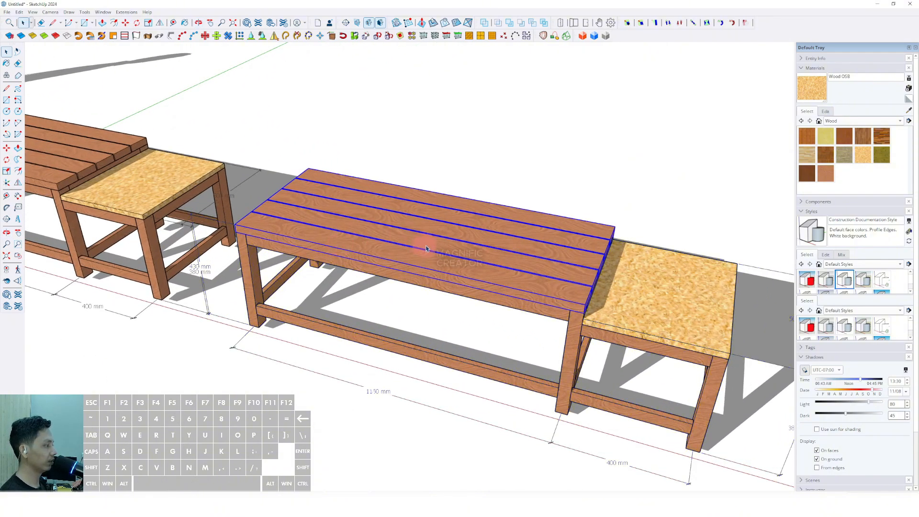
pyautogui.press('Delete')
pyautogui.scroll(-5, 637, 286)
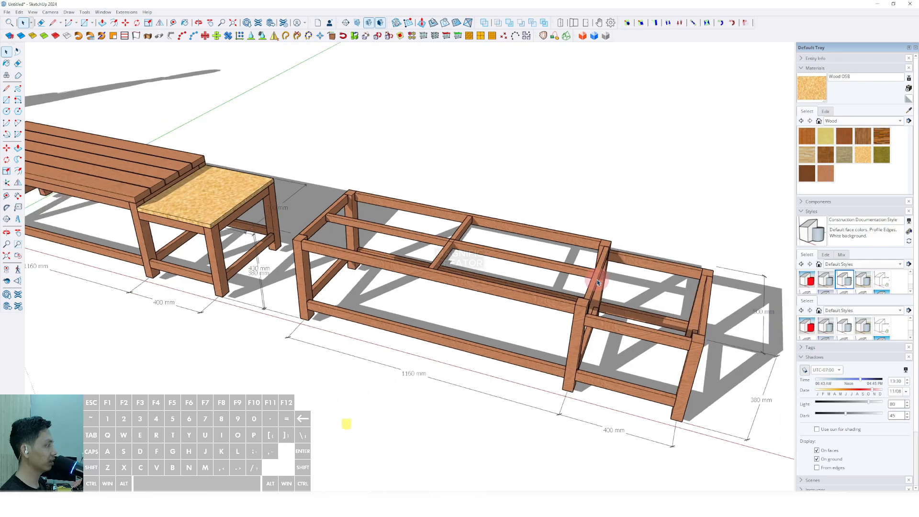